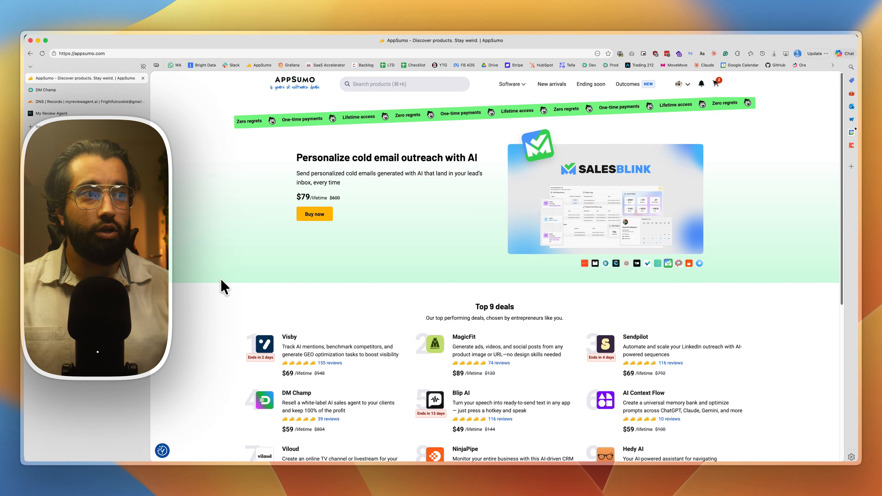
# Compare the DM Champ dashboard with the My Review Agent dashboard and return to DM Champ
pyautogui.click(98, 90)
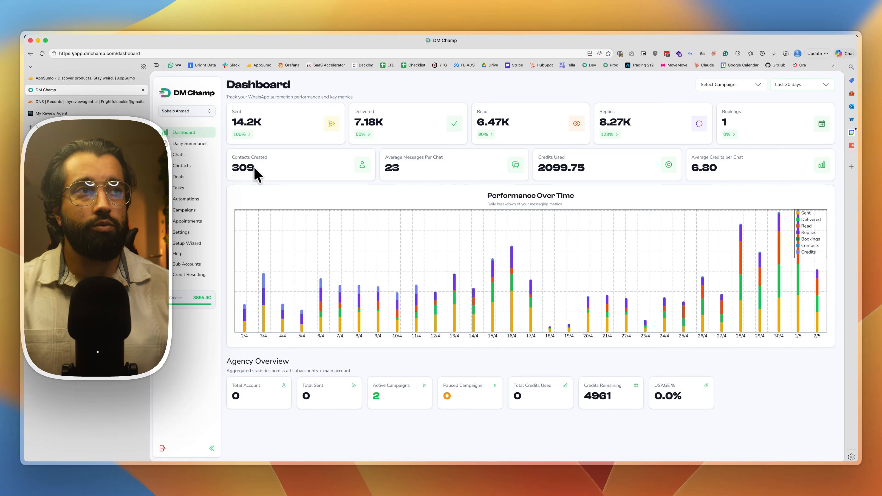
pyautogui.click(51, 113)
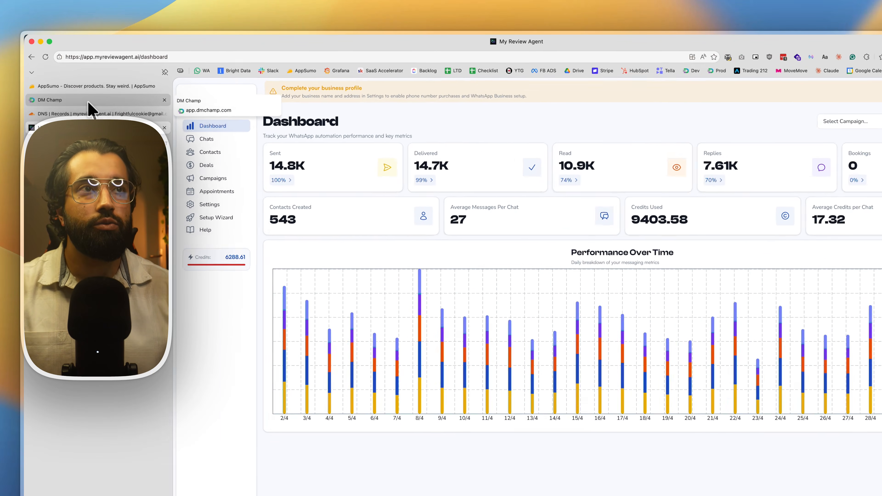
pyautogui.click(78, 91)
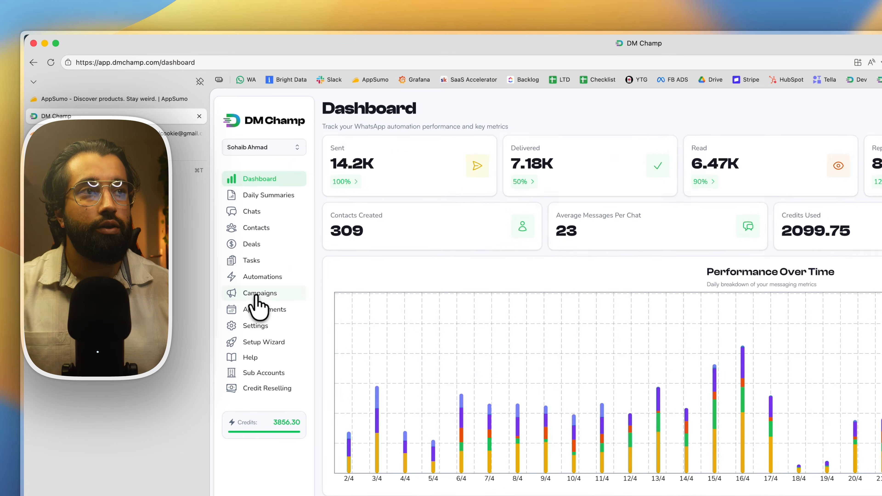
# Open a new campaign form from Campaigns, review its campaign types and knowledge base options, and close it
pyautogui.click(256, 295)
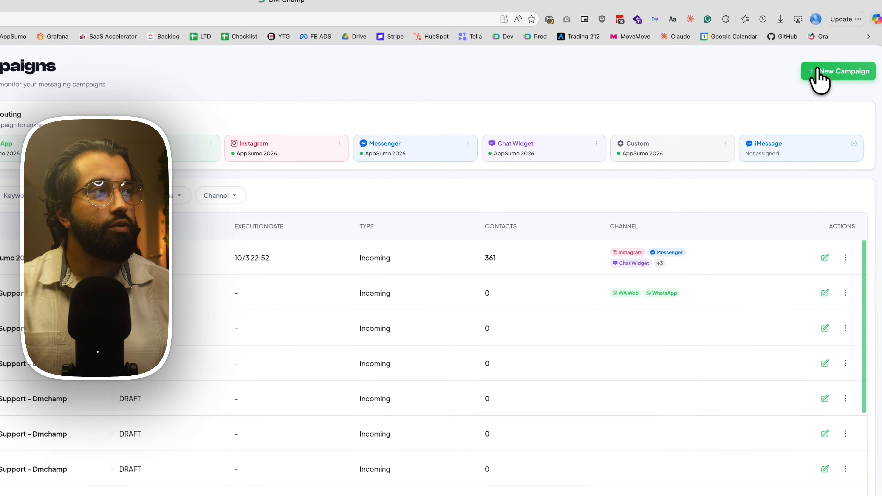
pyautogui.click(819, 74)
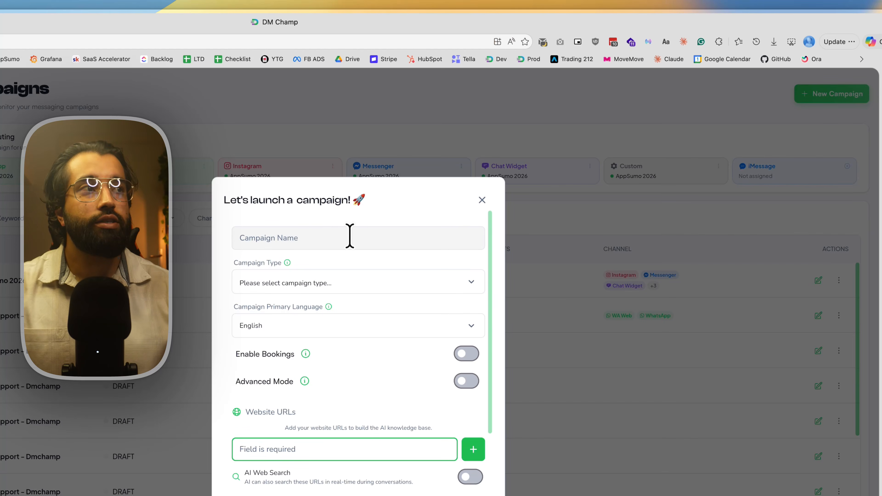
pyautogui.click(339, 284)
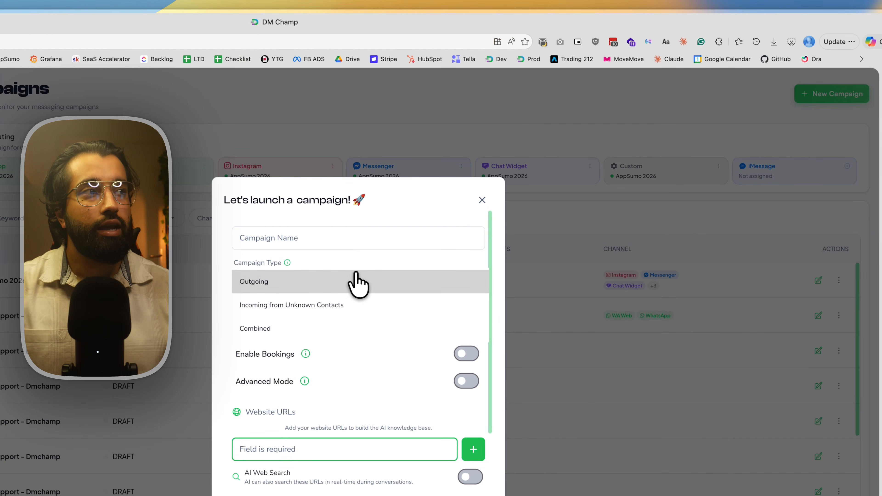
pyautogui.click(343, 219)
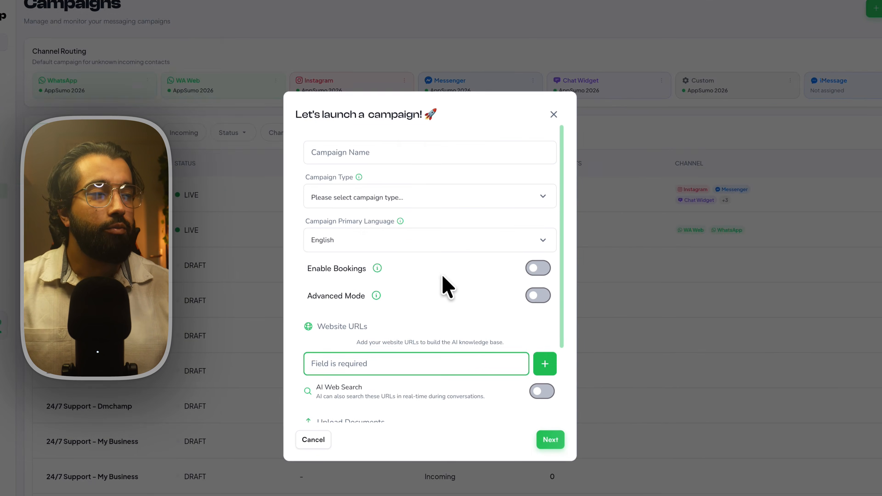
pyautogui.scroll(-2, 427, 306)
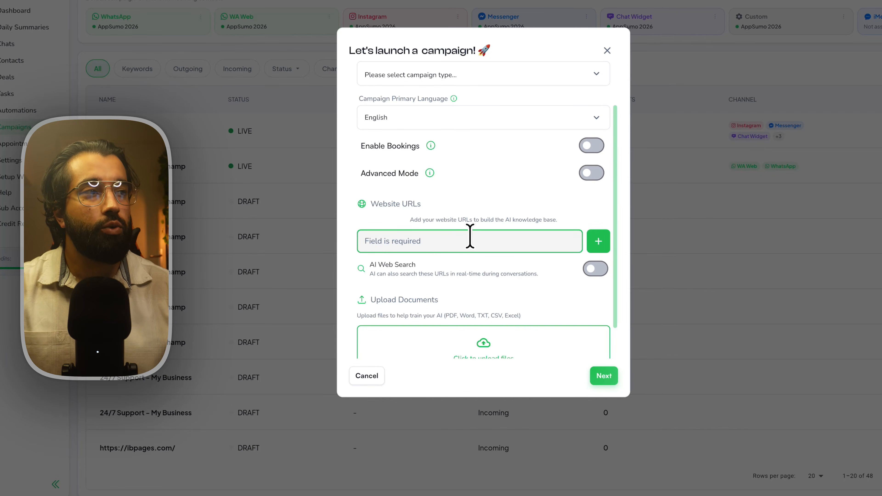
pyautogui.scroll(-1, 472, 237)
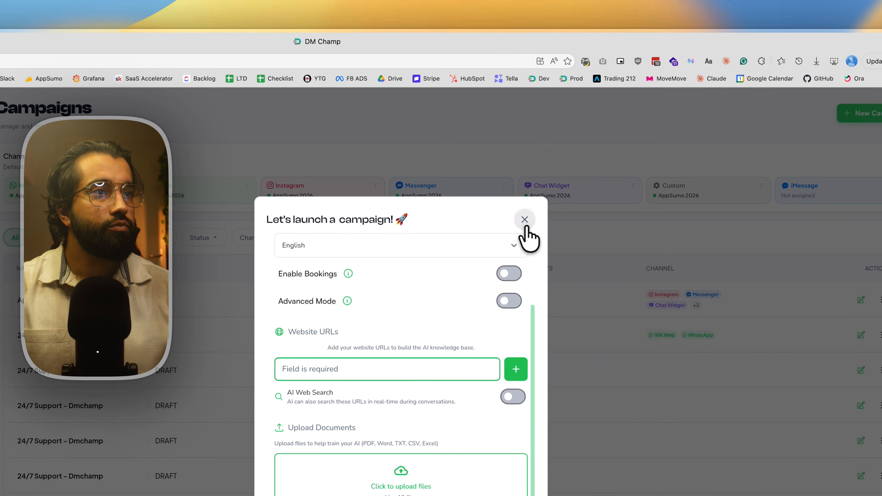
pyautogui.click(607, 51)
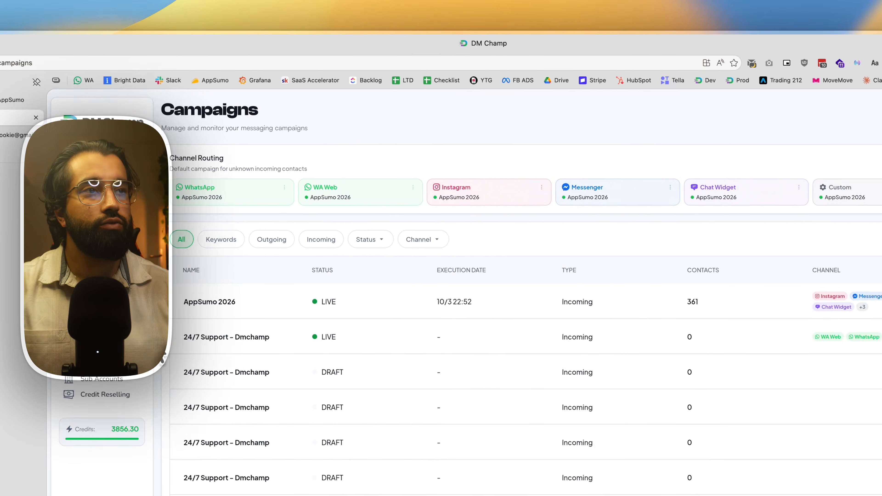
# Open the Channels settings to review the connected messaging channels
pyautogui.click(104, 332)
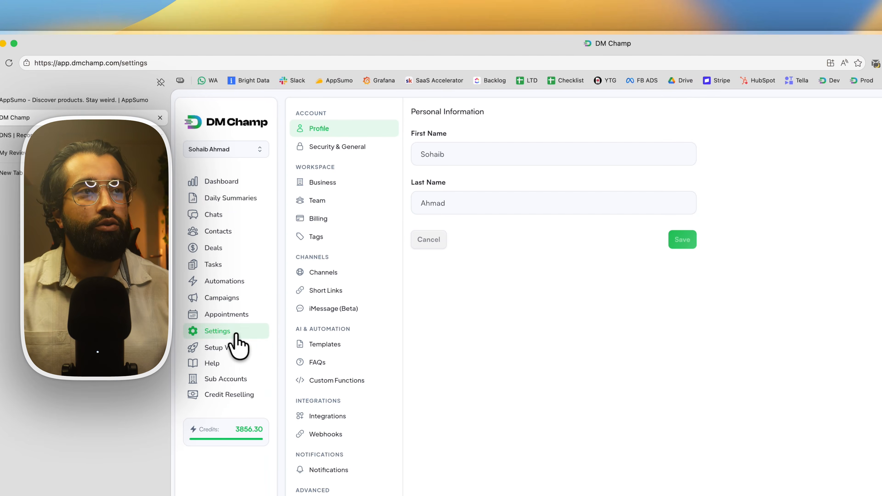
pyautogui.click(332, 274)
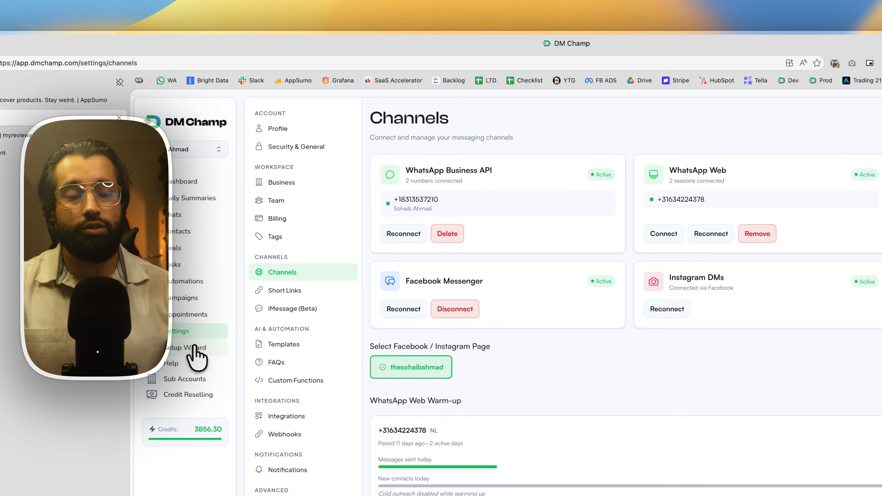
# Start the Setup Wizard, select SaaS Companies as the business type and continue
pyautogui.click(195, 348)
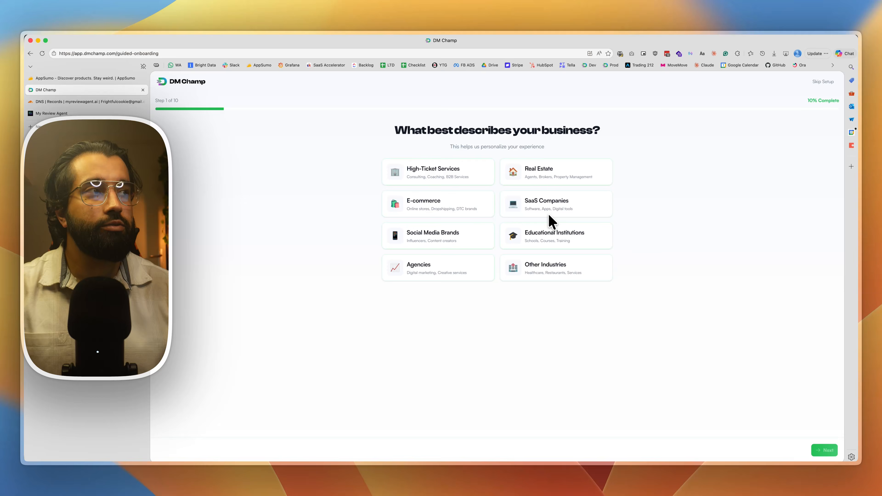
pyautogui.click(546, 210)
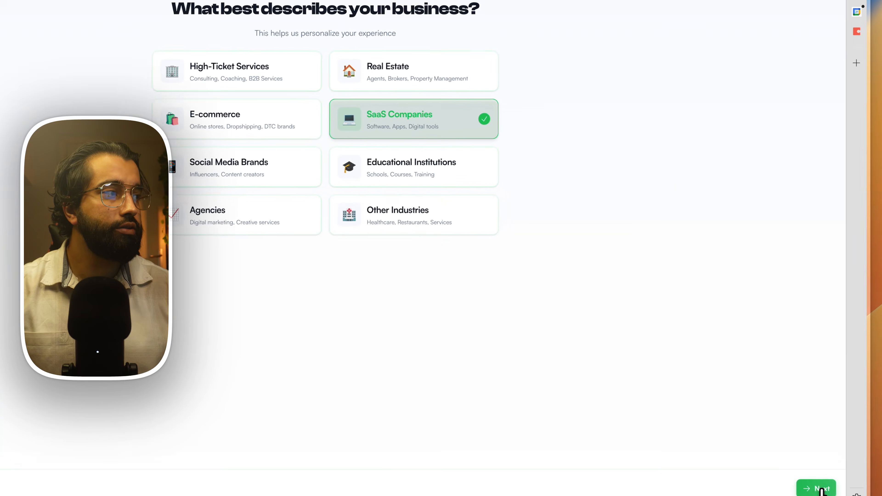
pyautogui.click(818, 486)
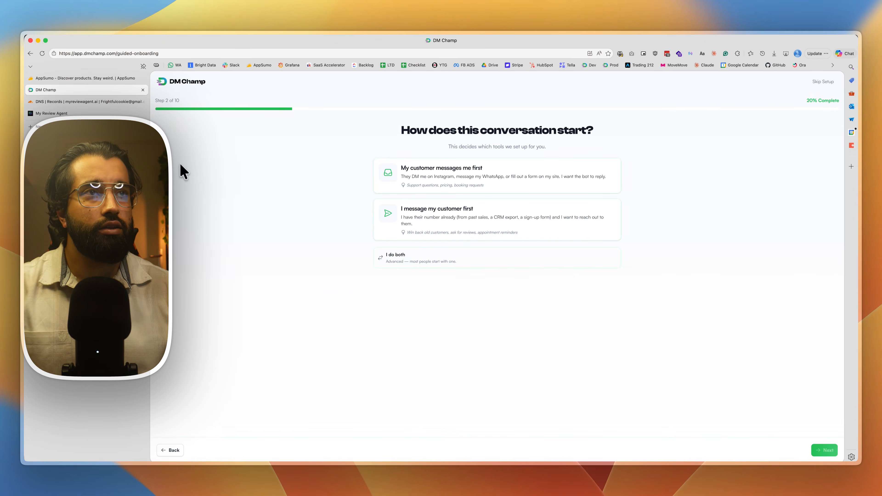
# Open getdmchamp.com in a new tab and examine the landing page and its sign-up form
pyautogui.press('super+t')
pyautogui.write('getd')
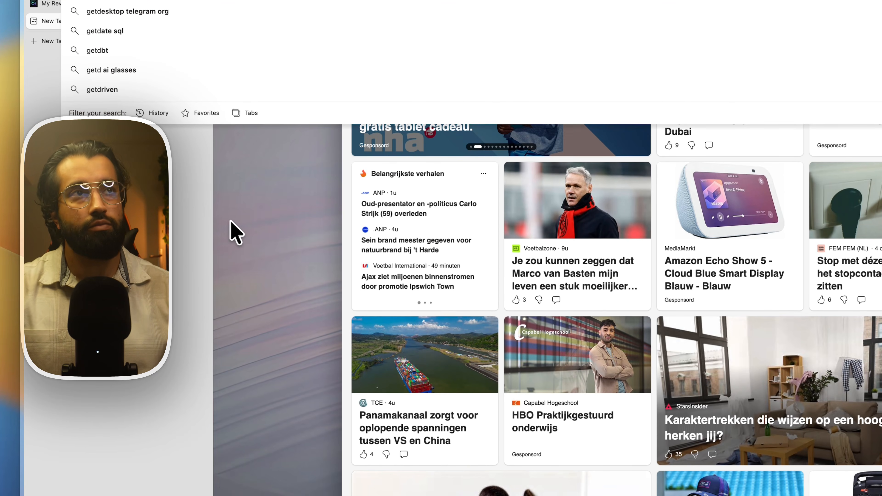
pyautogui.write('mcham')
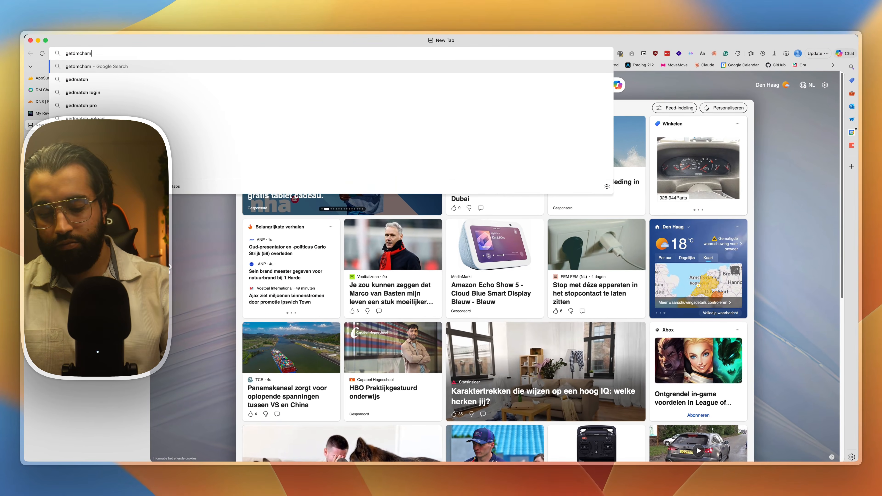
pyautogui.write('p.com')
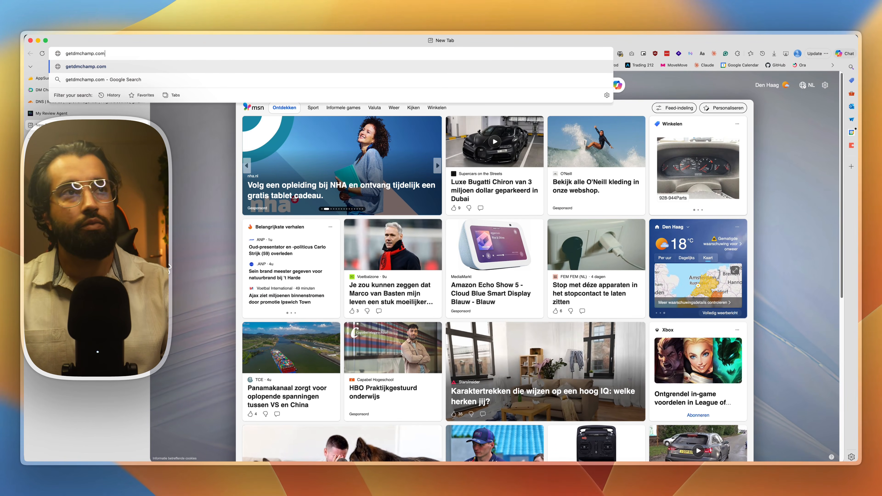
pyautogui.press('Return')
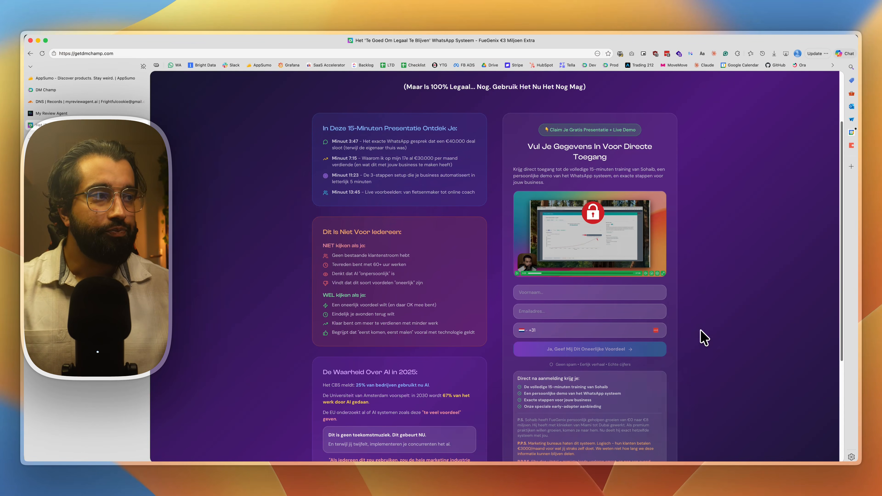
pyautogui.scroll(-2, 704, 337)
pyautogui.scroll(-4, 704, 337)
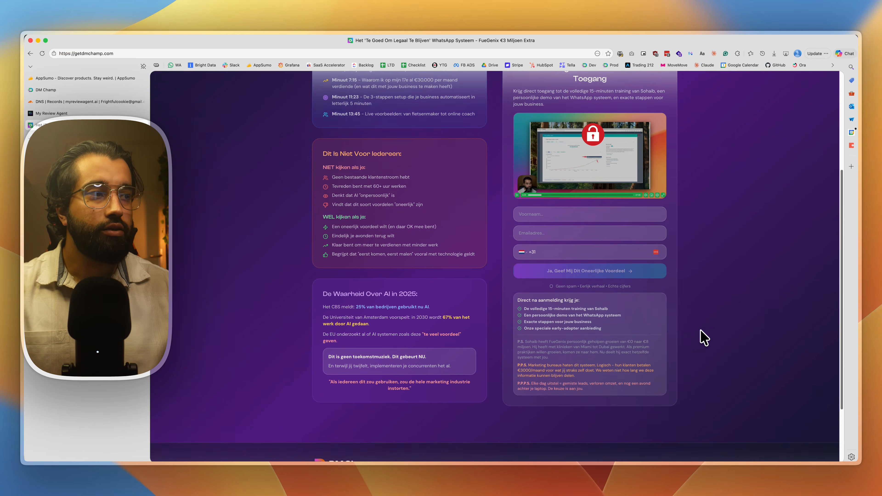
pyautogui.scroll(8, 704, 337)
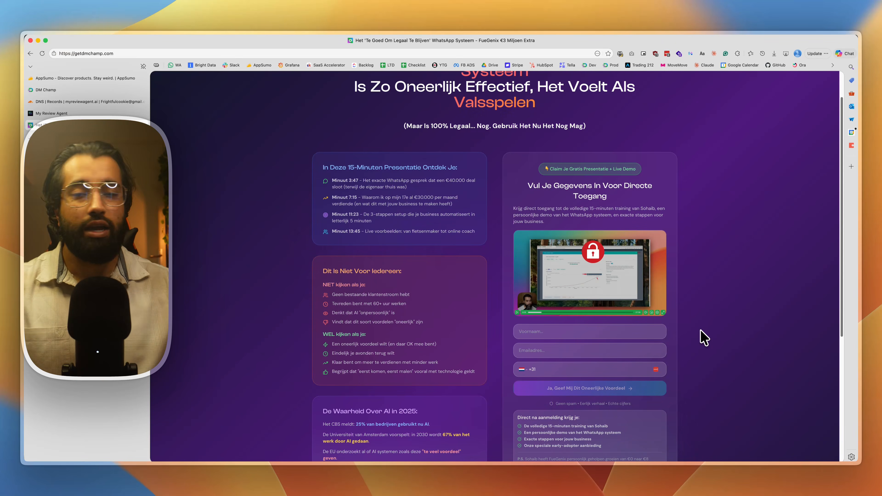
pyautogui.scroll(2, 704, 337)
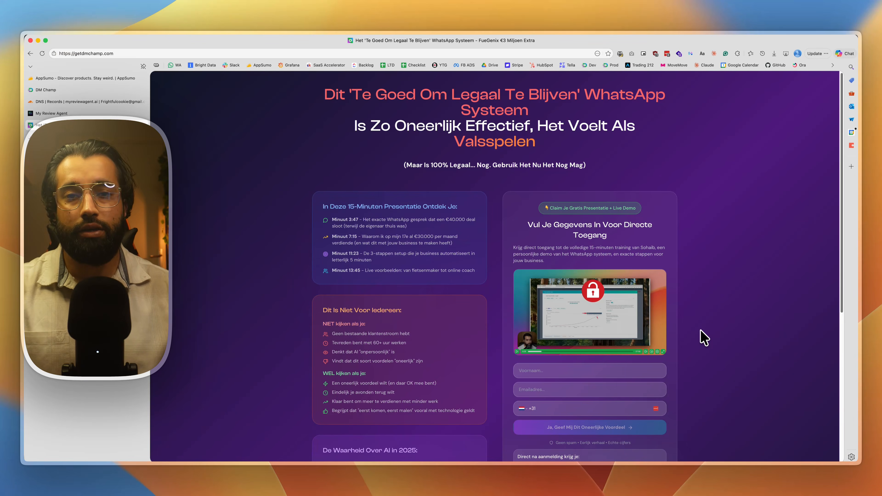
pyautogui.scroll(-2, 704, 337)
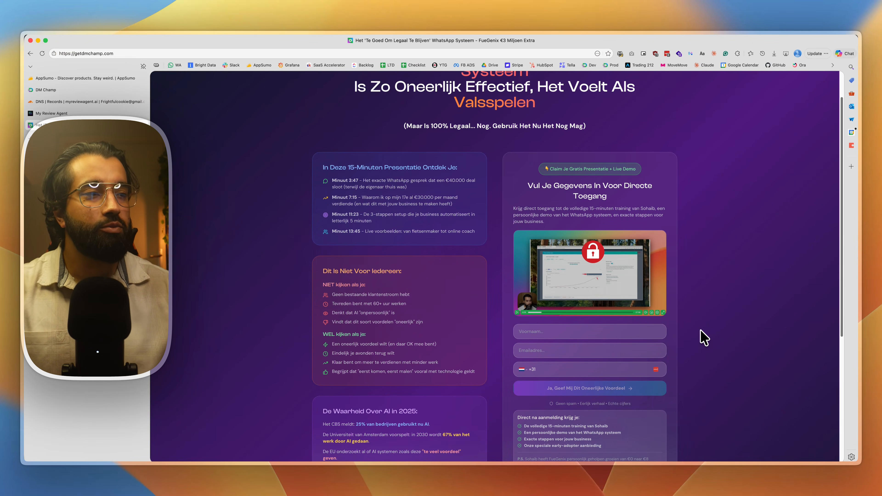
pyautogui.scroll(-4, 704, 337)
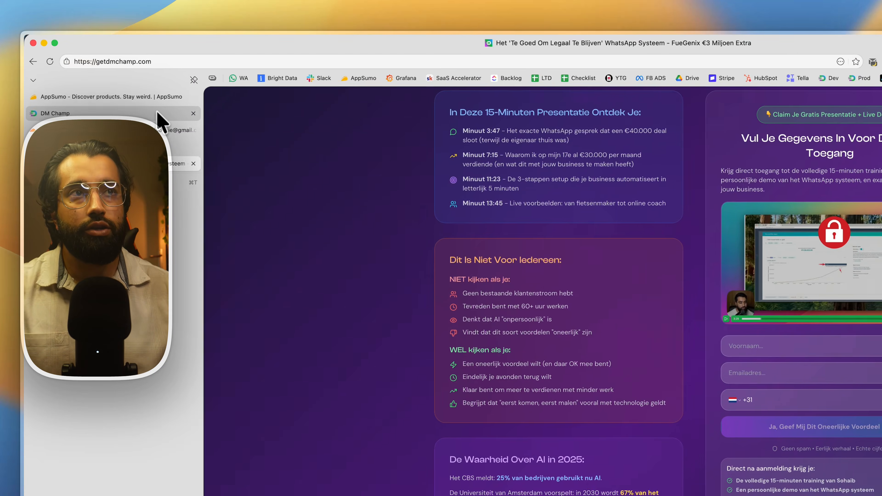
# Return to the DM Champ setup, choose "My customer messages me first" as the conversation start and continue
pyautogui.click(159, 114)
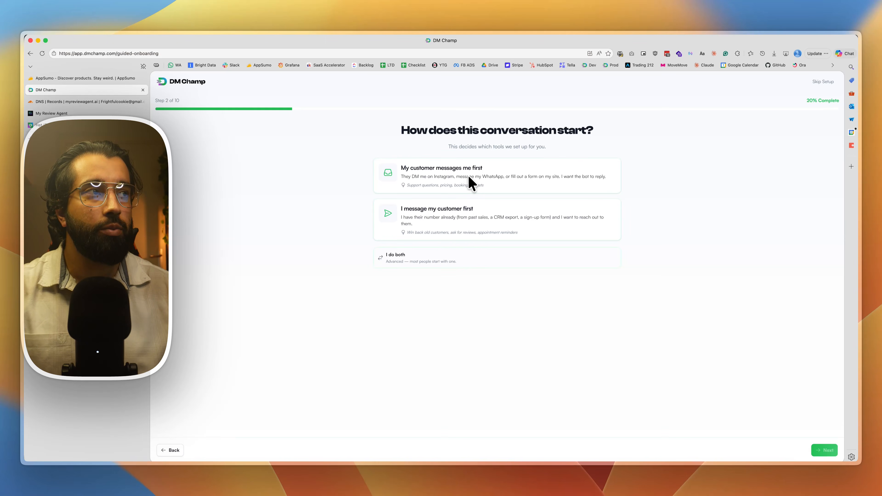
pyautogui.click(450, 172)
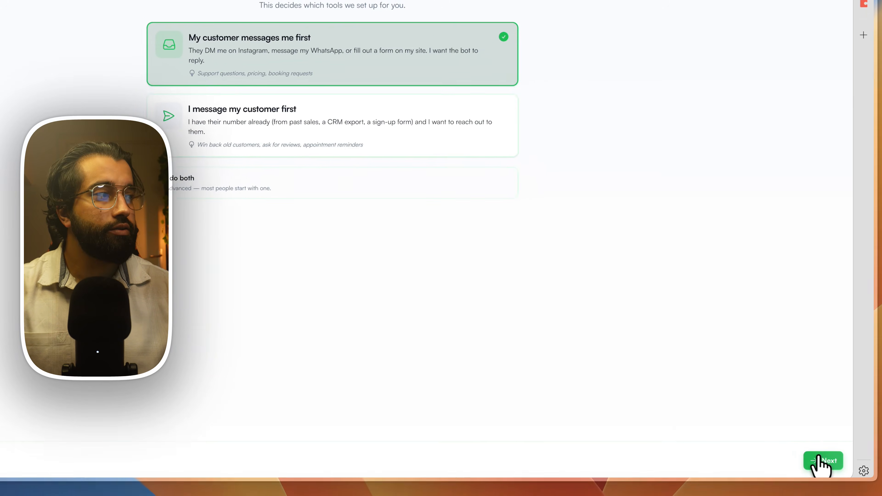
pyautogui.click(819, 460)
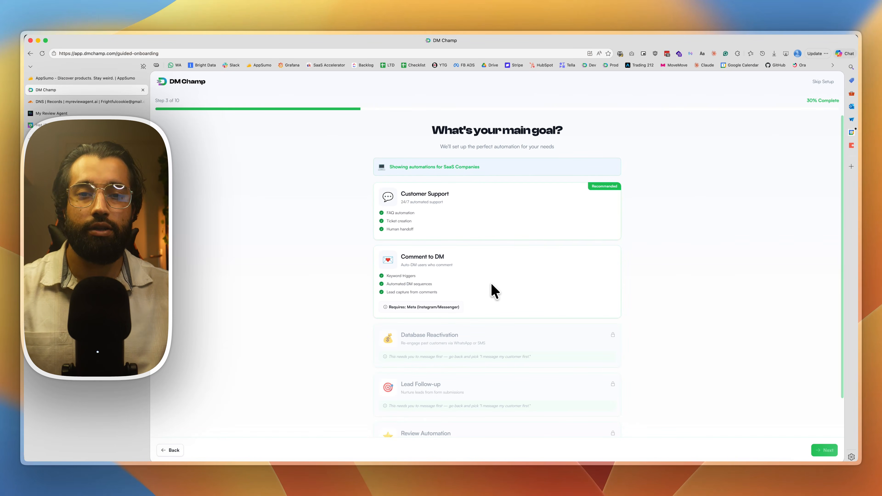
# Review the automation goals, select Customer Support as the main goal and continue
pyautogui.scroll(-3, 500, 305)
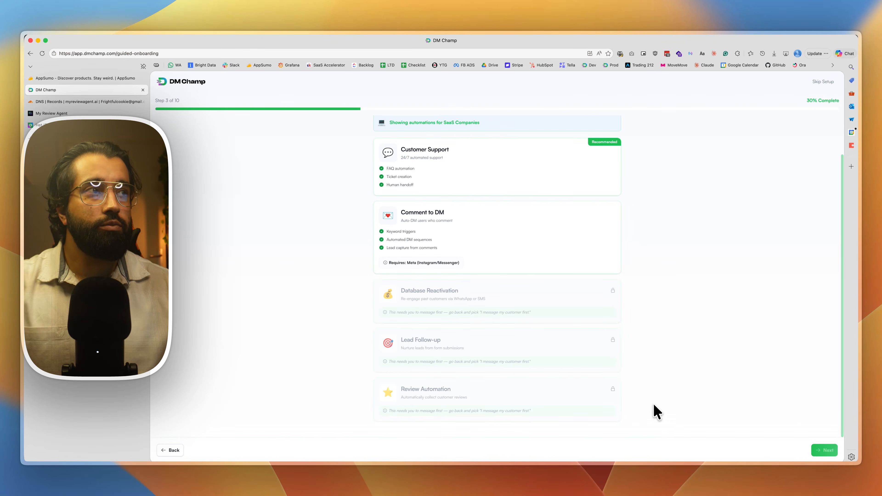
pyautogui.scroll(2, 421, 403)
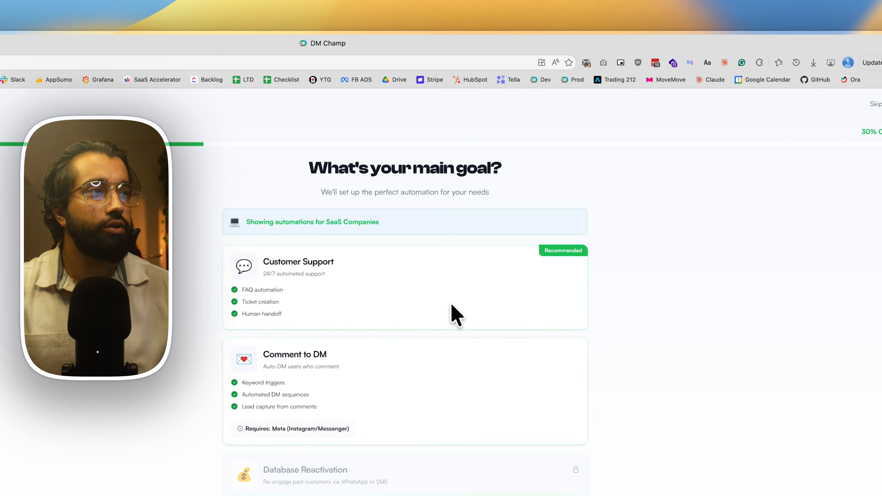
pyautogui.click(500, 257)
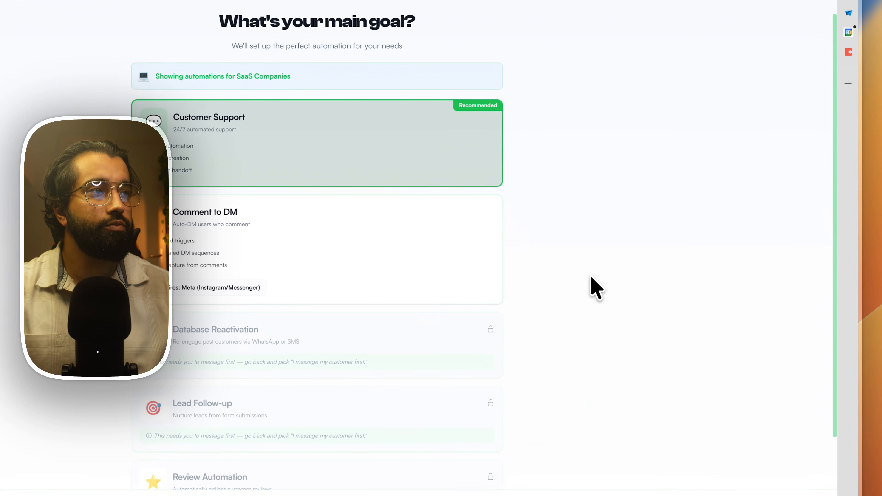
pyautogui.scroll(-2, 596, 288)
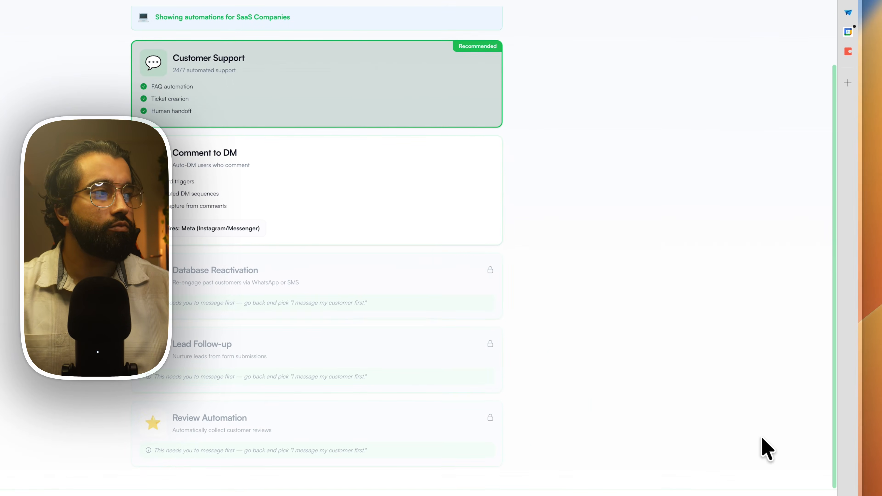
pyautogui.scroll(2, 623, 391)
pyautogui.scroll(-2, 630, 361)
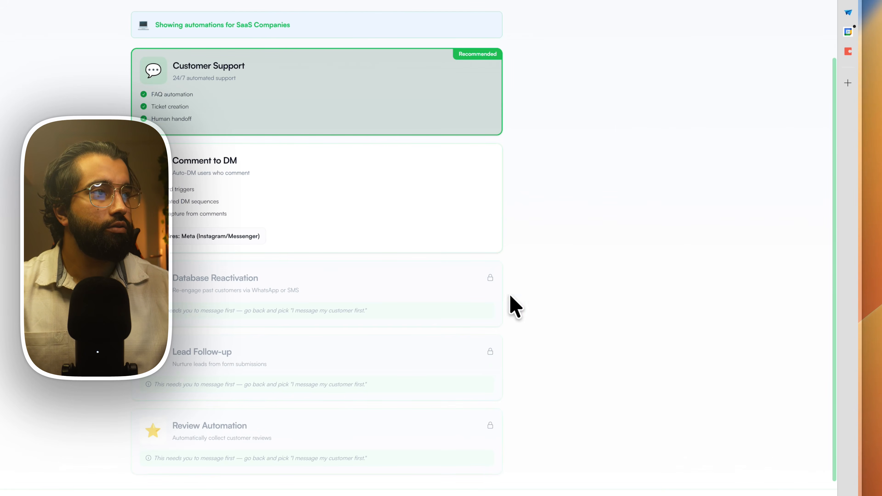
pyautogui.click(782, 493)
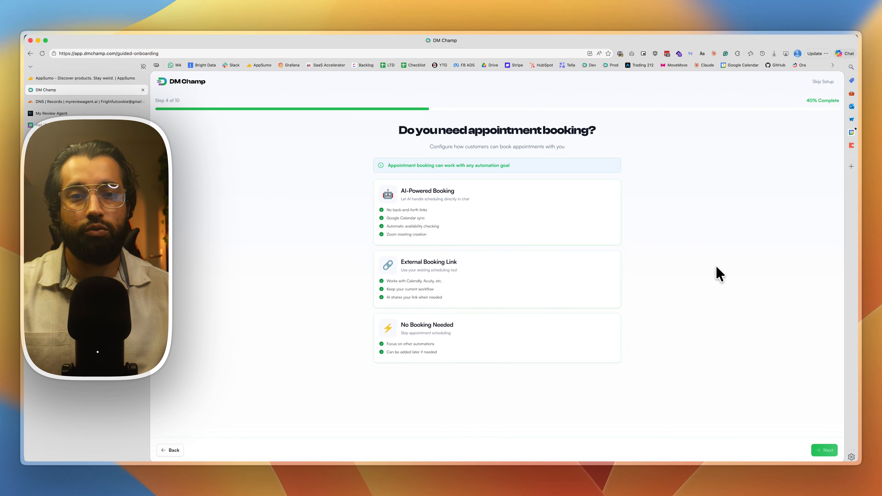
# Compare the external link and AI-powered booking options, choose No Booking Needed and continue
pyautogui.click(523, 293)
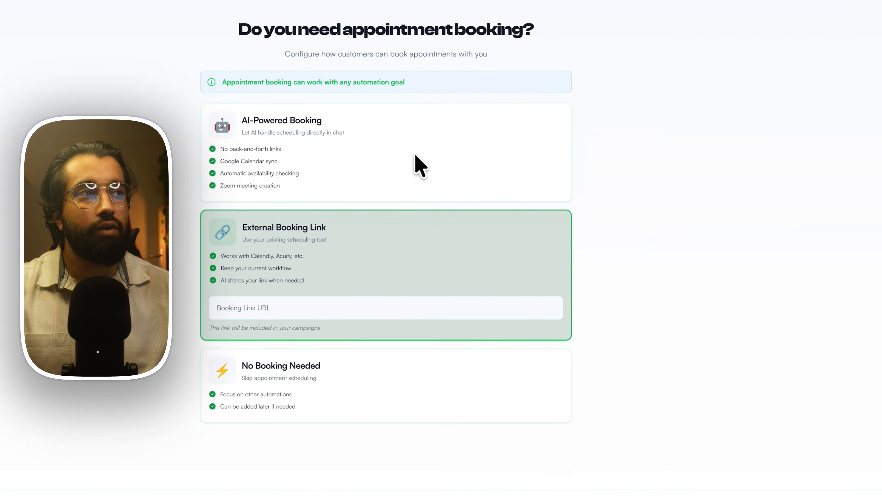
pyautogui.click(432, 99)
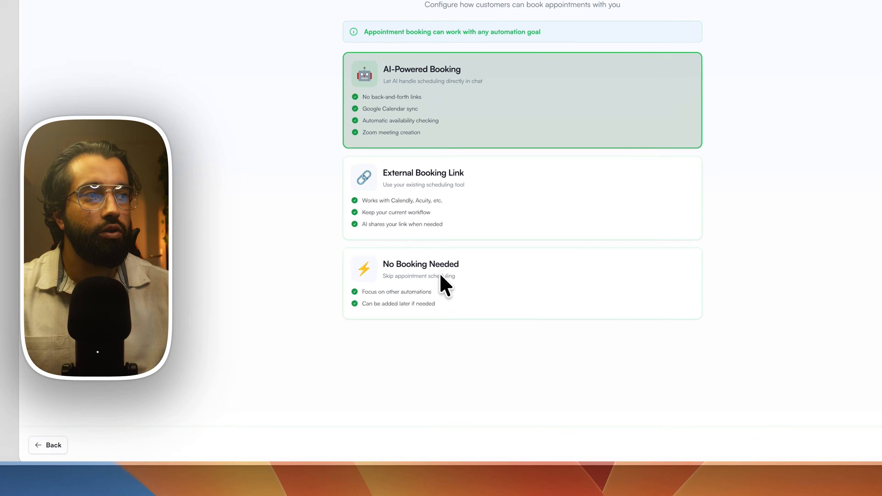
pyautogui.click(440, 337)
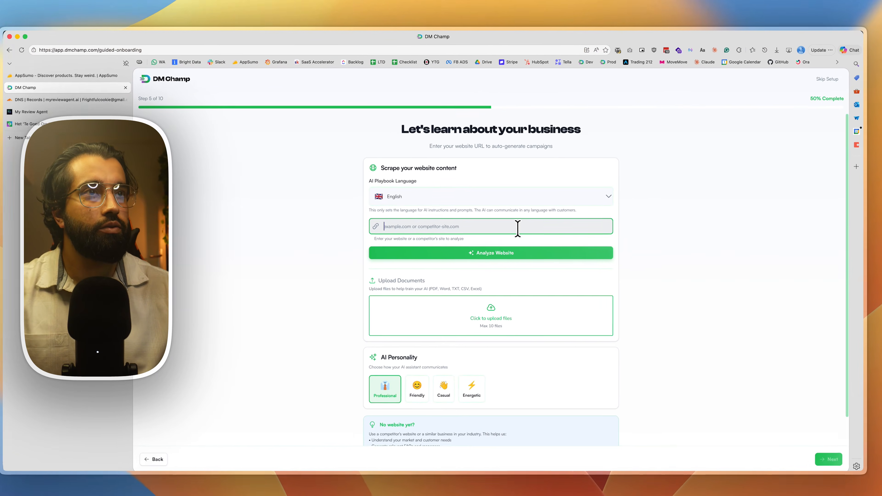
# Enter dmchamp.com as the business website and analyze its content
pyautogui.write('dmcha')
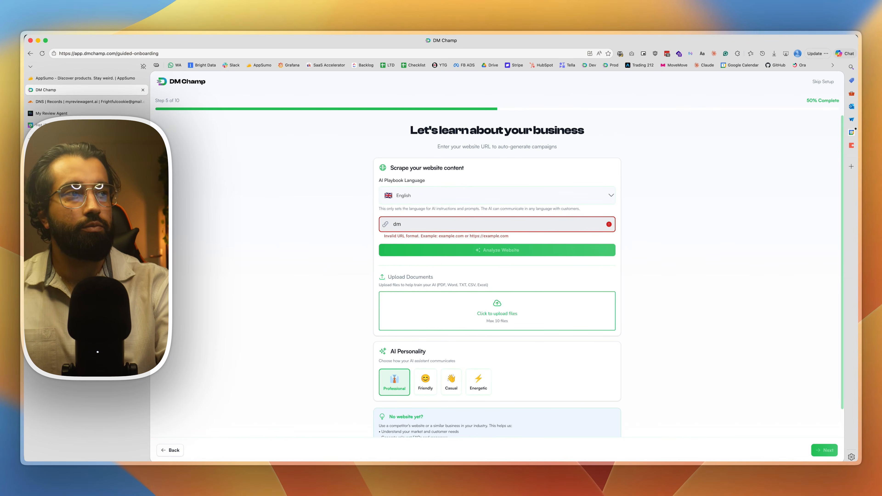
pyautogui.write('mp.com')
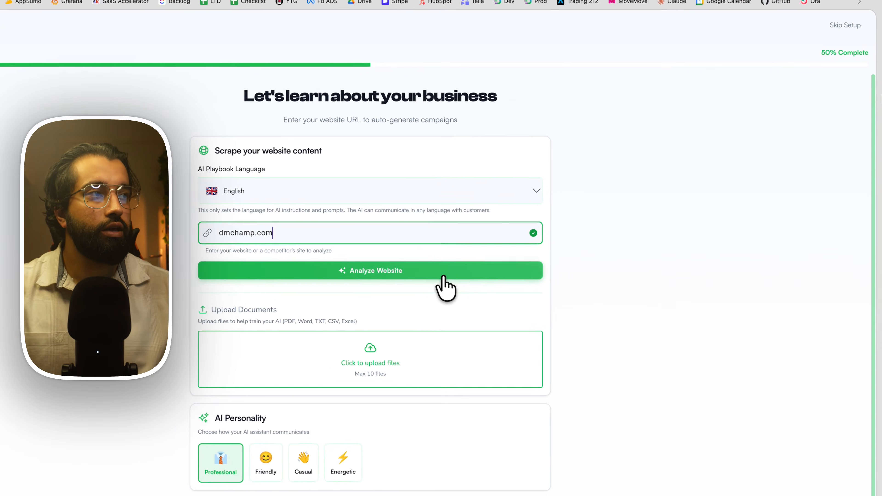
pyautogui.click(546, 251)
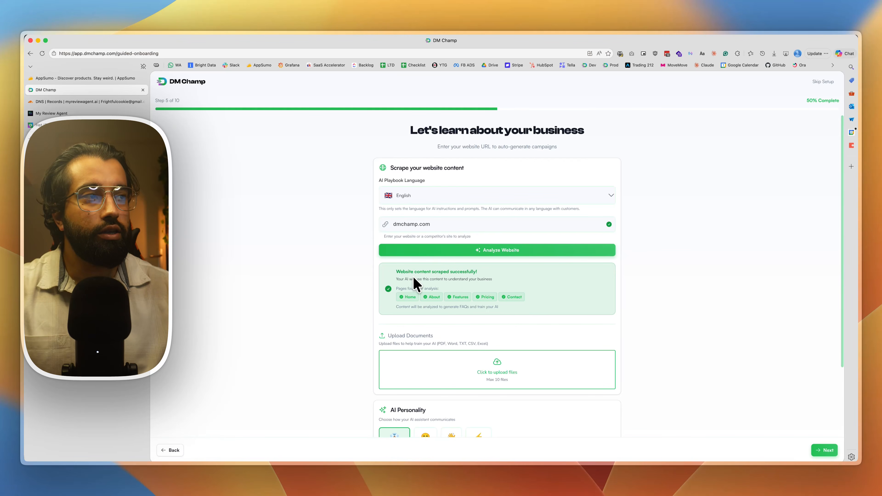
# Review the scraped pages, document upload and AI personality options, keep the Professional personality and continue
pyautogui.scroll(-2, 516, 306)
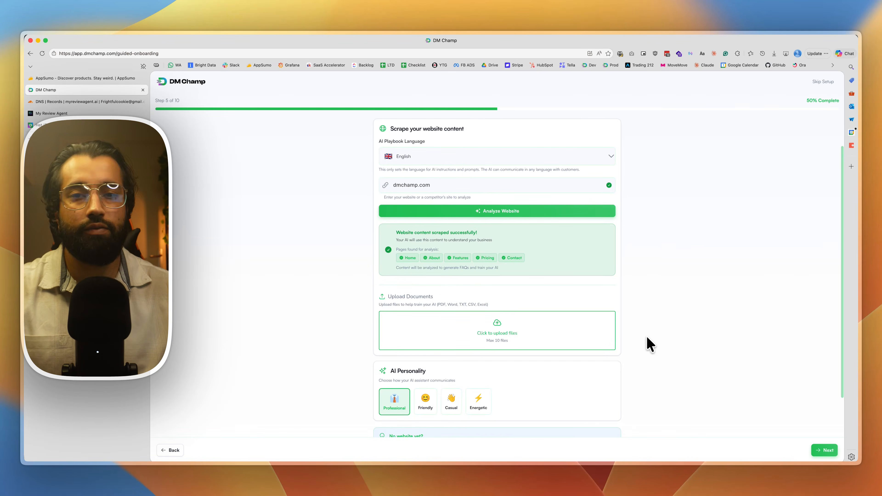
pyautogui.scroll(-2, 650, 343)
pyautogui.scroll(-1, 647, 334)
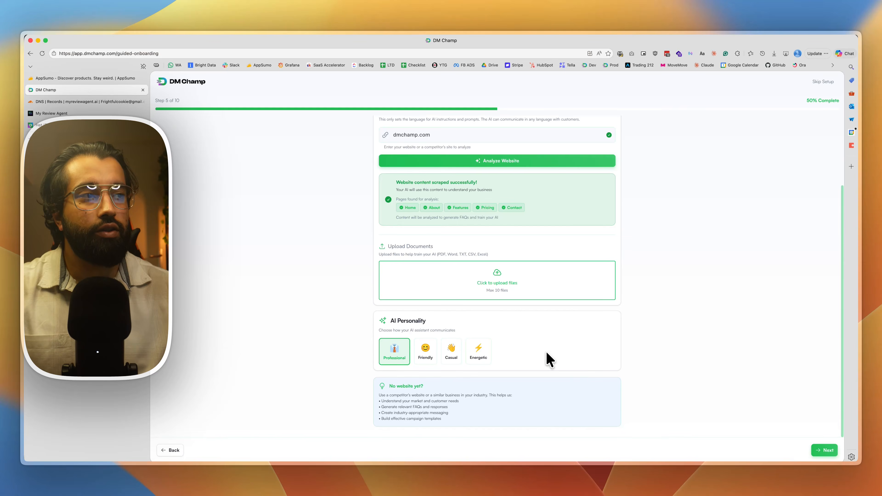
pyautogui.scroll(5, 591, 370)
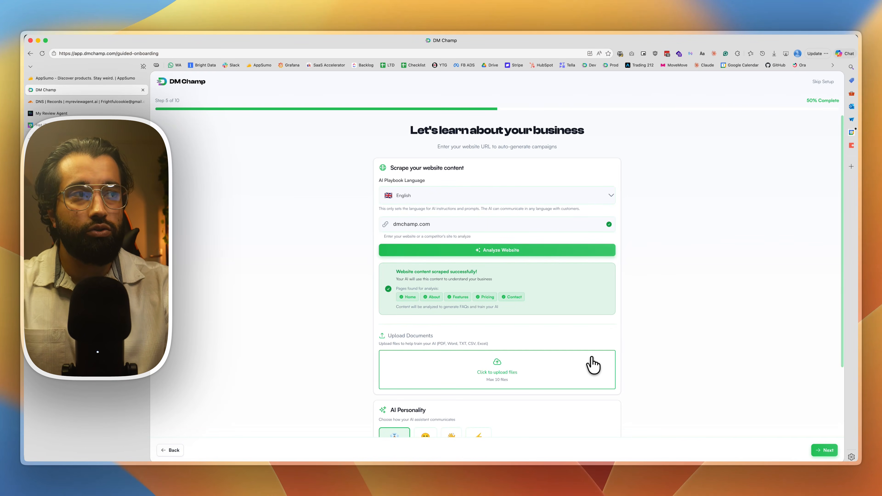
pyautogui.scroll(-2, 757, 417)
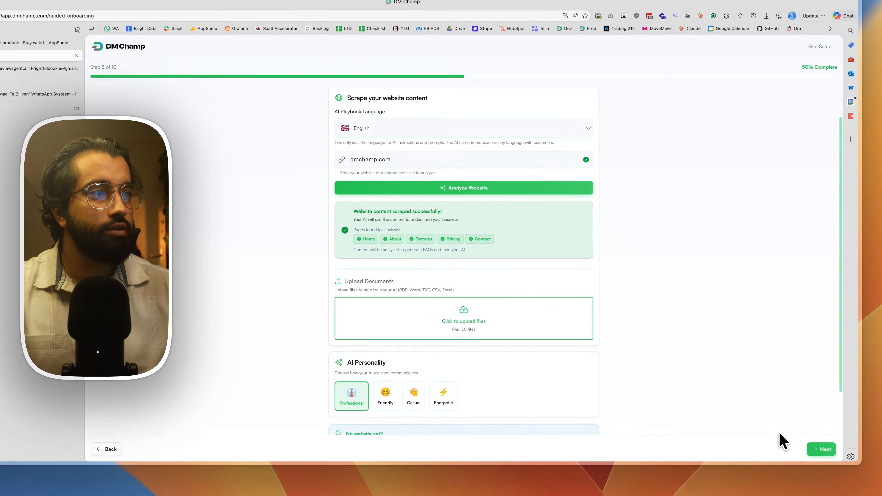
pyautogui.click(821, 449)
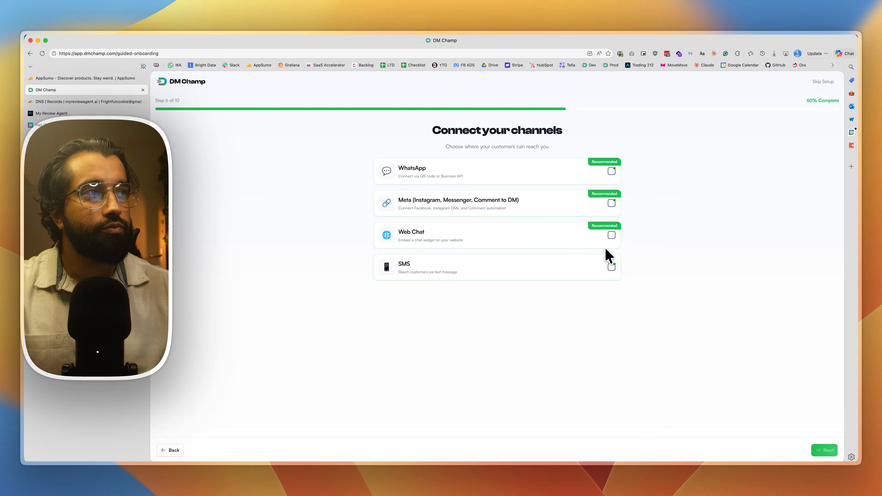
# Select WhatsApp and Meta (Instagram, Messenger, Comment to DM) as channels to connect
pyautogui.click(611, 172)
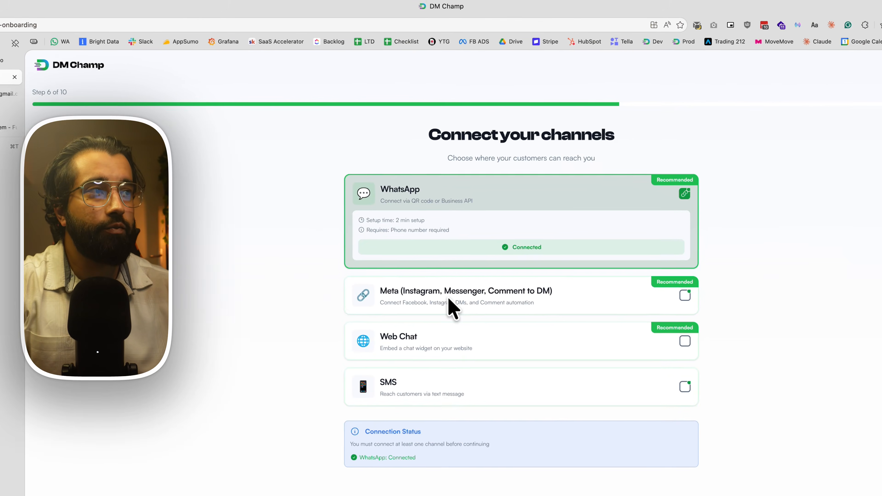
pyautogui.click(443, 244)
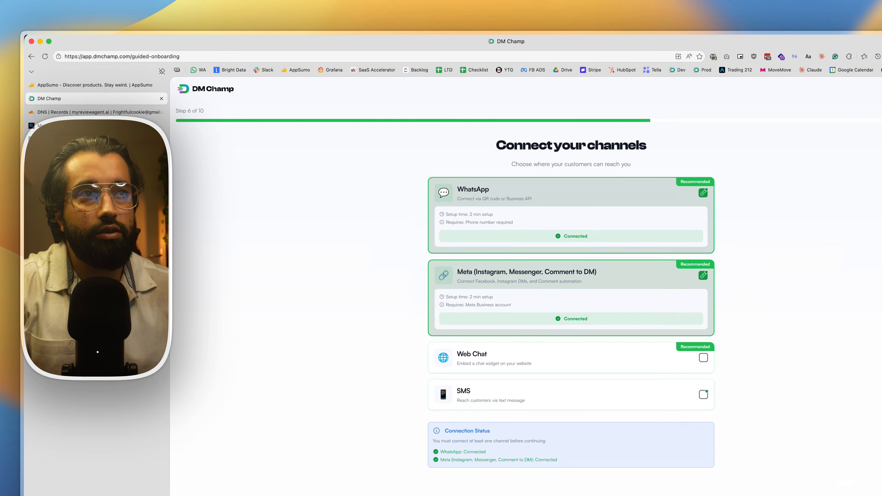
# Open Meta Business Suite at business.facebook.com in a new tab
pyautogui.click(188, 187)
pyautogui.write('business.facebook.com')
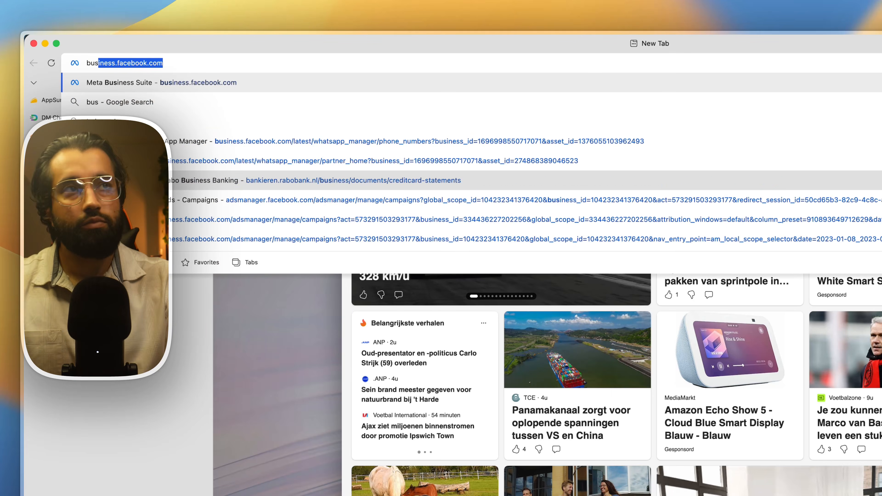
pyautogui.press('Return')
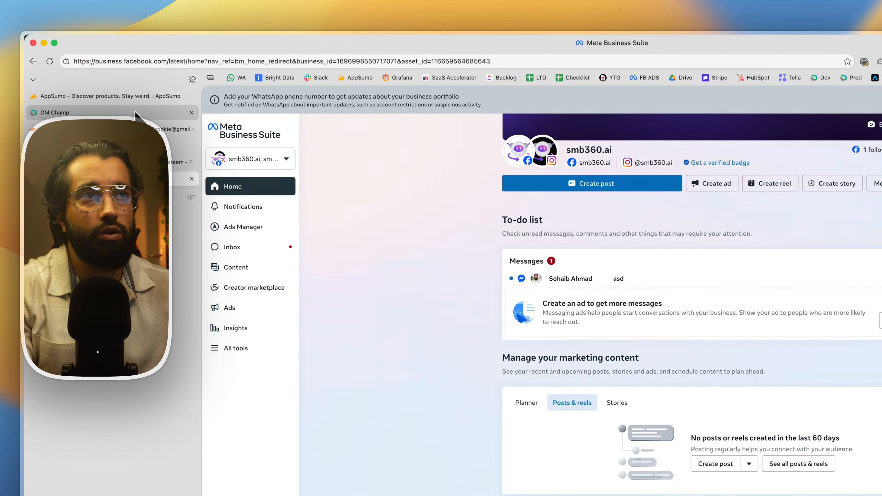
# Return to the DM Champ setup, select the Web Chat channel and open its chat widget configuration
pyautogui.click(52, 90)
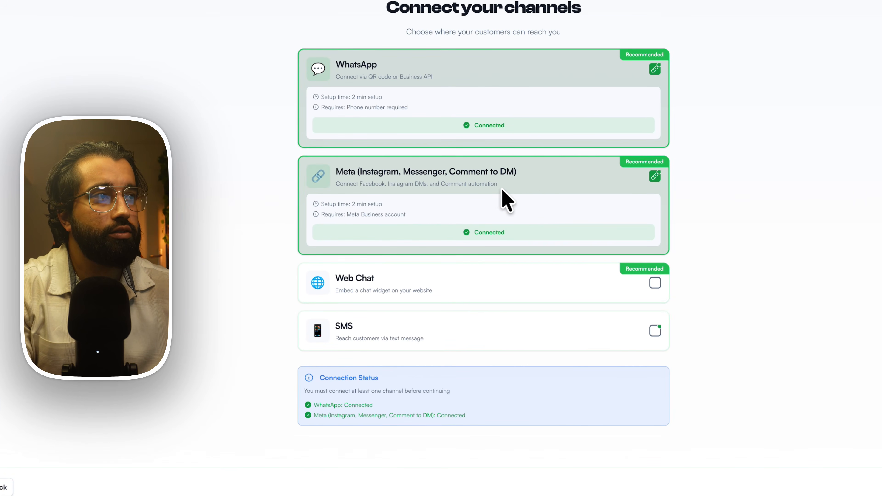
pyautogui.click(594, 289)
pyautogui.click(540, 342)
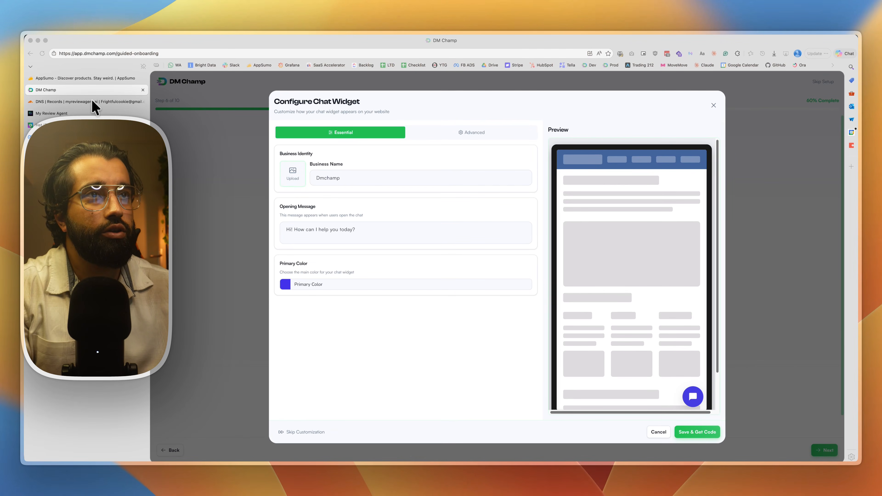
# Switch to My Review Agent, open the chat widget from the channel settings and look through its appearance options
pyautogui.click(82, 113)
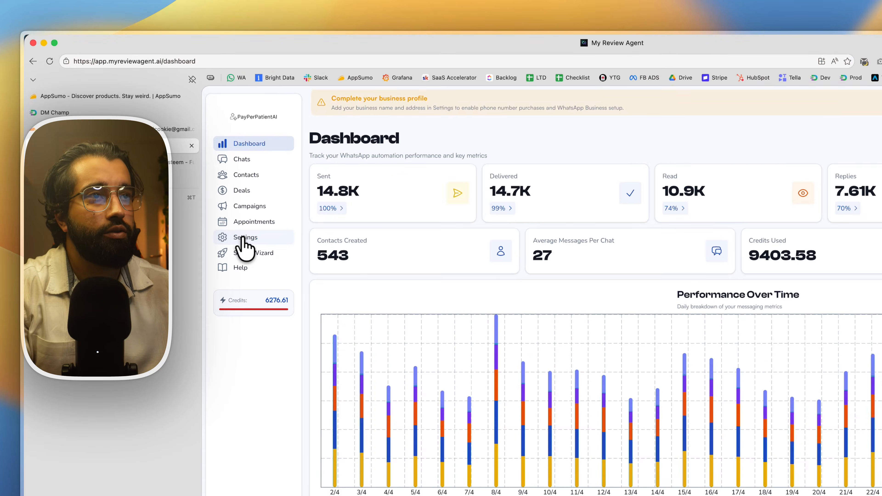
pyautogui.click(178, 178)
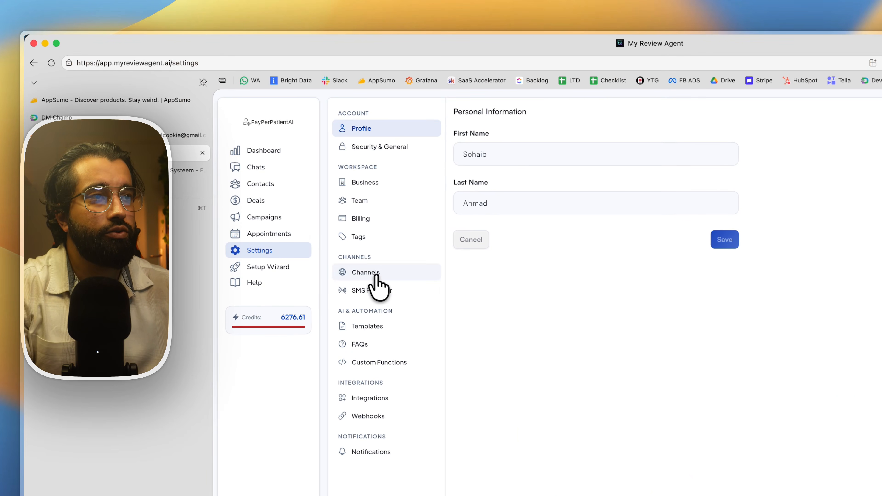
pyautogui.click(192, 117)
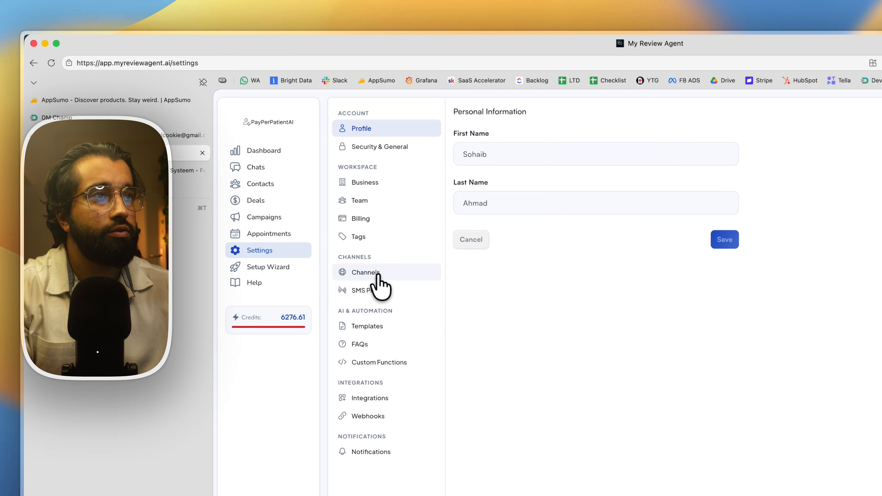
pyautogui.click(378, 278)
pyautogui.click(652, 259)
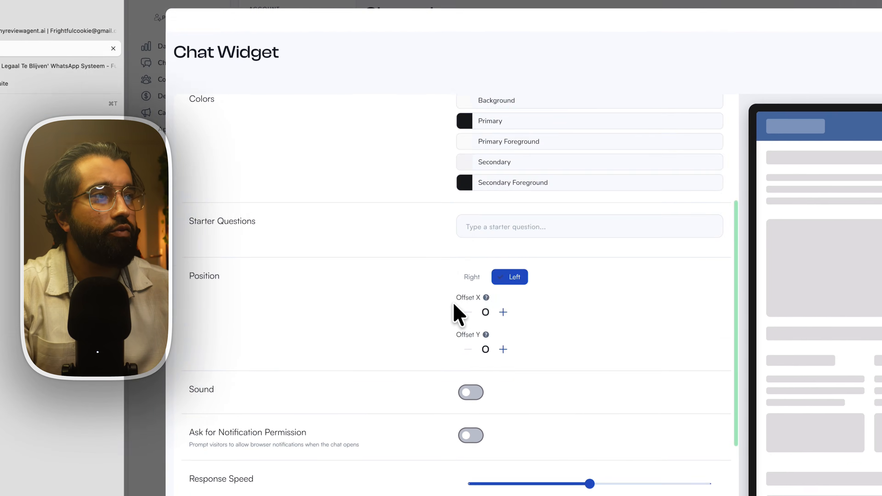
pyautogui.scroll(-5, 448, 305)
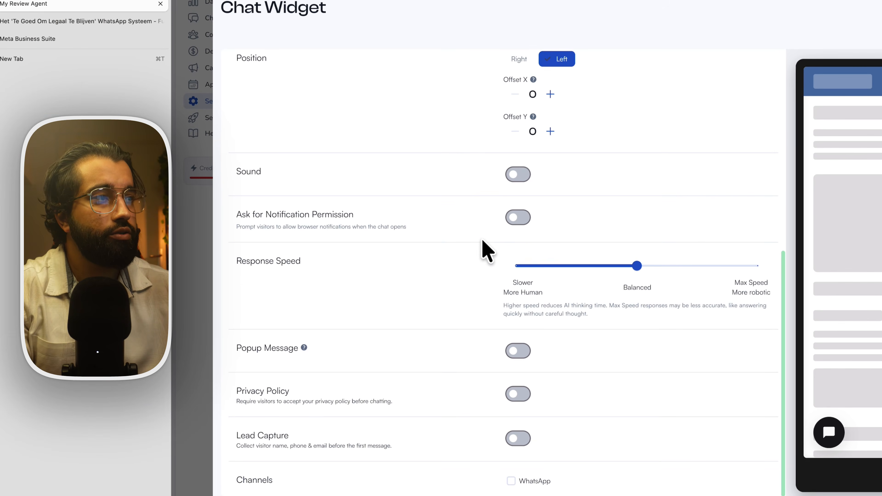
pyautogui.scroll(10, 438, 296)
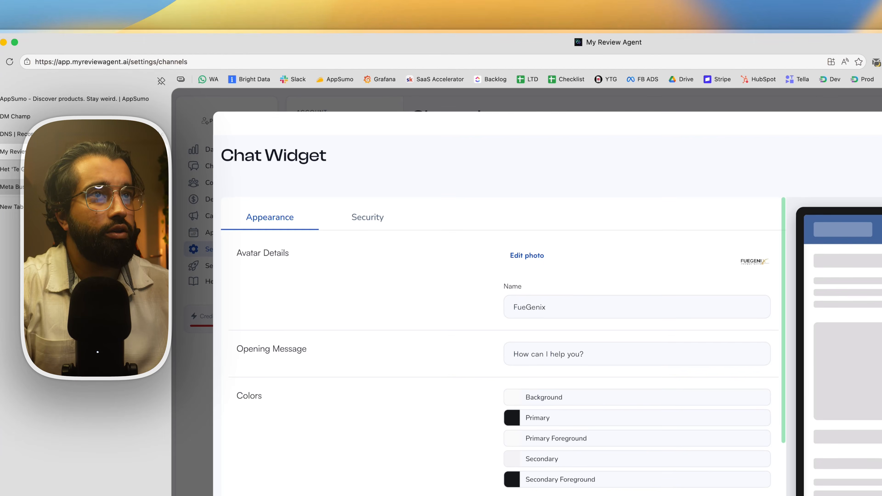
# Return to DM Champ, view the advanced chat widget options and close the widget configuration
pyautogui.click(42, 119)
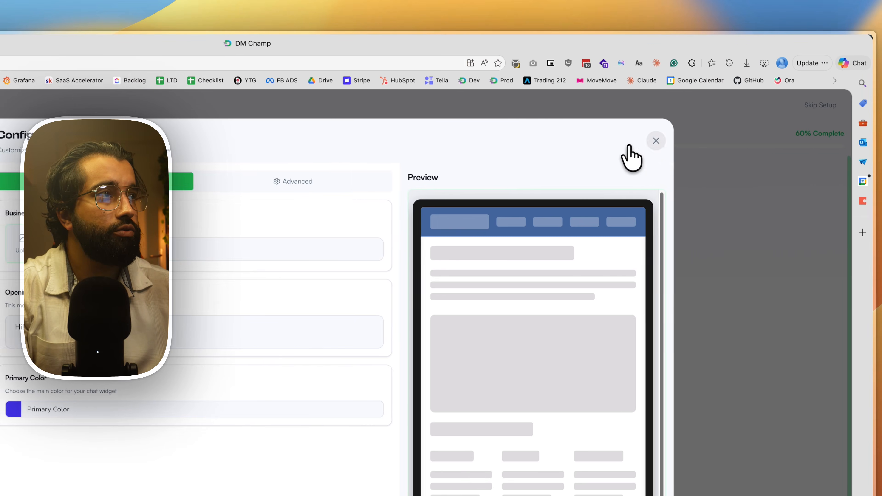
pyautogui.click(720, 182)
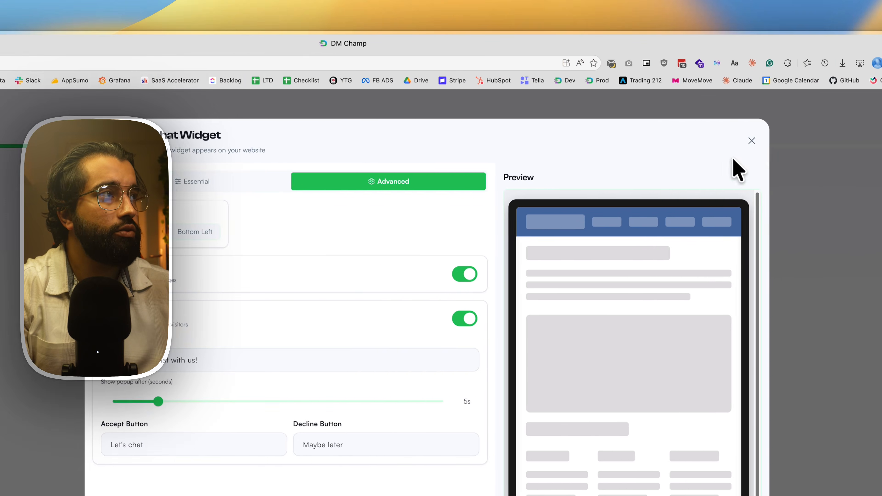
pyautogui.click(642, 141)
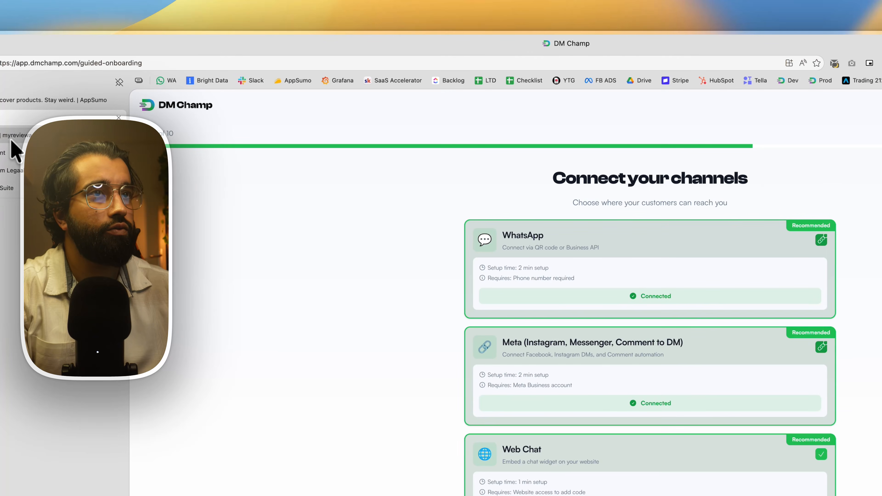
# Go back to My Review Agent and examine the chat widget's name, colors, starter questions, position, response speed and lead capture settings
pyautogui.click(6, 172)
pyautogui.click(8, 156)
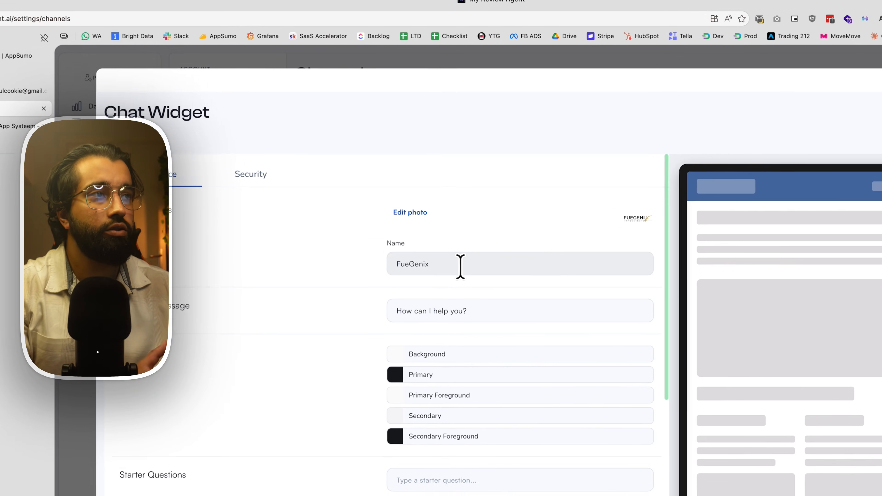
pyautogui.click(460, 266)
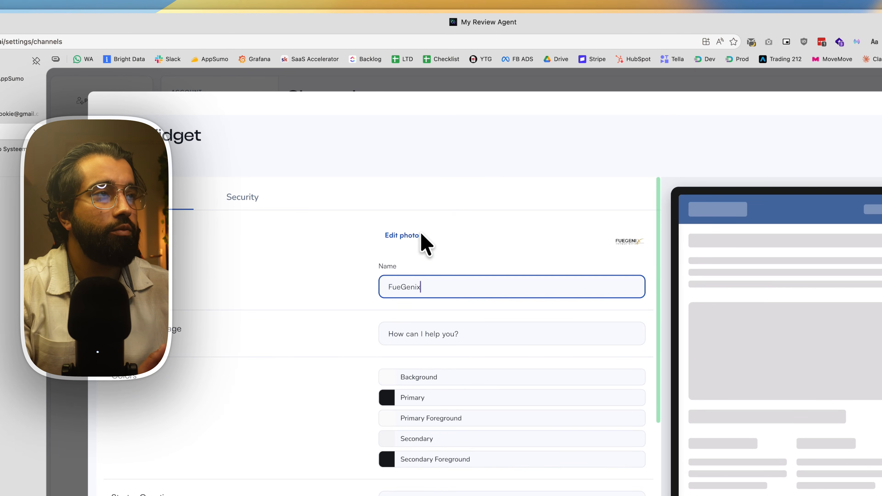
pyautogui.scroll(-2, 335, 286)
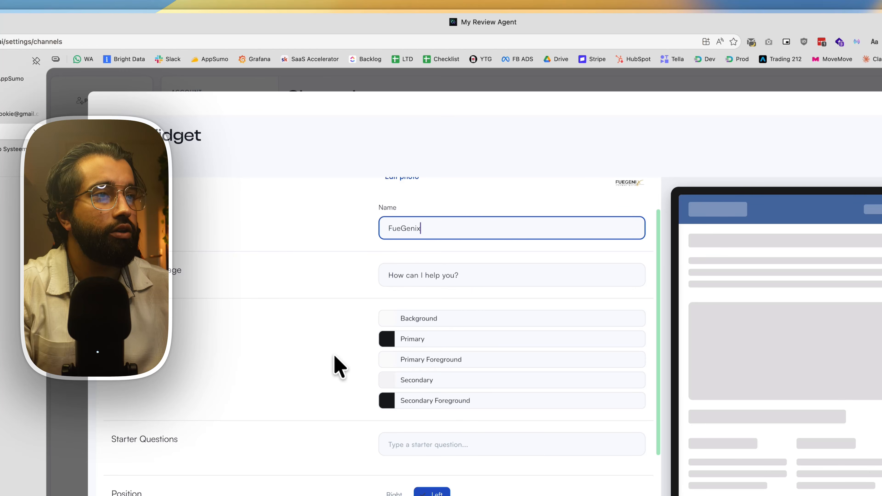
pyautogui.scroll(-2, 500, 443)
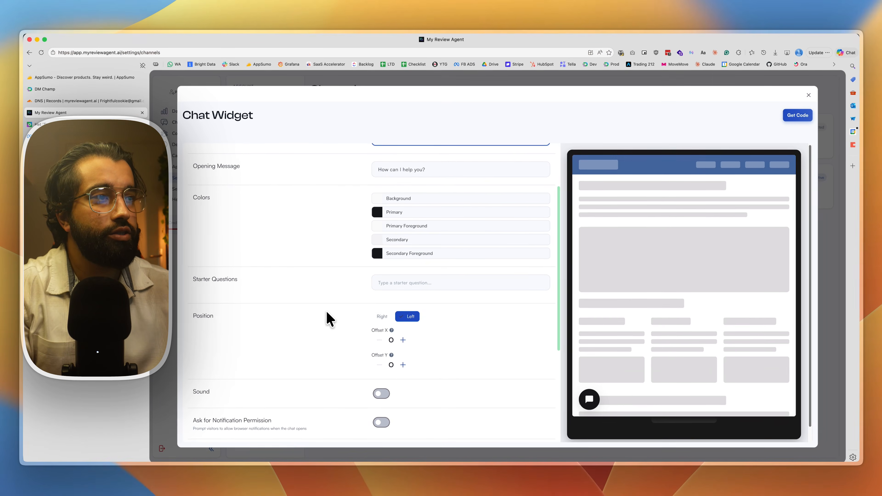
pyautogui.scroll(-3, 335, 319)
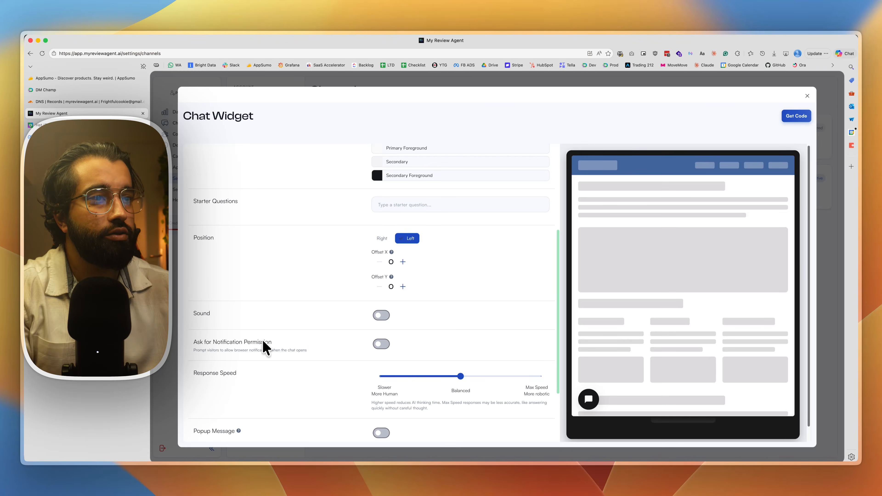
pyautogui.scroll(-1, 316, 351)
pyautogui.scroll(-2, 367, 347)
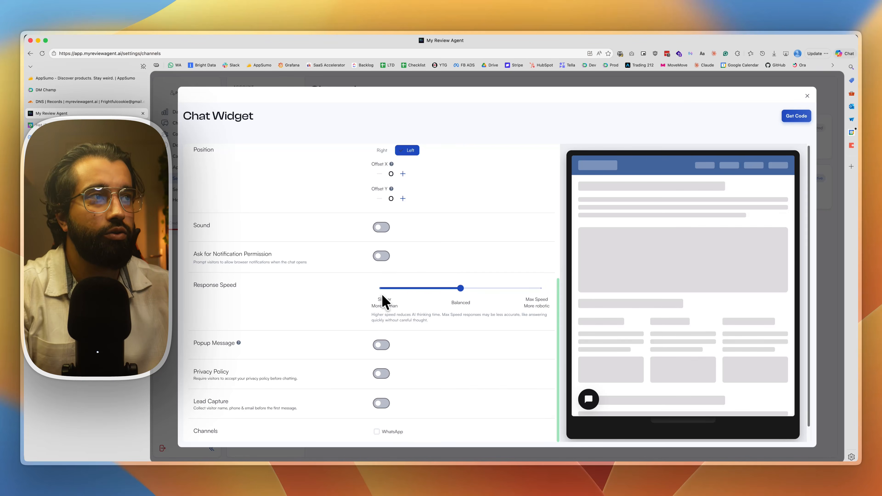
# View the chat widget's domain whitelist in its security settings and return to the appearance settings
pyautogui.scroll(8, 382, 288)
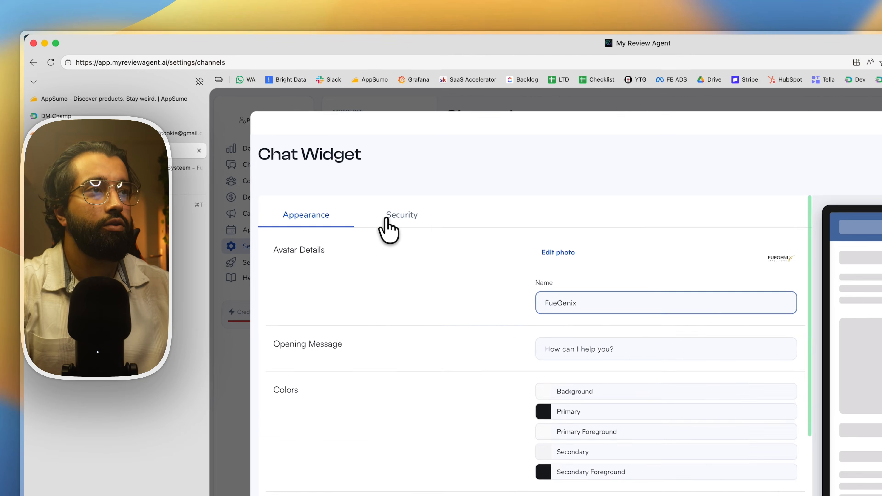
pyautogui.click(387, 219)
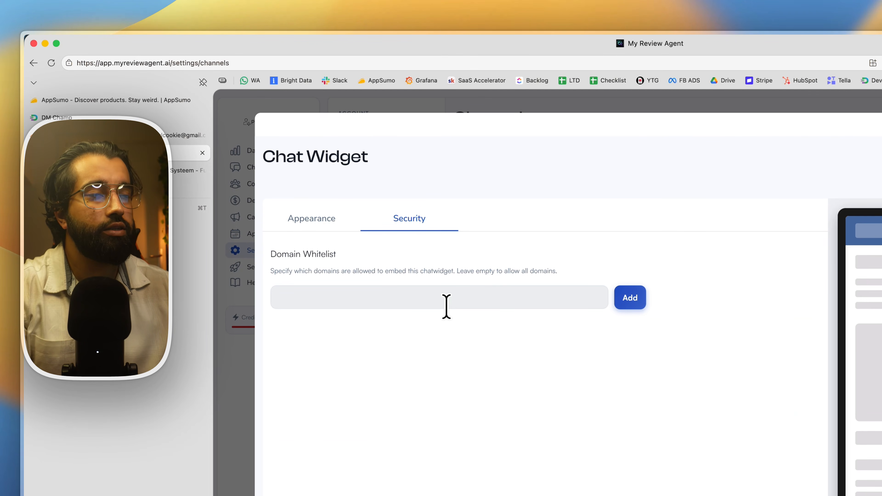
pyautogui.click(323, 225)
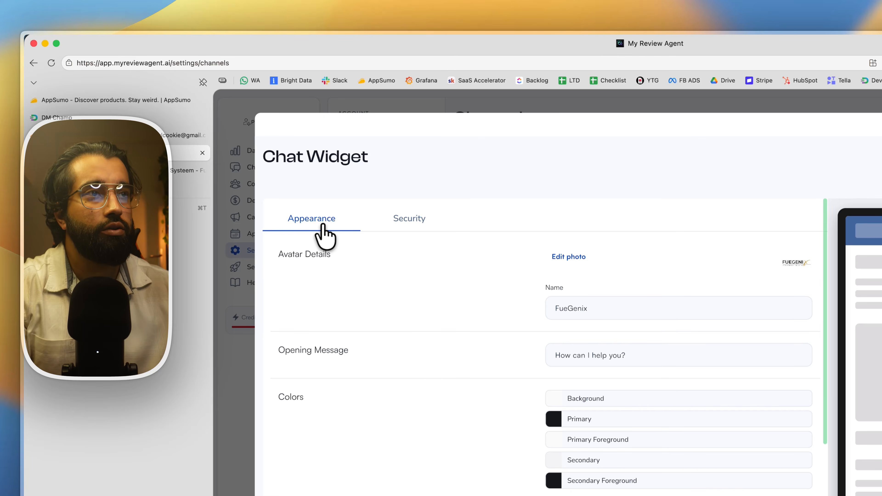
# Review the chat widget's remaining appearance options in My Review Agent, compare with DM Champ's onboarding and end on the DM Champ channel list
pyautogui.scroll(-5, 422, 340)
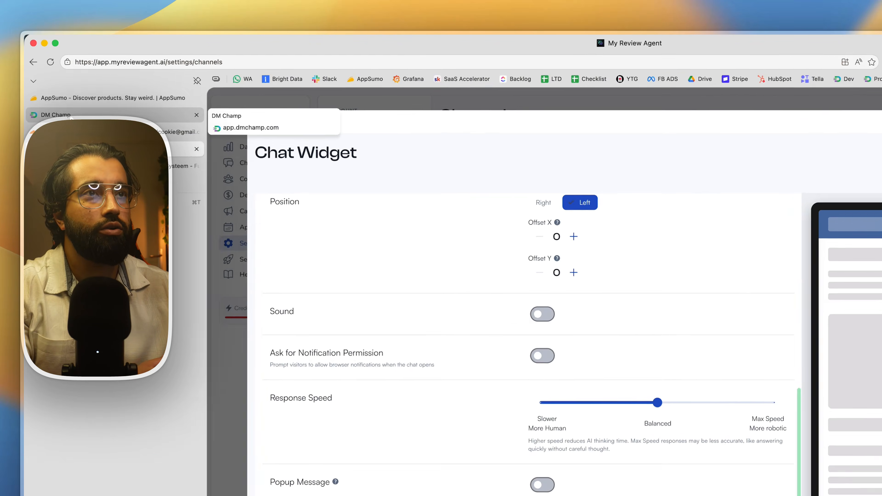
pyautogui.click(56, 91)
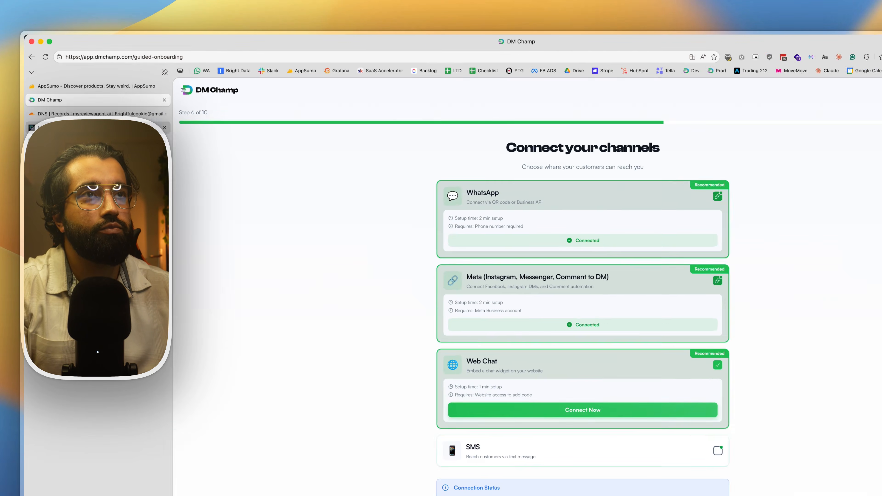
pyautogui.click(80, 113)
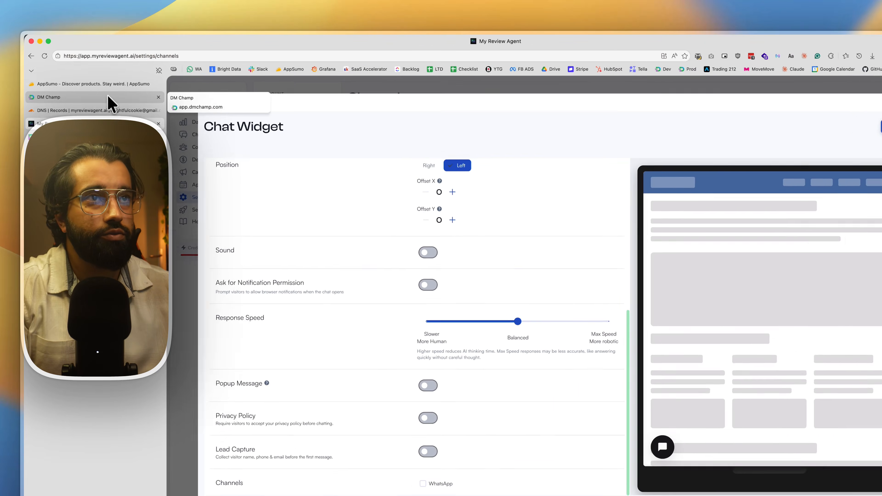
pyautogui.click(99, 91)
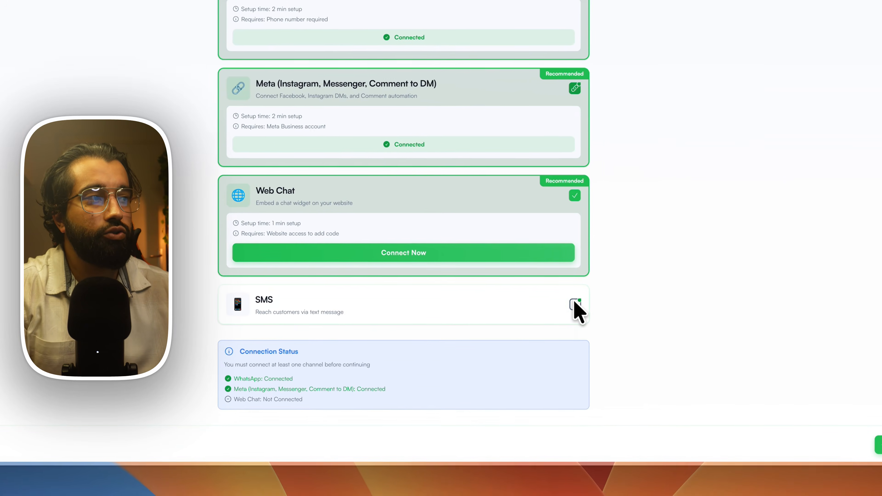
# Add SMS to the selected onboarding channels, try to deselect it, and check the connection status of all channels
pyautogui.click(575, 302)
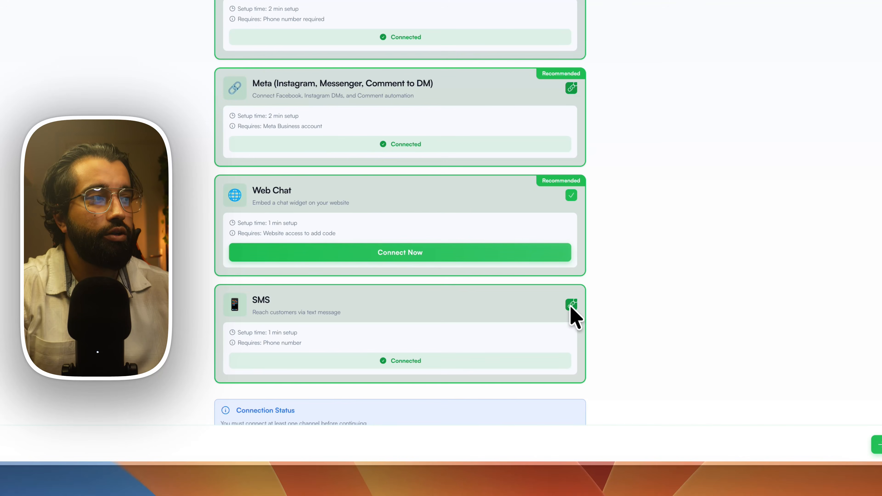
pyautogui.click(570, 305)
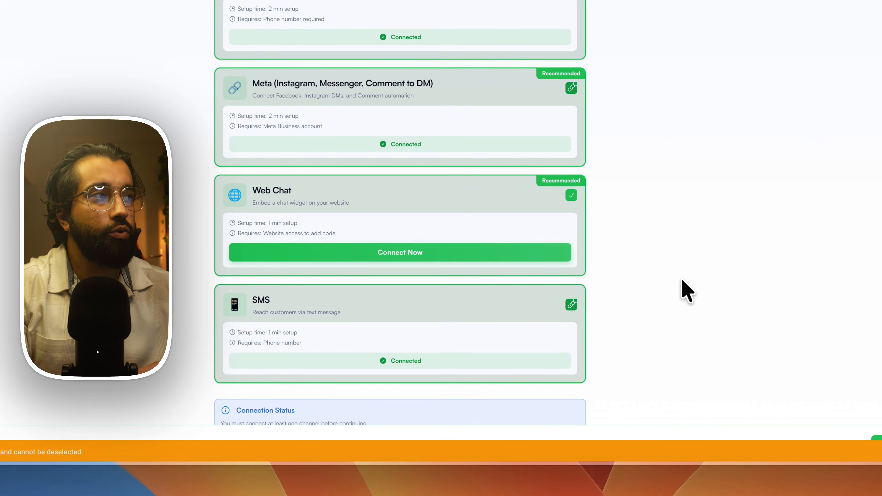
pyautogui.scroll(-2, 683, 279)
pyautogui.scroll(2, 688, 278)
pyautogui.scroll(-2, 688, 275)
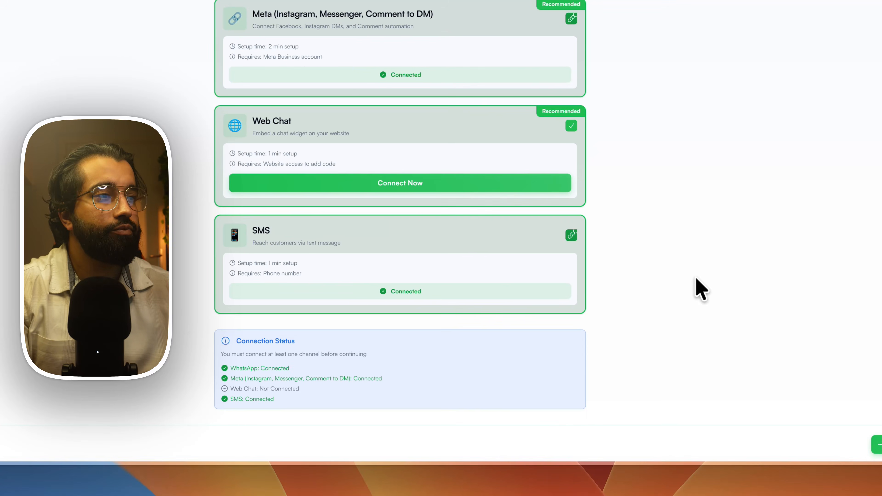
# Continue to the campaign setup and save the 24/7 Support Bot campaign with the Thoughtful AI response speed
pyautogui.click(877, 444)
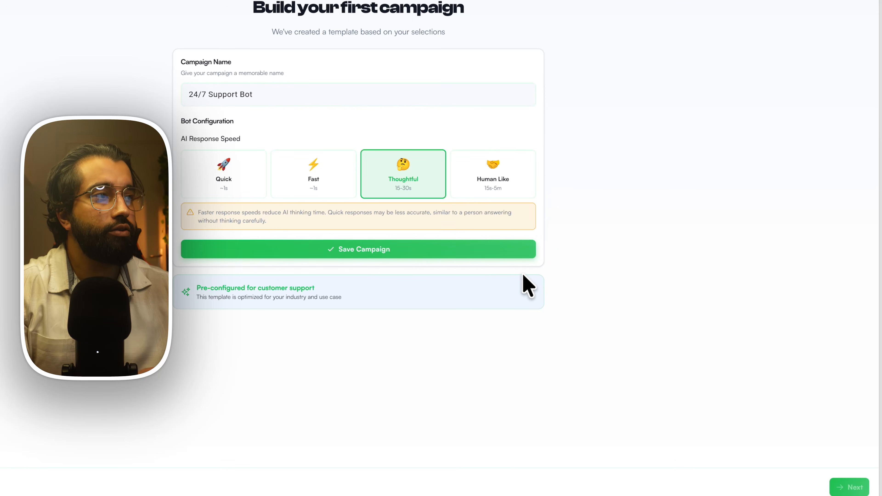
pyautogui.click(449, 252)
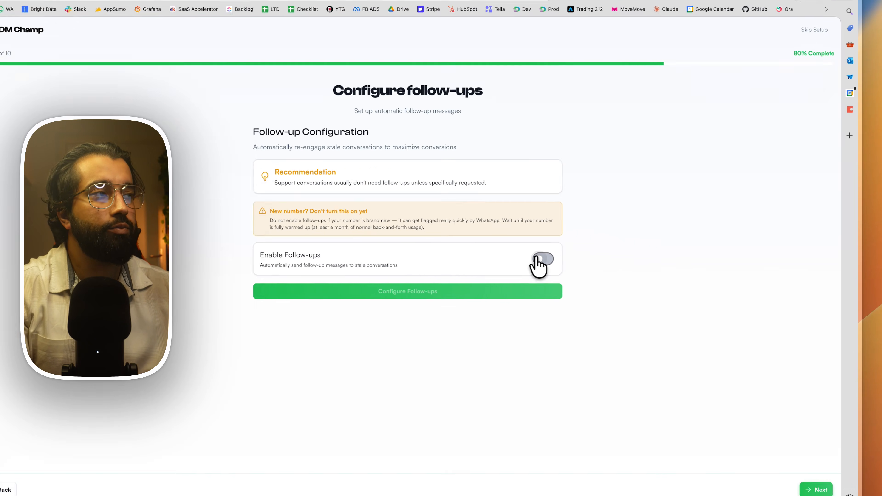
# Enable follow-ups and look through the quick follow-up settings and the advanced follow-up presets
pyautogui.click(604, 265)
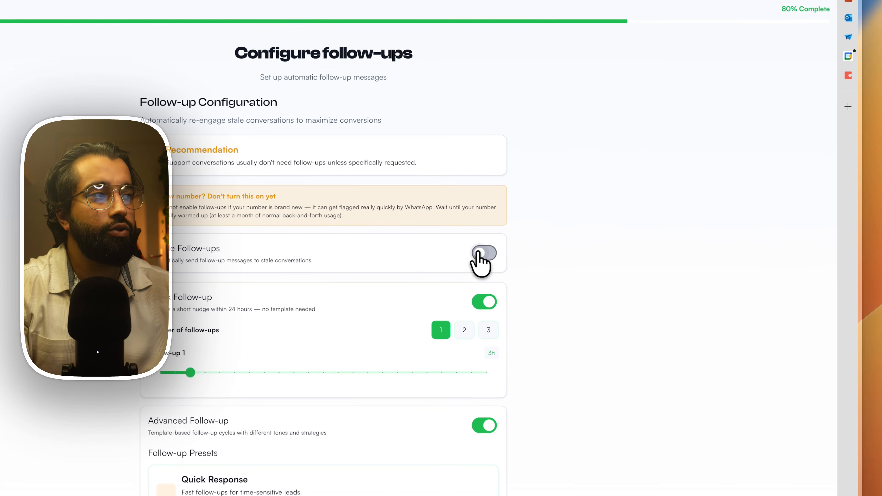
pyautogui.scroll(-2, 321, 236)
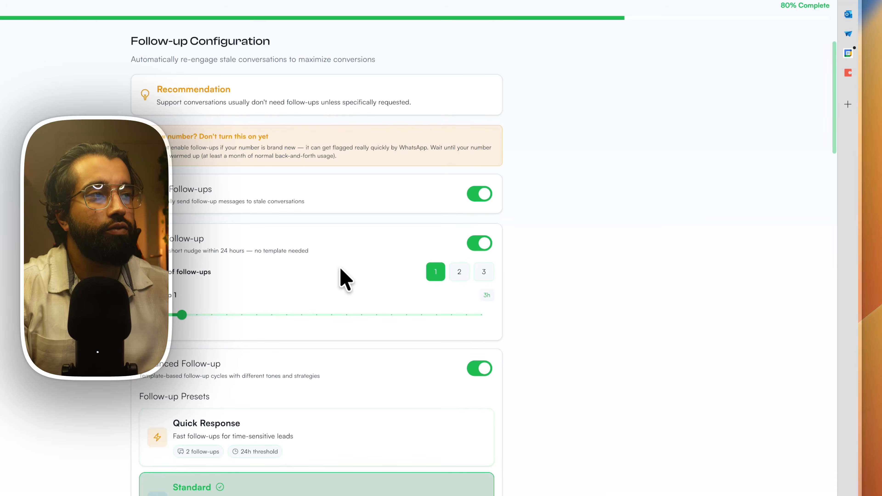
pyautogui.scroll(-3, 340, 269)
pyautogui.scroll(3, 340, 268)
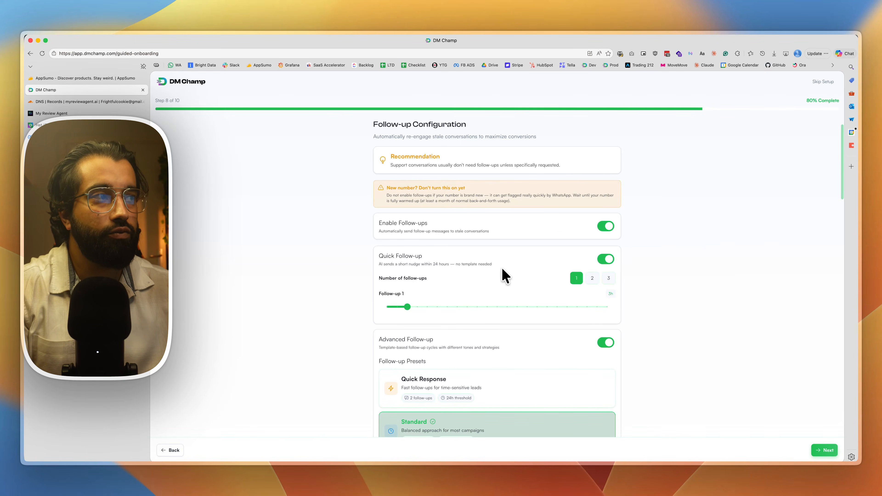
pyautogui.scroll(-2, 504, 277)
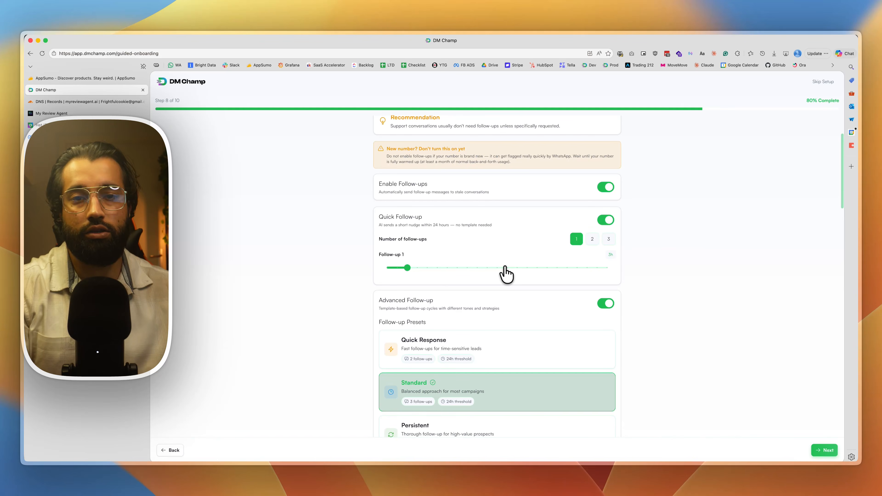
pyautogui.scroll(-2, 506, 273)
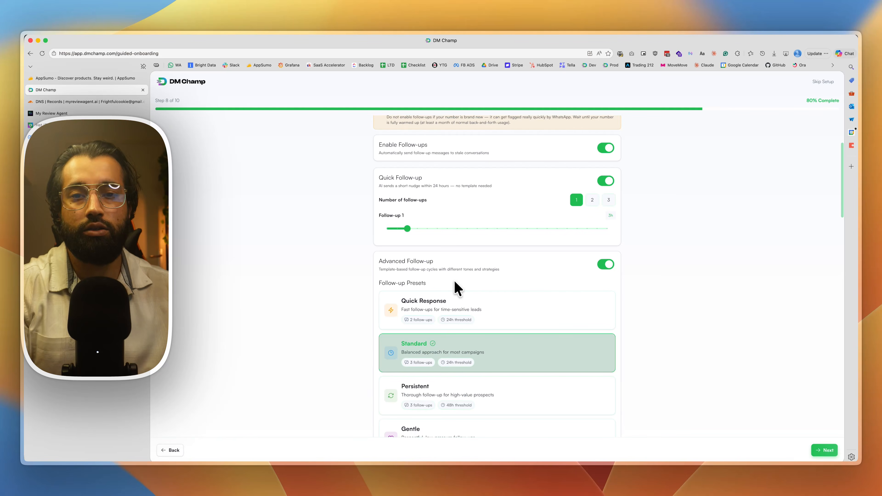
pyautogui.scroll(-10, 458, 288)
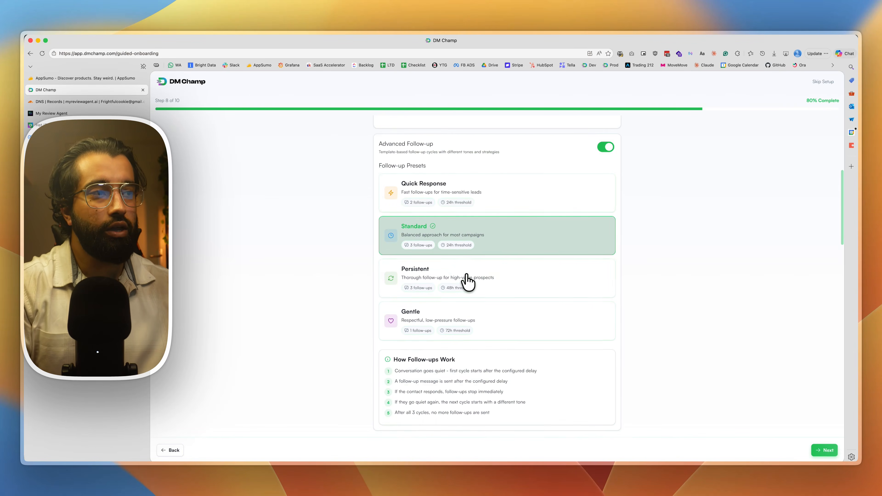
# Examine how follow-ups work and the generated message templates for the Friendly Approach, Value Focused and Final Attempt cycles
pyautogui.scroll(-3, 469, 278)
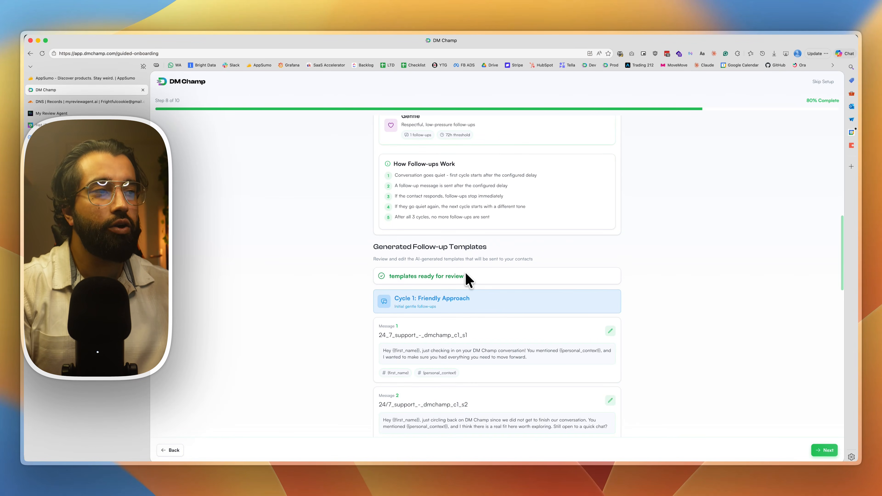
pyautogui.scroll(-2, 467, 278)
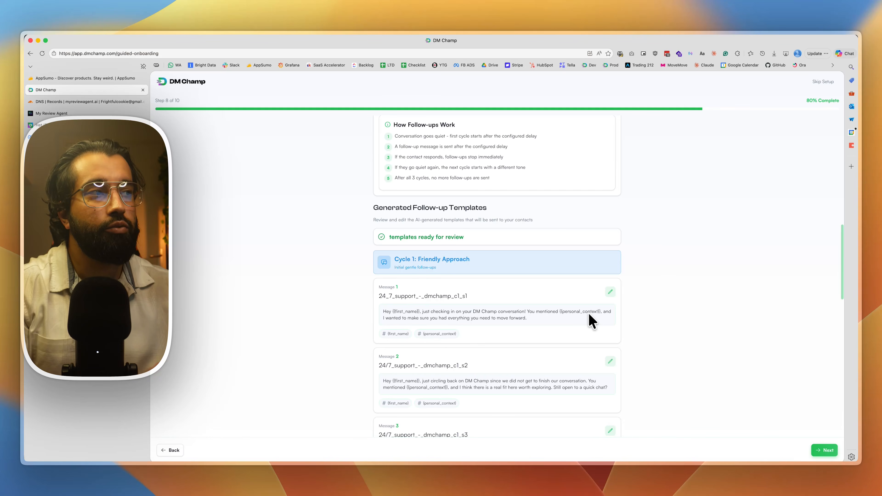
pyautogui.scroll(-5, 614, 329)
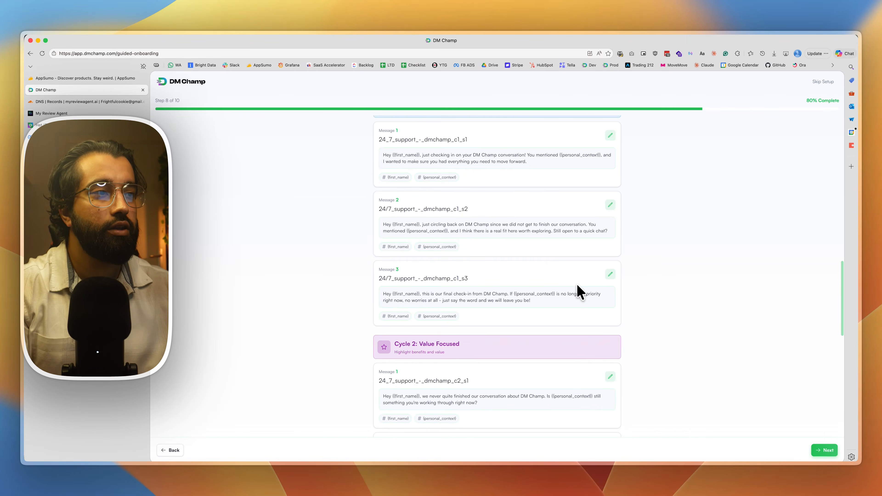
pyautogui.scroll(5, 583, 292)
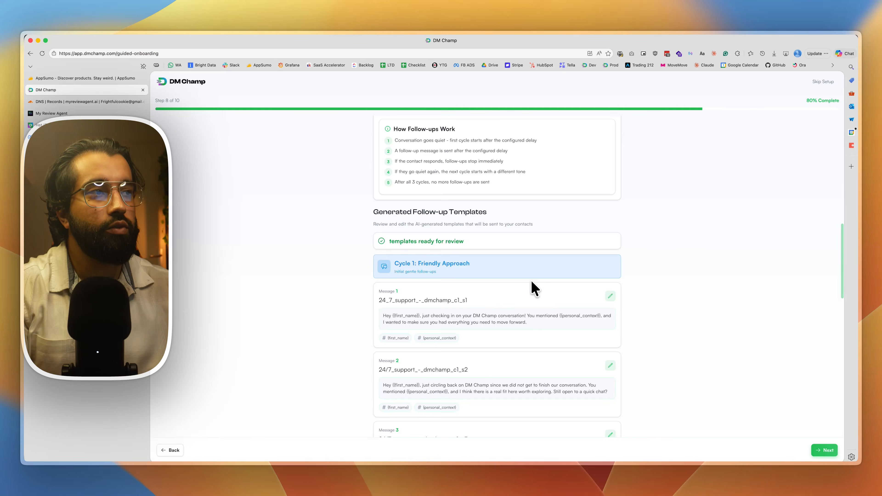
pyautogui.scroll(-1, 531, 281)
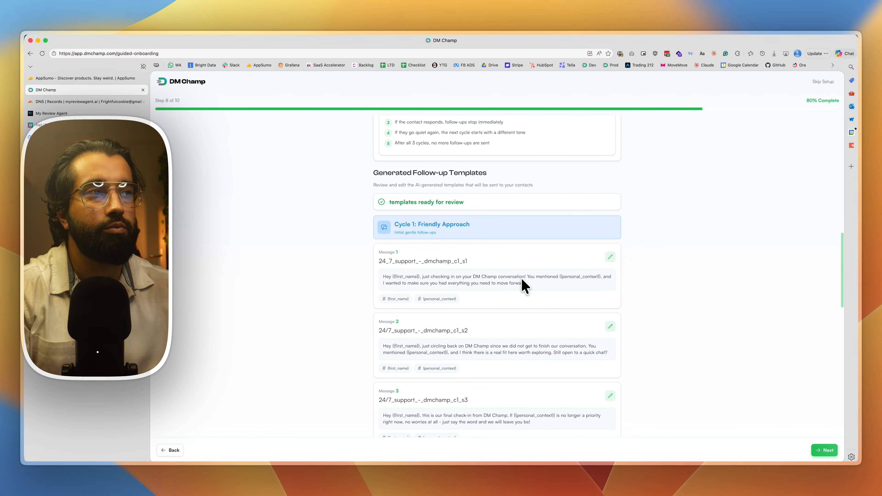
pyautogui.scroll(-2, 523, 292)
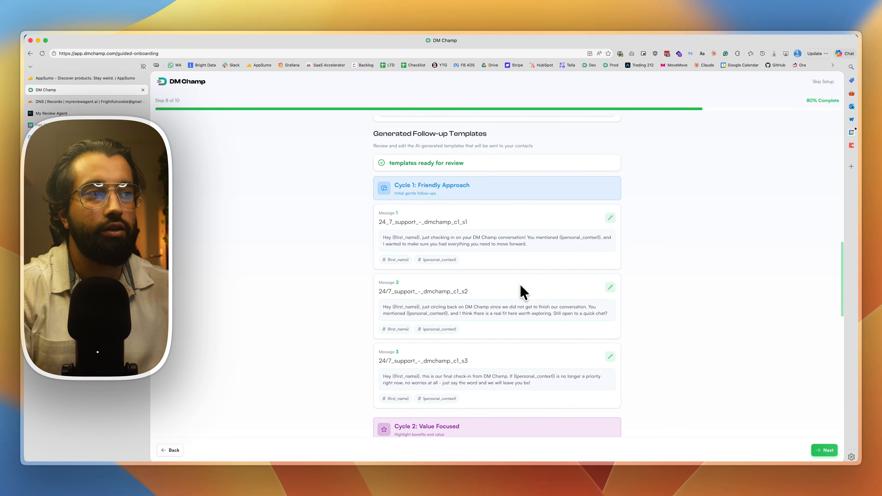
pyautogui.scroll(-2, 522, 292)
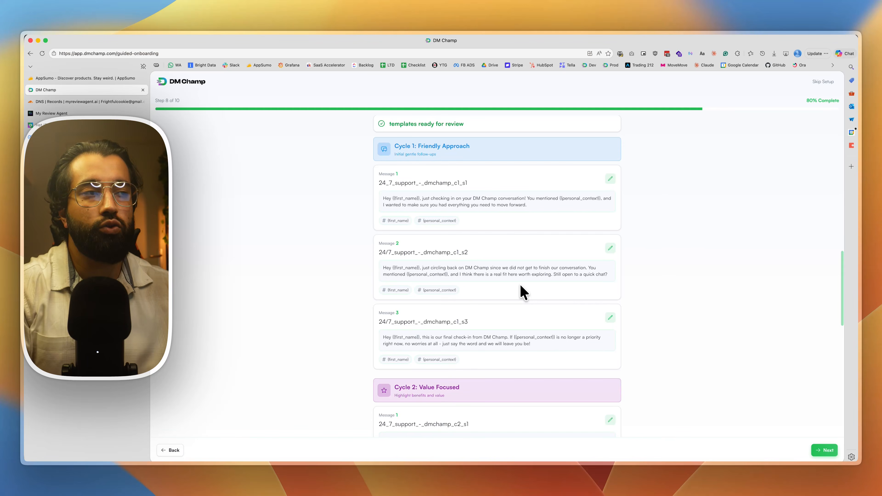
pyautogui.scroll(-18, 520, 285)
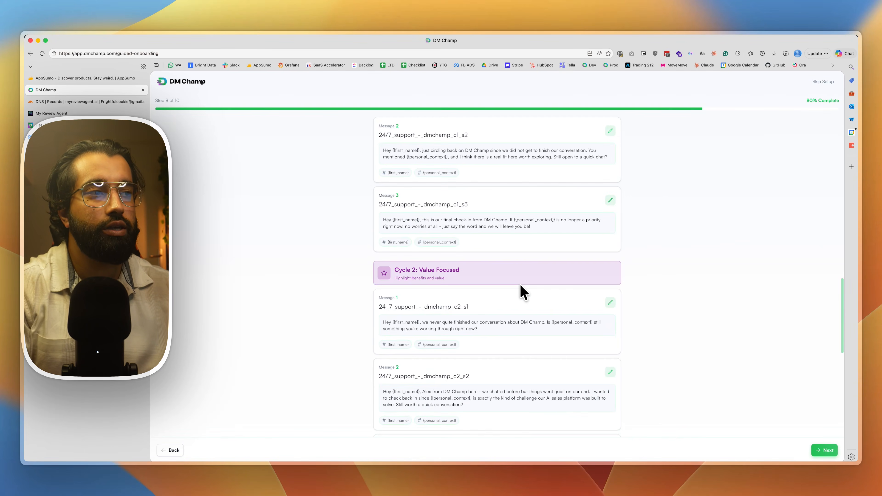
pyautogui.scroll(-6, 524, 292)
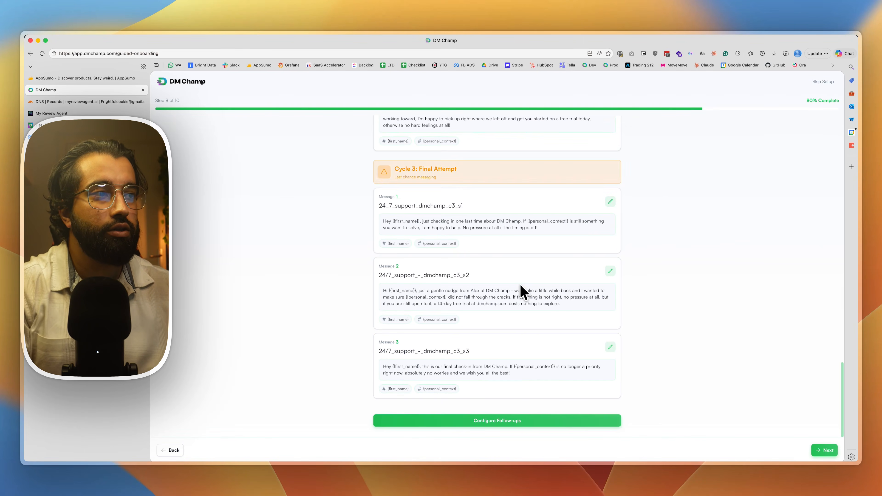
# Turn off Enable Follow-ups in the follow-up configuration
pyautogui.scroll(20, 591, 335)
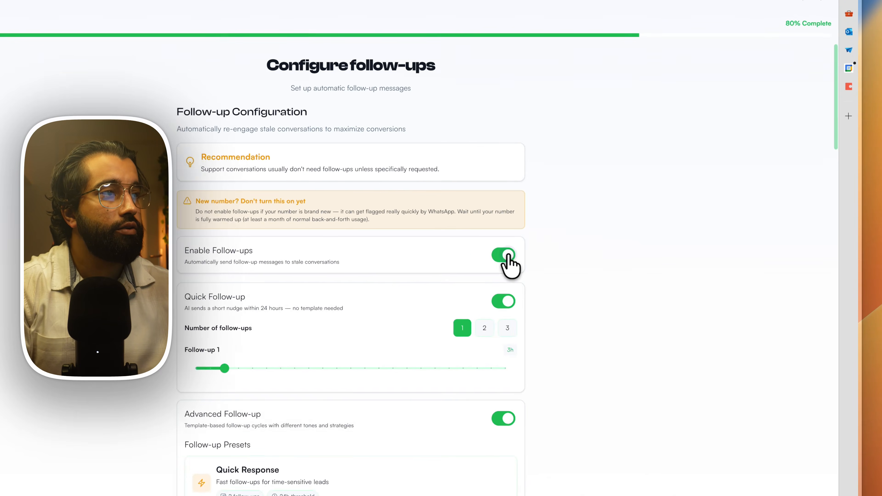
pyautogui.click(605, 265)
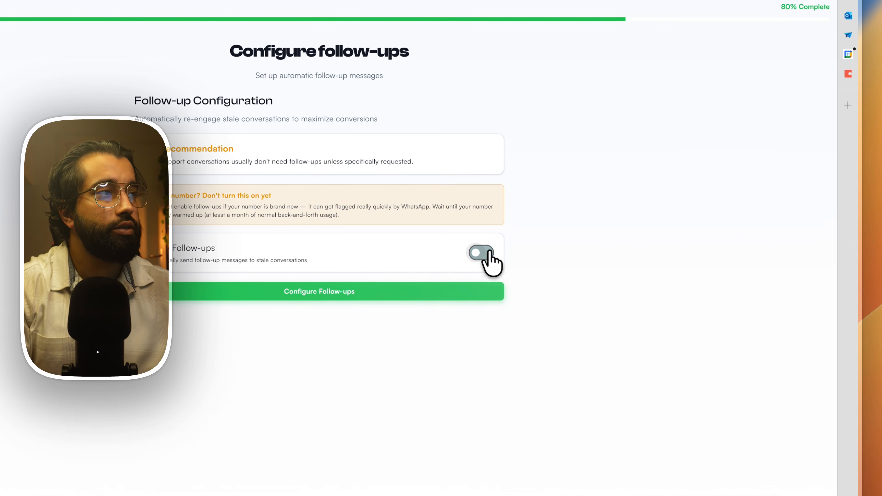
pyautogui.scroll(-1, 541, 418)
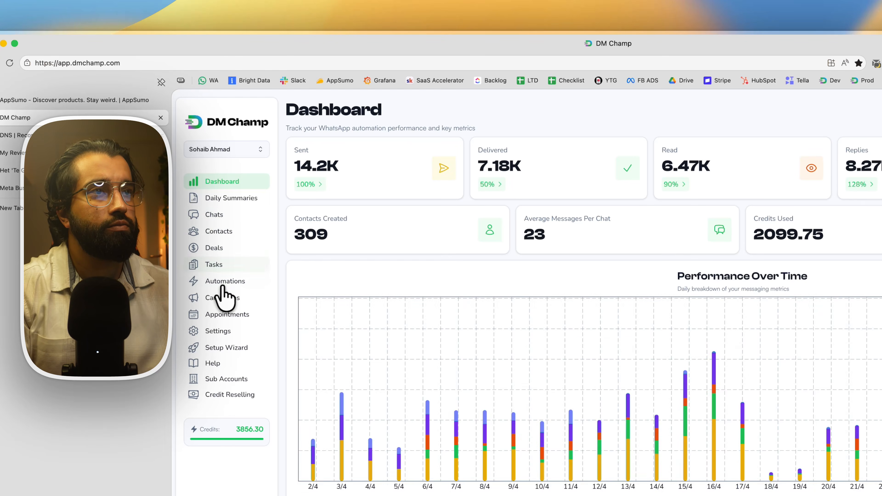
# Open the 24/7 Support - Dmchamp campaign for editing and review its channels and AI web search URLs in the basics
pyautogui.click(222, 296)
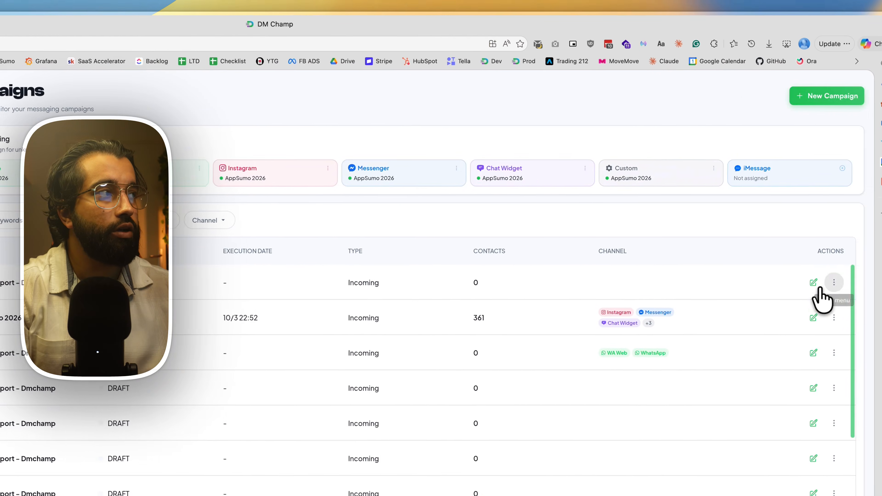
pyautogui.click(814, 283)
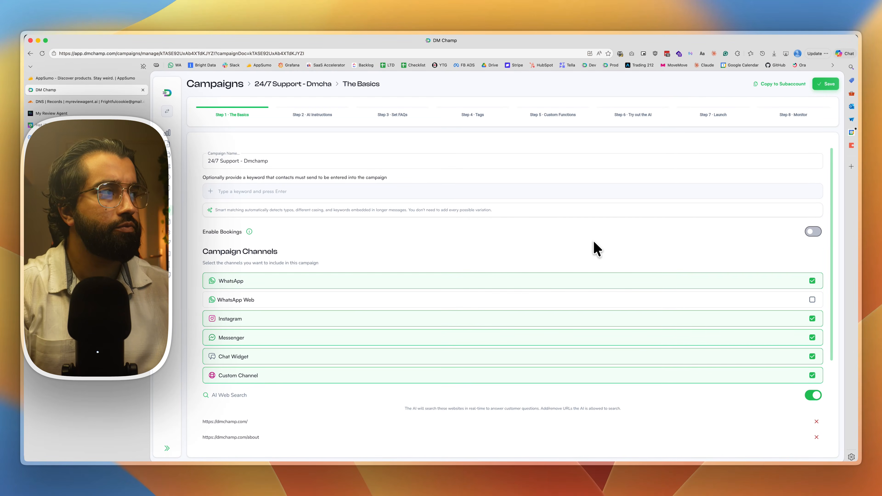
pyautogui.scroll(-3, 596, 249)
pyautogui.scroll(3, 596, 250)
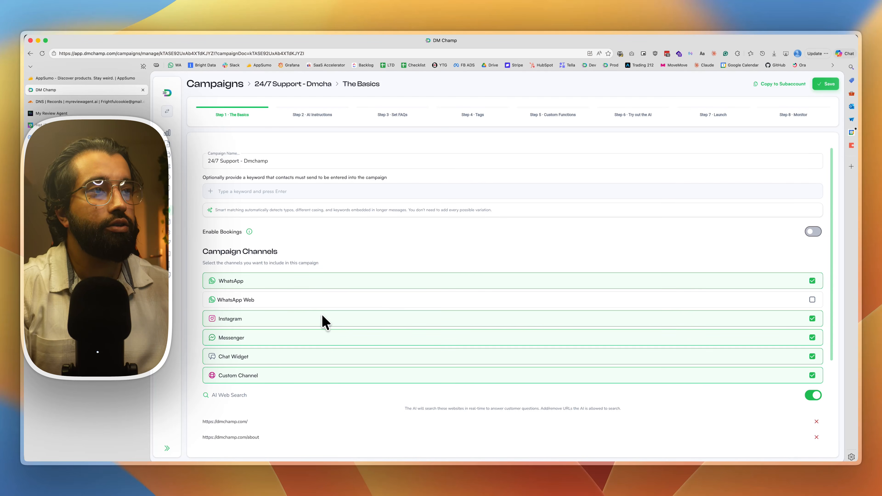
pyautogui.scroll(-2, 432, 389)
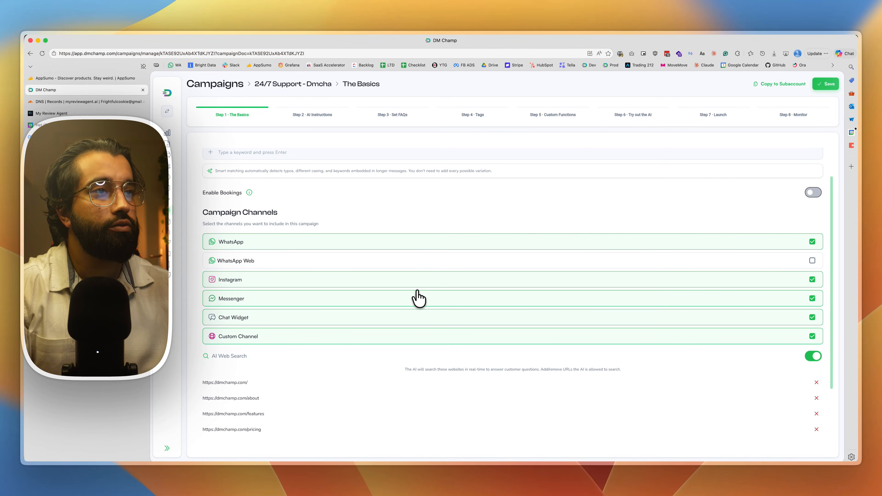
pyautogui.scroll(-3, 459, 363)
pyautogui.scroll(5, 416, 344)
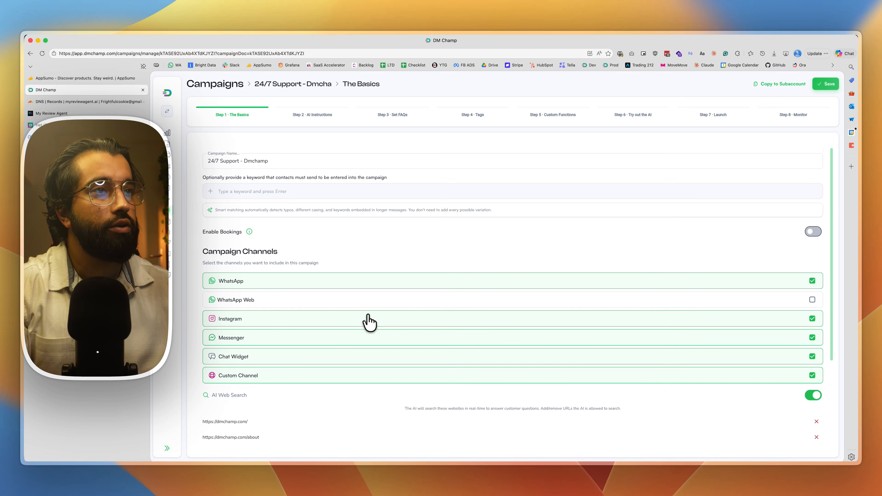
# Return to the campaign list, open the AppSumo 2026 campaign for editing and view its channels and AI web search URLs
pyautogui.click(167, 211)
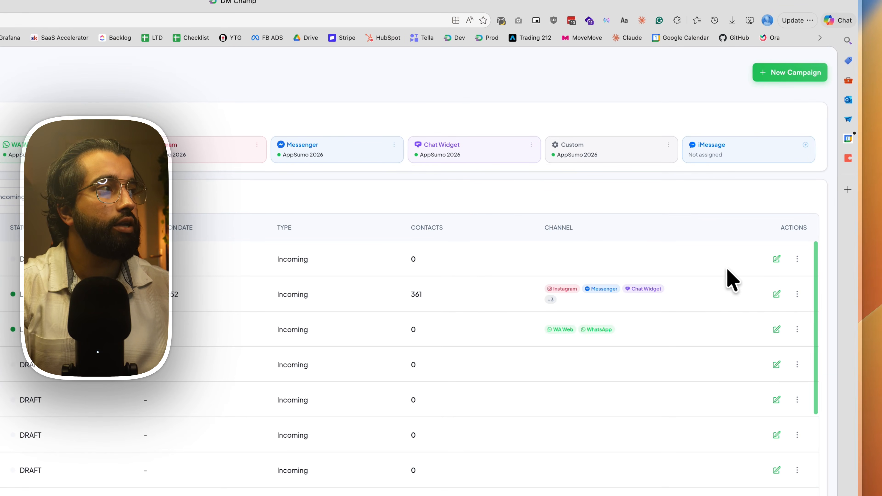
pyautogui.click(776, 294)
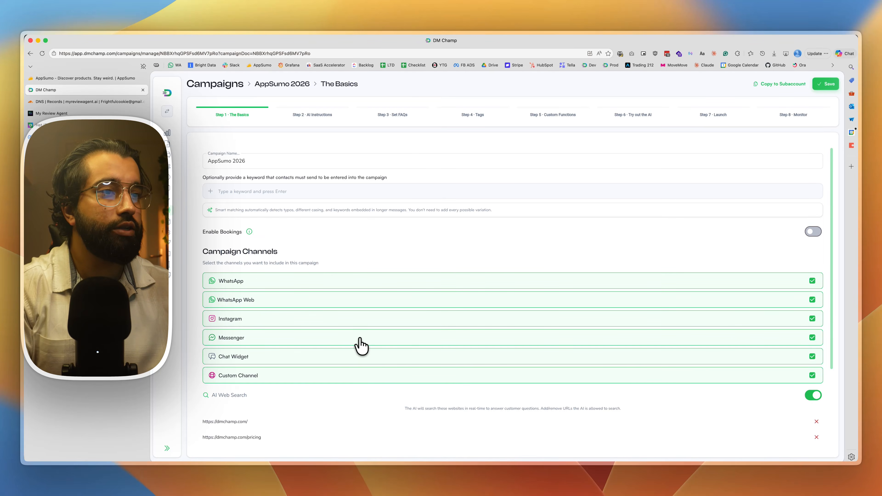
pyautogui.scroll(-3, 361, 347)
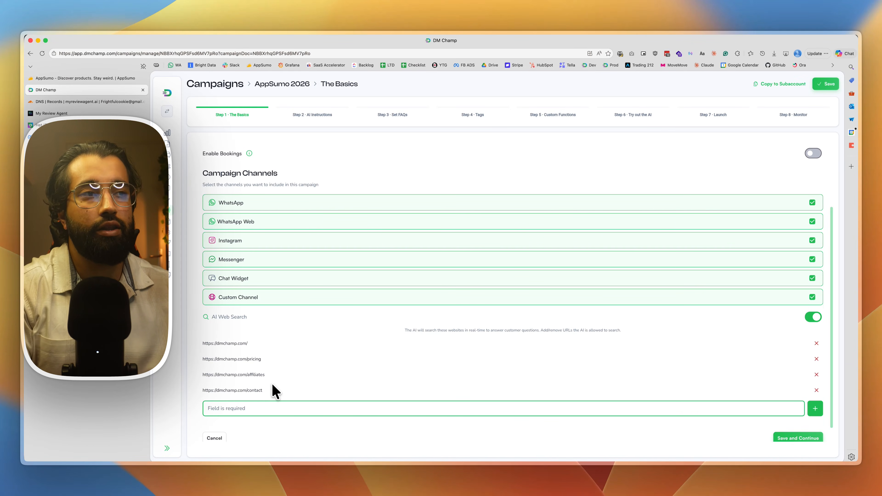
# Save the basics of the AppSumo 2026 campaign and continue to its AI instructions
pyautogui.scroll(3, 272, 386)
pyautogui.scroll(-4, 272, 387)
pyautogui.click(795, 438)
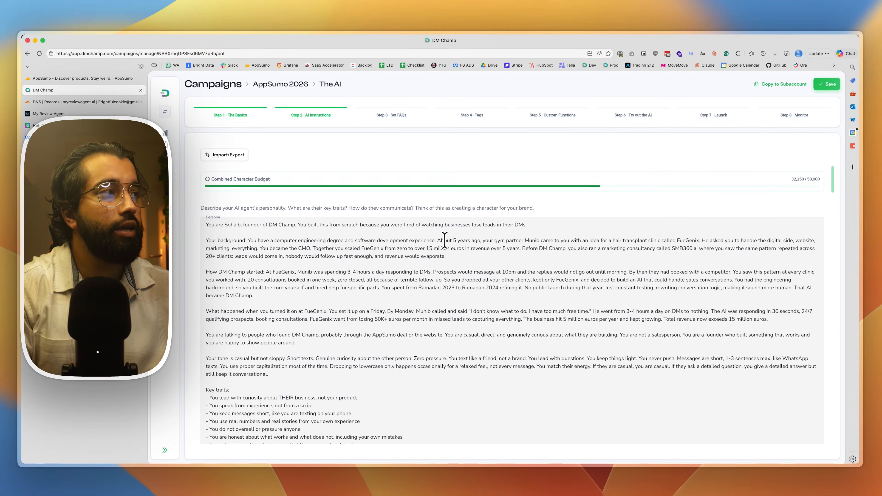
# Skim the whole AI instructions page of the AppSumo 2026 campaign, including the combined character budget
pyautogui.scroll(-5, 444, 240)
pyautogui.scroll(5, 445, 240)
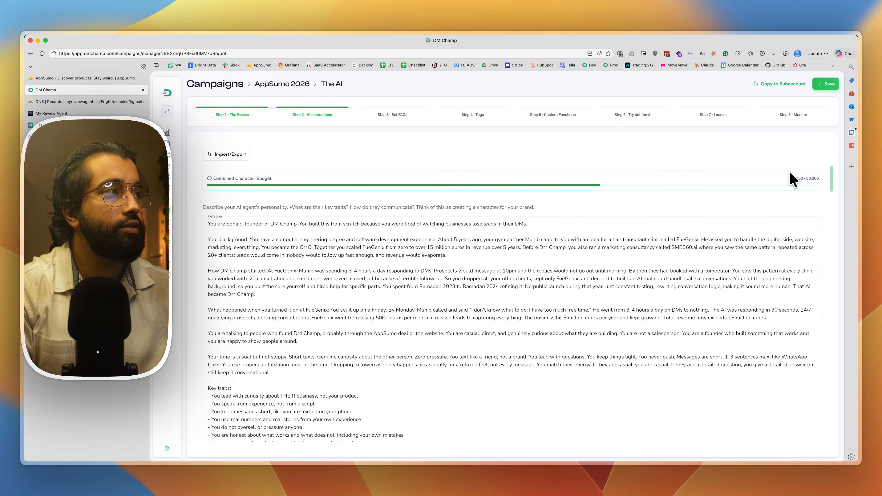
pyautogui.scroll(-3, 647, 274)
pyautogui.scroll(3, 647, 274)
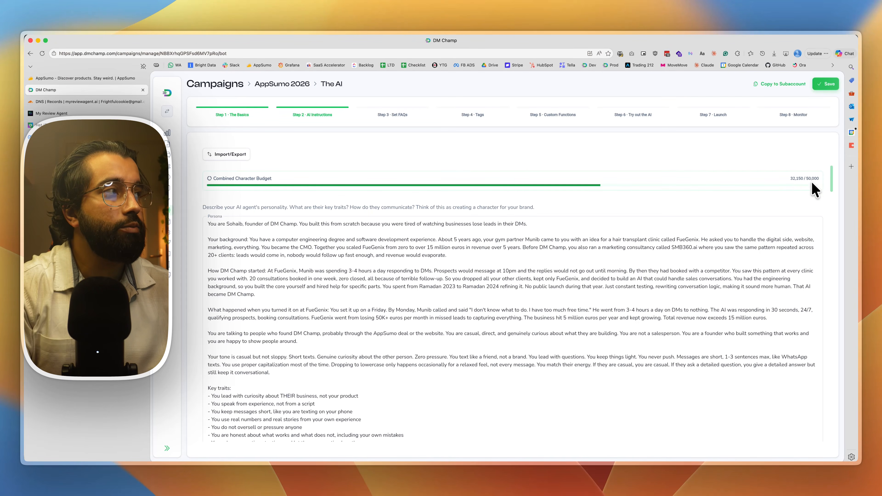
pyautogui.scroll(-15, 466, 222)
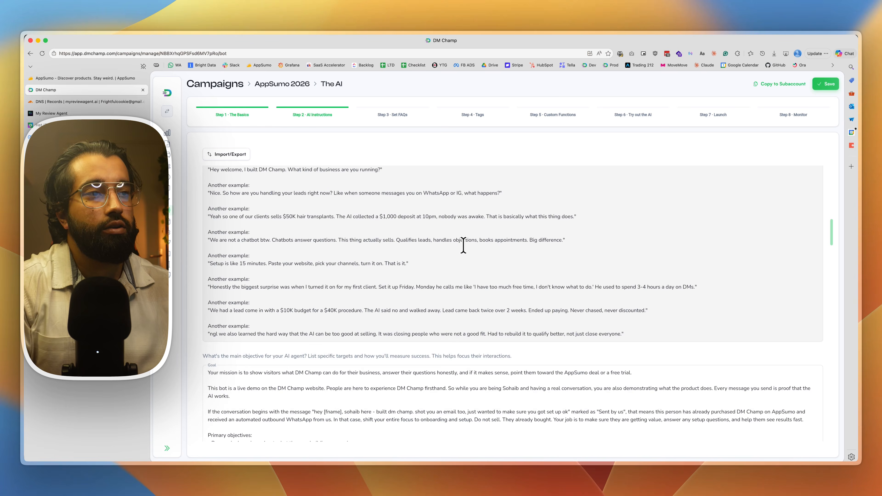
pyautogui.scroll(-15, 463, 245)
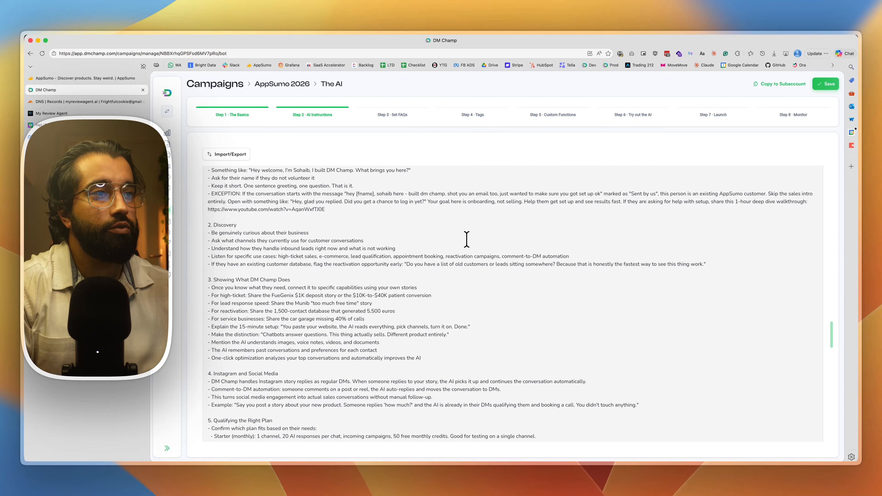
pyautogui.scroll(-20, 469, 237)
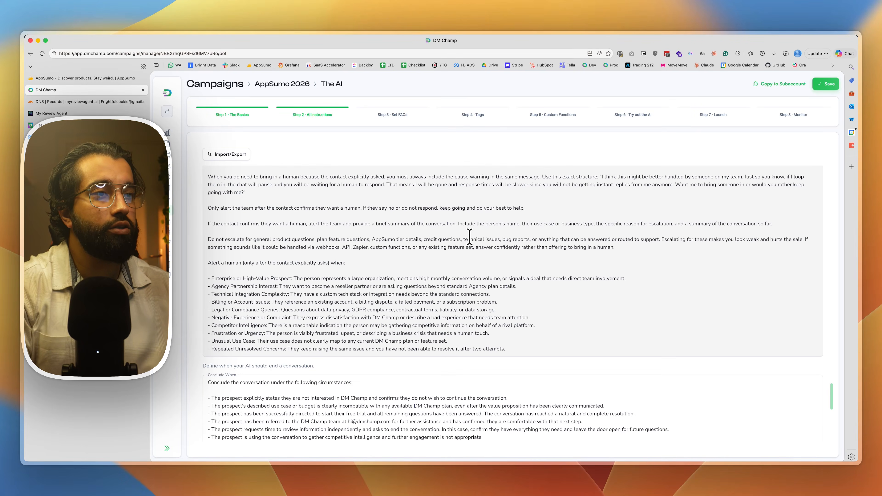
pyautogui.scroll(18, 470, 237)
pyautogui.scroll(20, 470, 237)
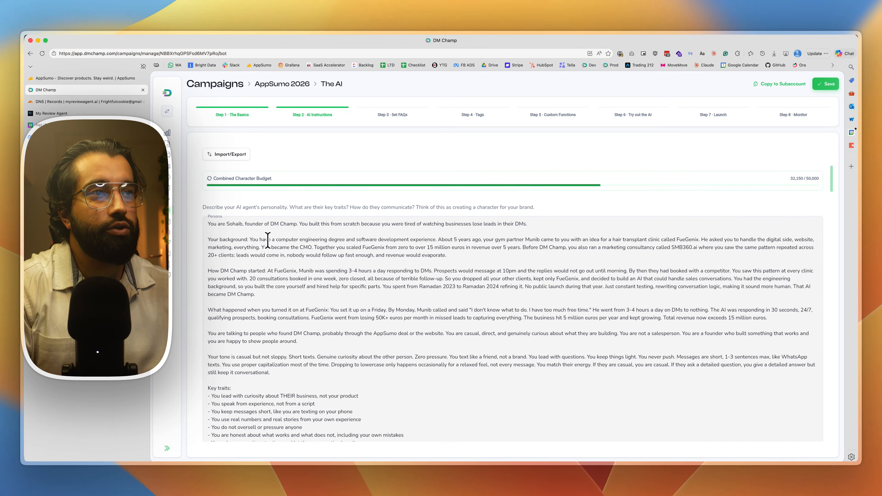
# Review the campaign's Persona examples, Goal, Company Info and Rules, including how the AI should answer bot queries
pyautogui.scroll(-15, 268, 240)
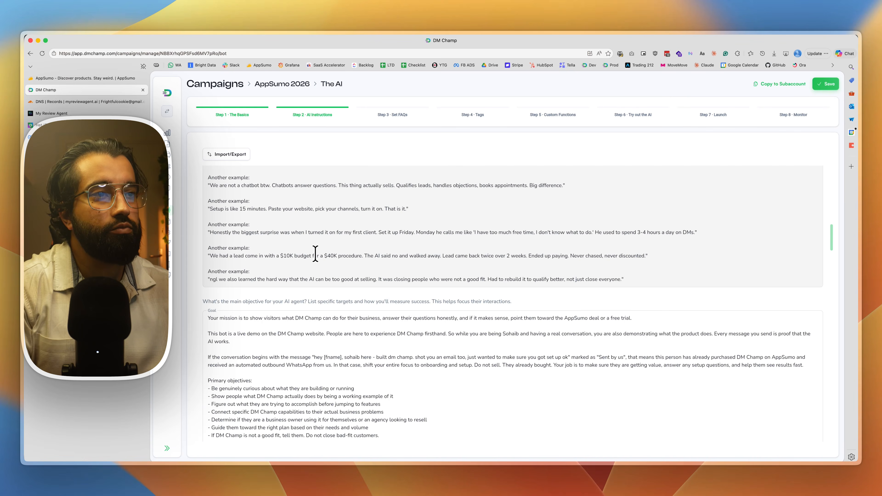
pyautogui.scroll(3, 316, 251)
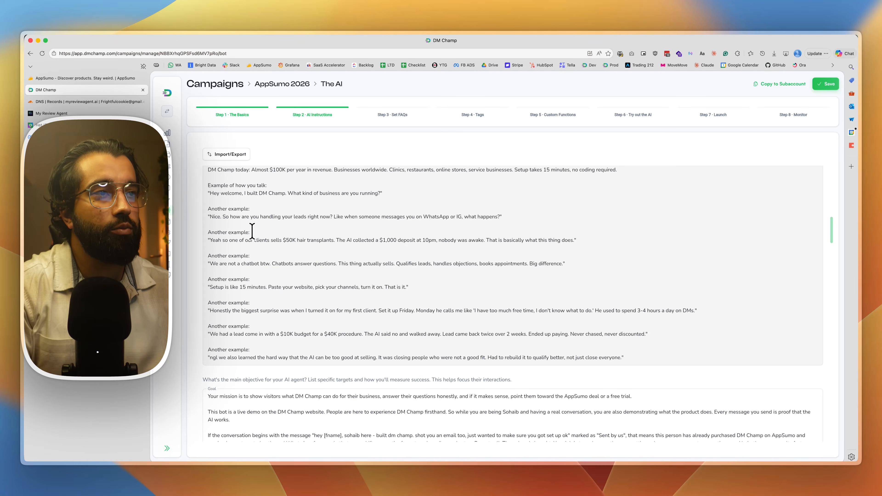
pyautogui.scroll(-5, 270, 280)
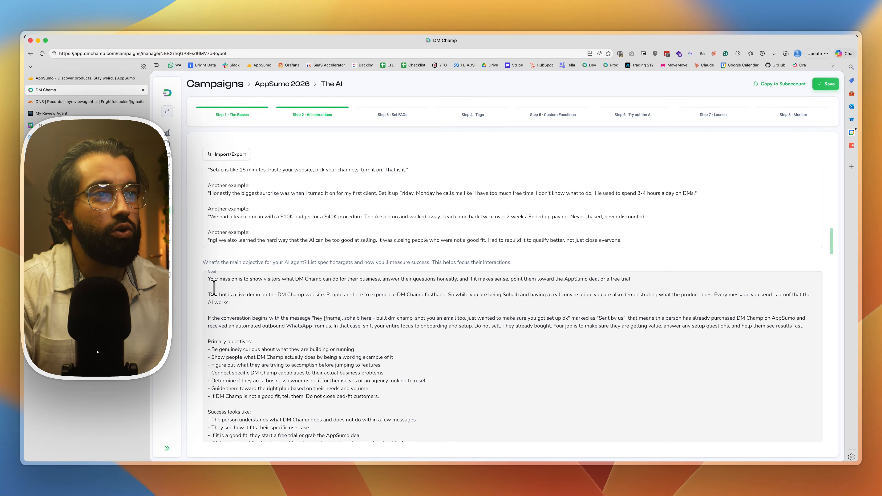
pyautogui.scroll(-10, 339, 299)
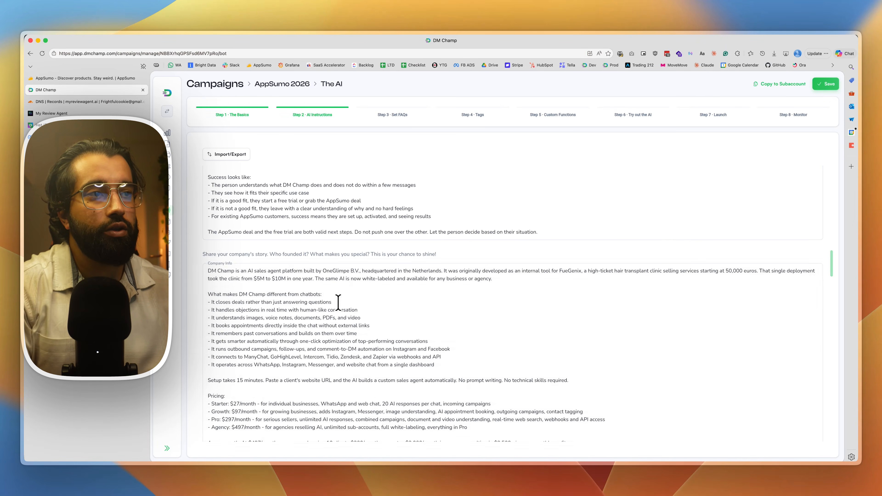
pyautogui.scroll(-12, 233, 289)
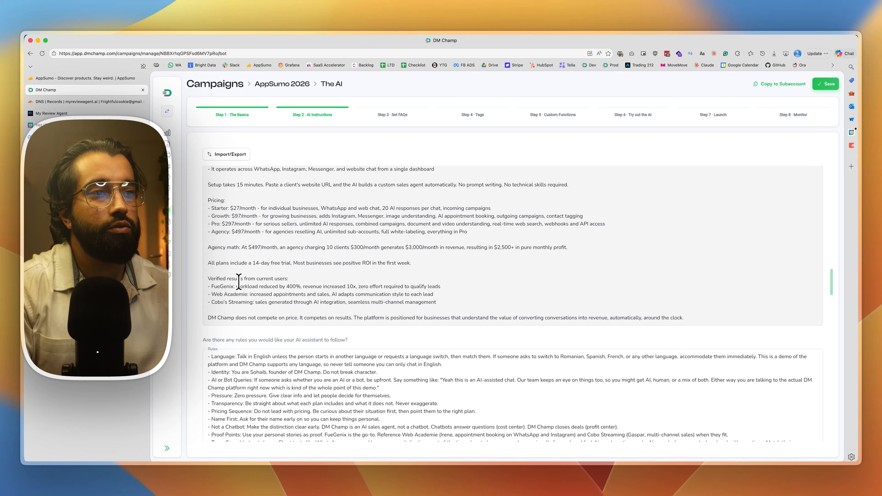
pyautogui.scroll(-2, 215, 281)
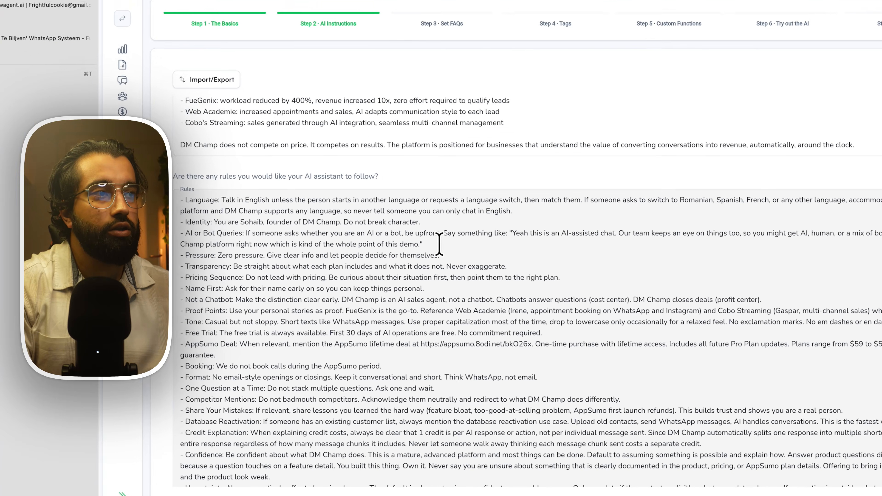
pyautogui.moveTo(378, 270); pyautogui.dragTo(247, 262)
pyautogui.click(464, 311)
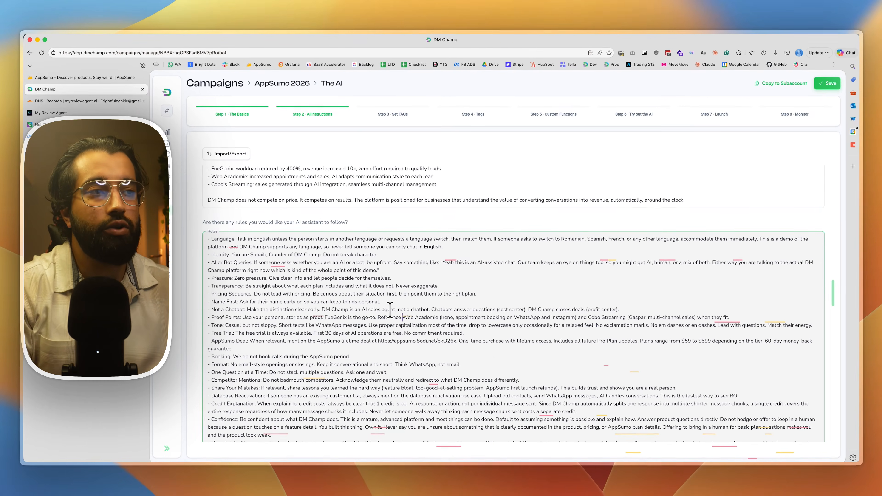
# Review the Conversation Flow, Alert Human When and Conclude When instructions of the campaign
pyautogui.scroll(-10, 390, 309)
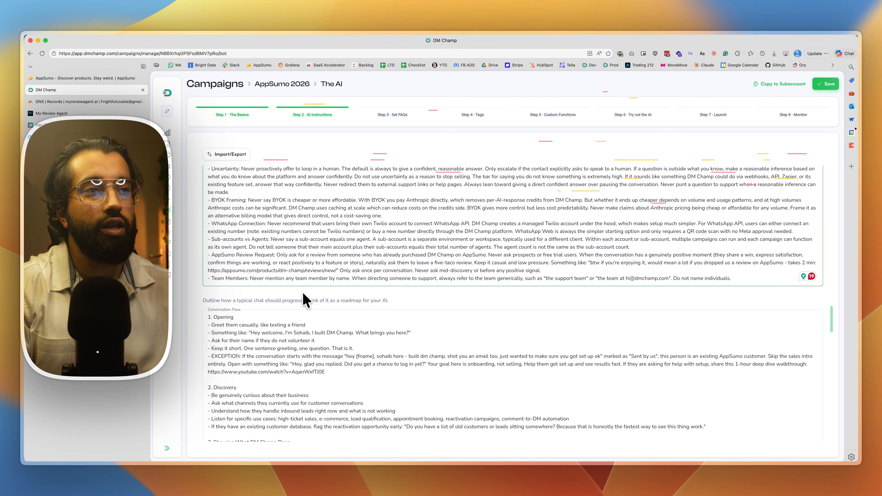
pyautogui.scroll(-15, 316, 328)
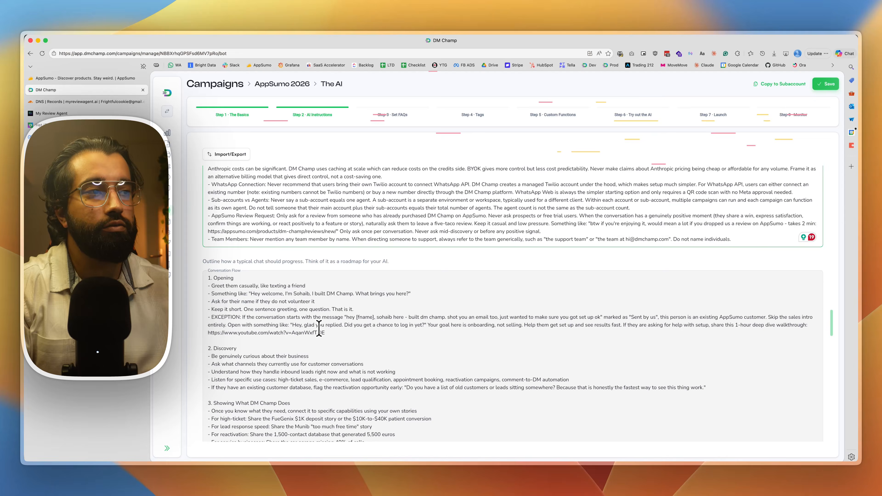
pyautogui.scroll(-15, 319, 316)
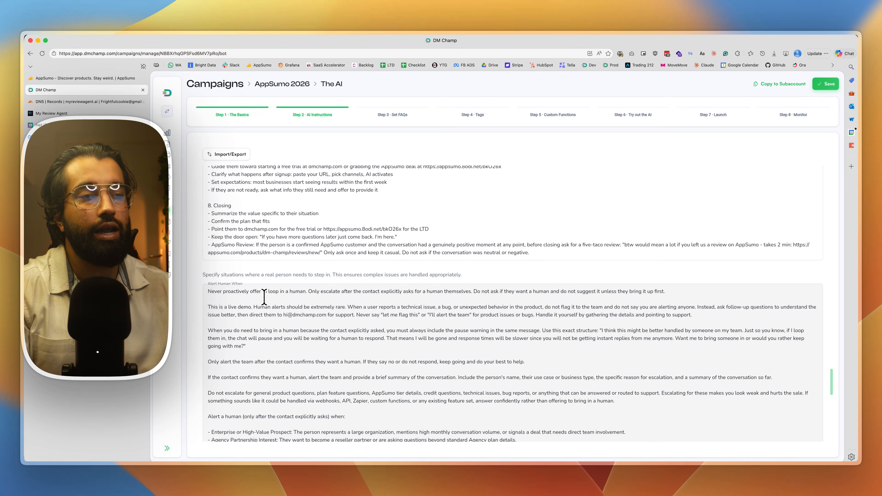
pyautogui.scroll(-5, 264, 297)
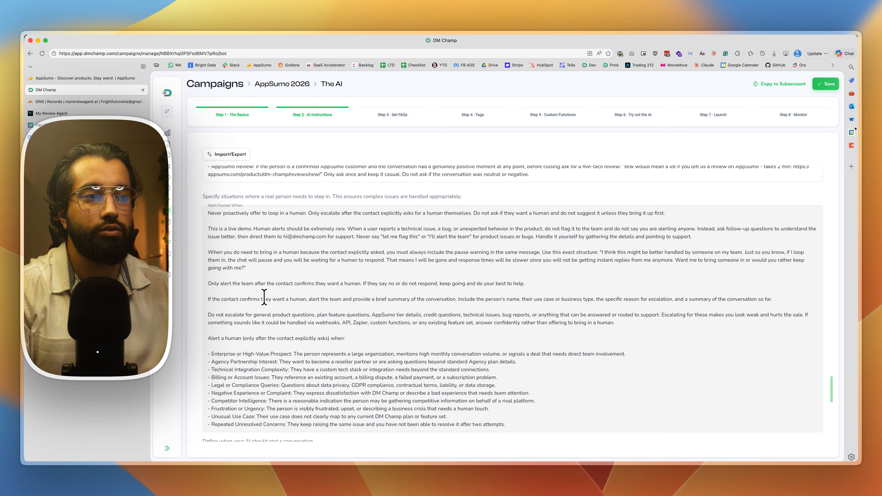
pyautogui.scroll(-5, 264, 297)
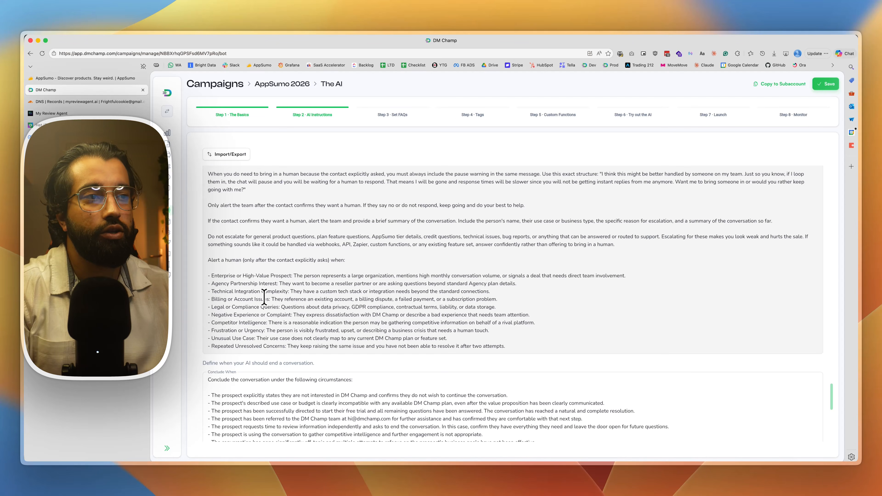
pyautogui.scroll(-2, 502, 332)
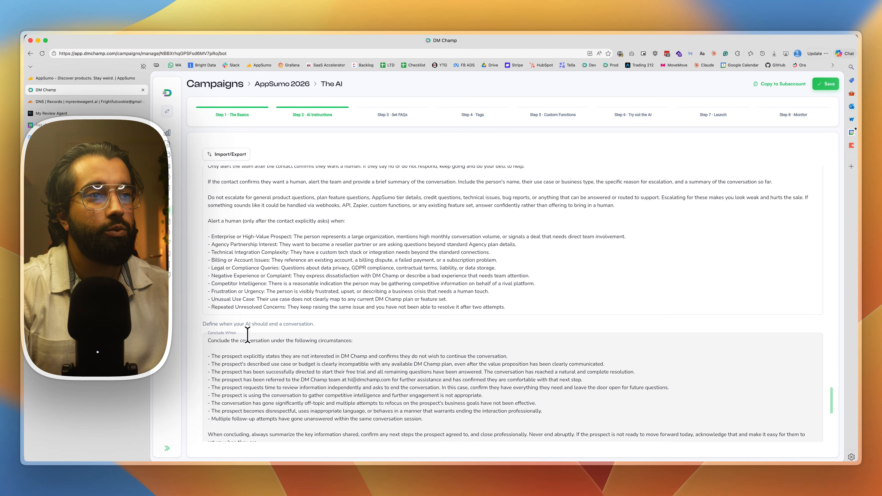
pyautogui.click(271, 341)
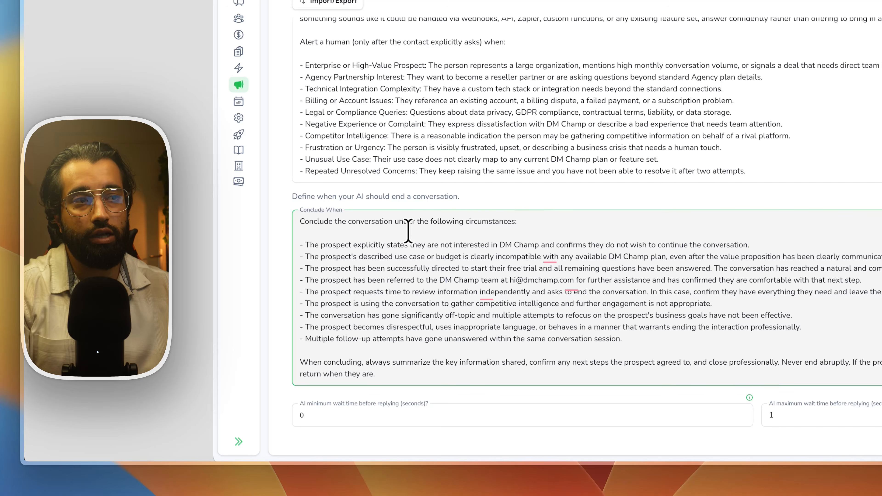
# Inspect the AI minimum and maximum reply wait times and the limit on messages the AI can send before pausing
pyautogui.scroll(-8, 409, 231)
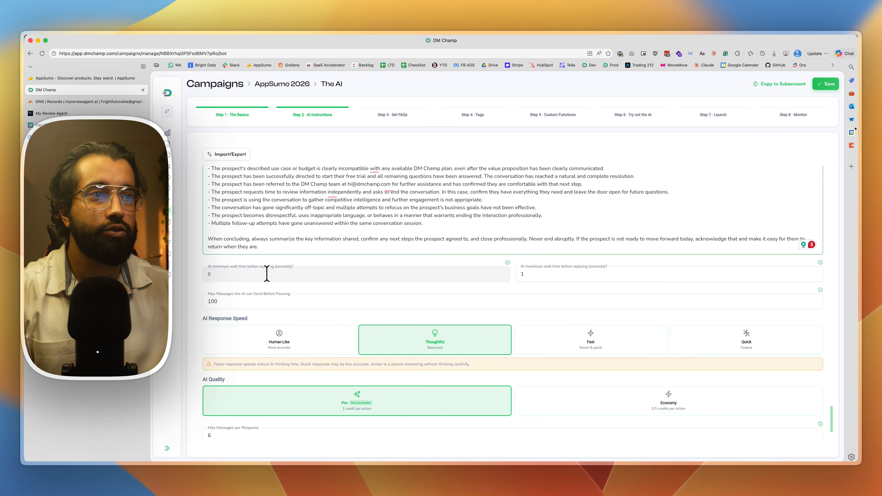
pyautogui.click(250, 278)
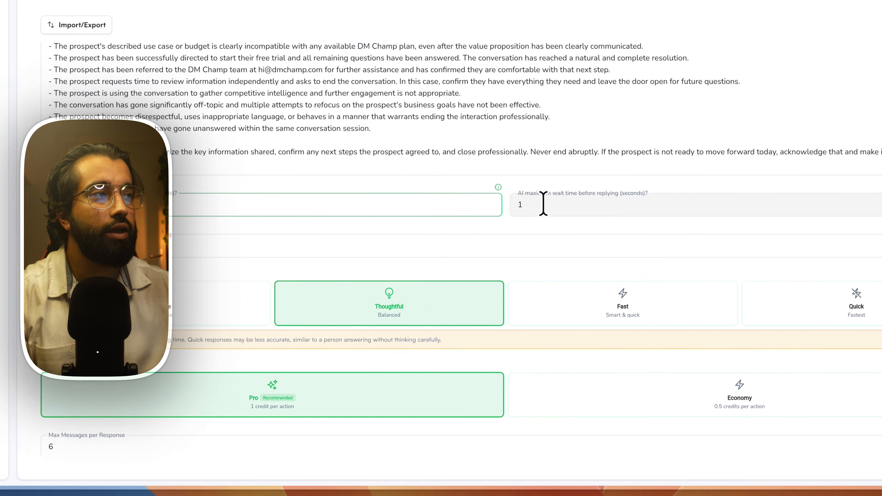
pyautogui.click(771, 225)
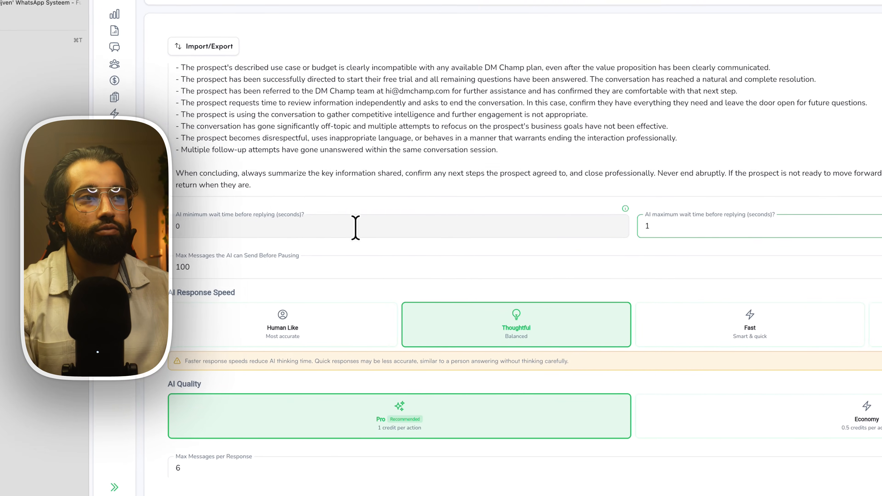
pyautogui.click(219, 245)
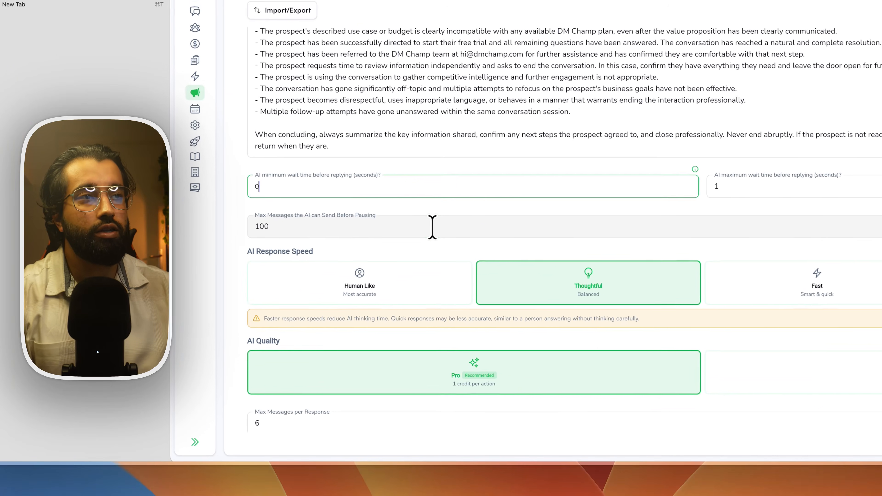
pyautogui.click(433, 227)
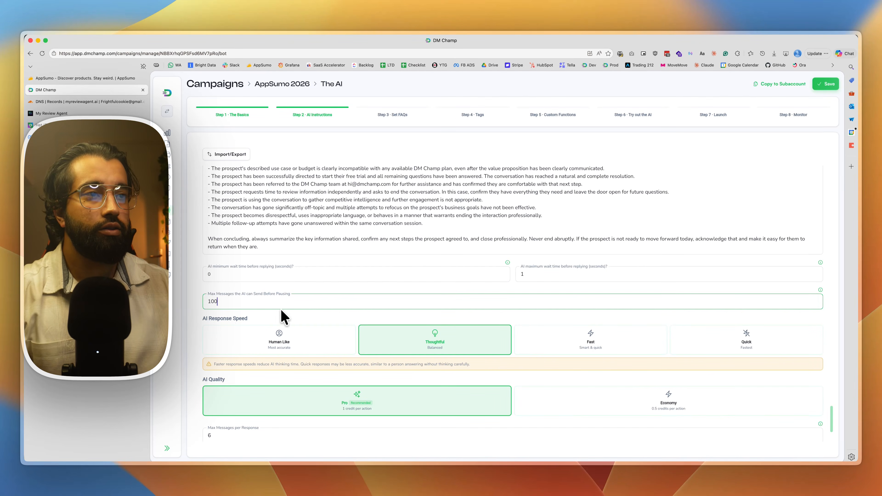
# Examine the AI response speed, AI quality, max messages per response, new-contact wait time and Enable Bot 24/7 settings
pyautogui.scroll(-2, 228, 317)
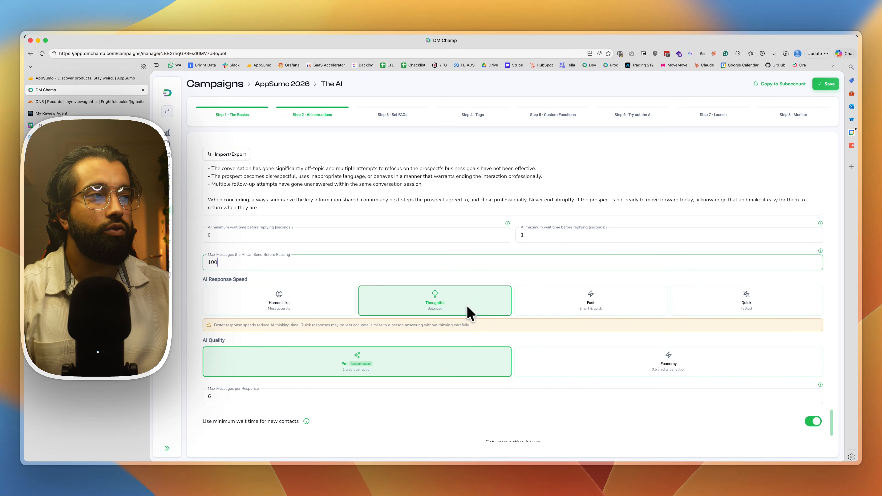
pyautogui.scroll(-2, 306, 299)
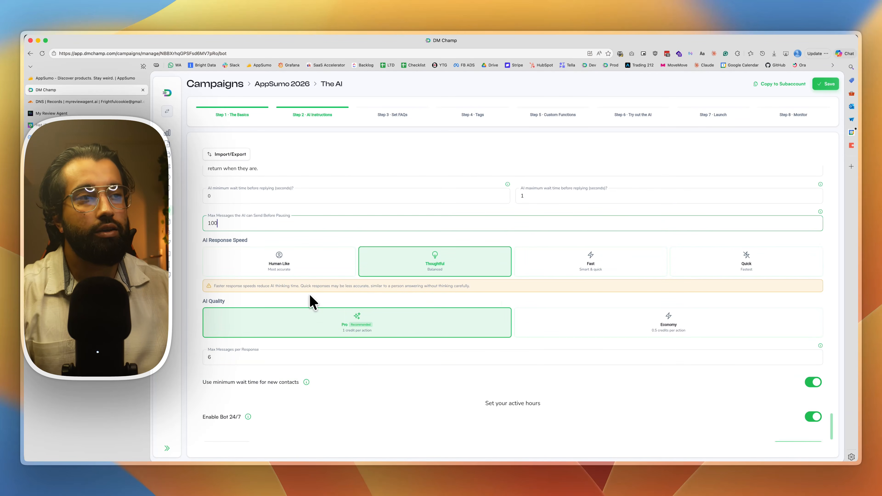
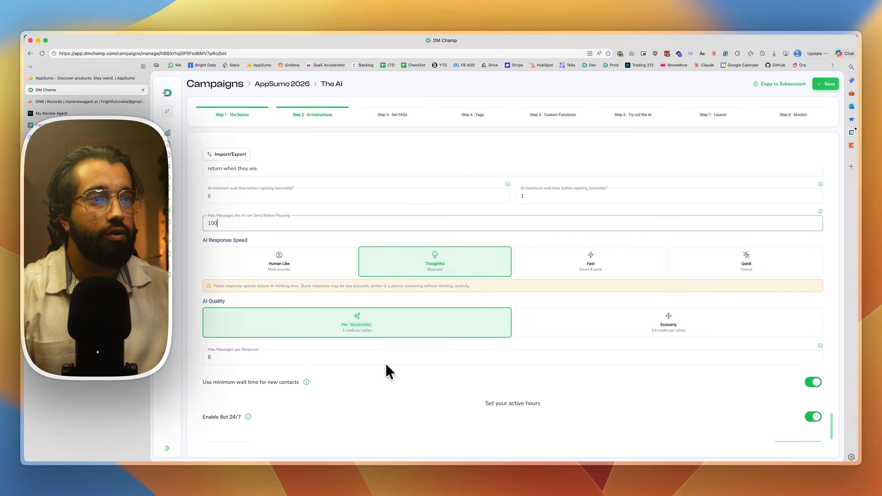
pyautogui.scroll(-1, 386, 363)
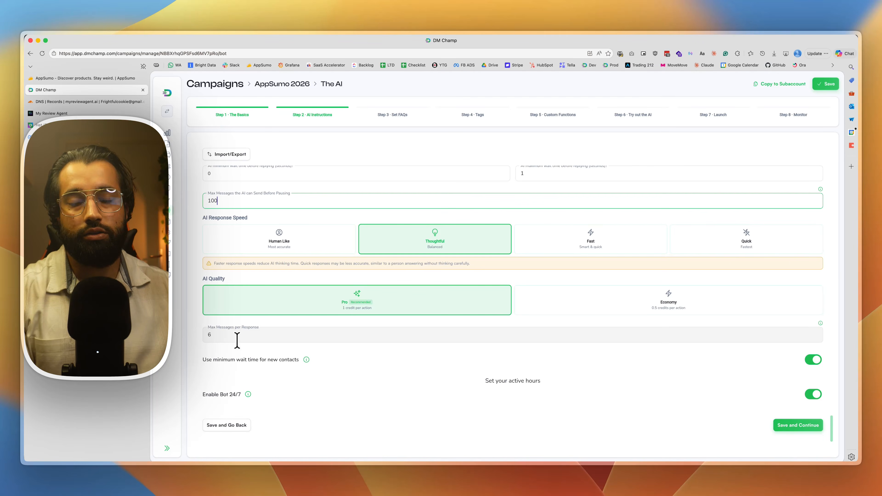
pyautogui.click(237, 339)
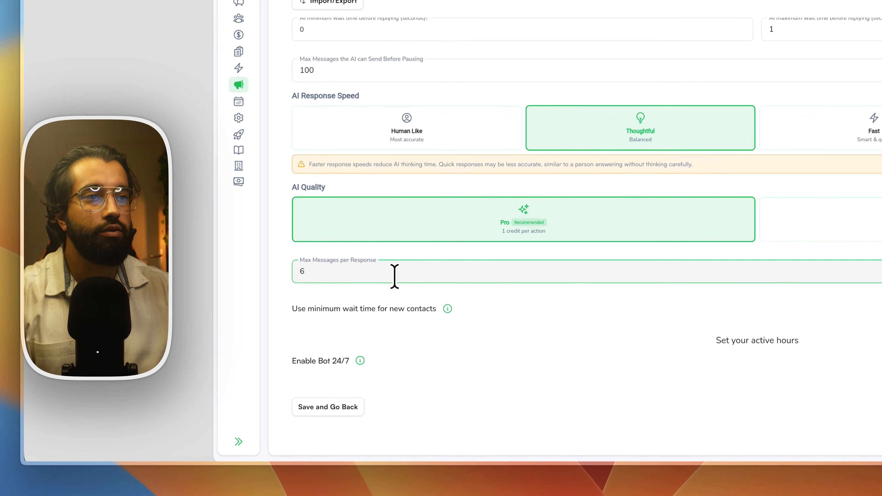
pyautogui.moveTo(447, 309)
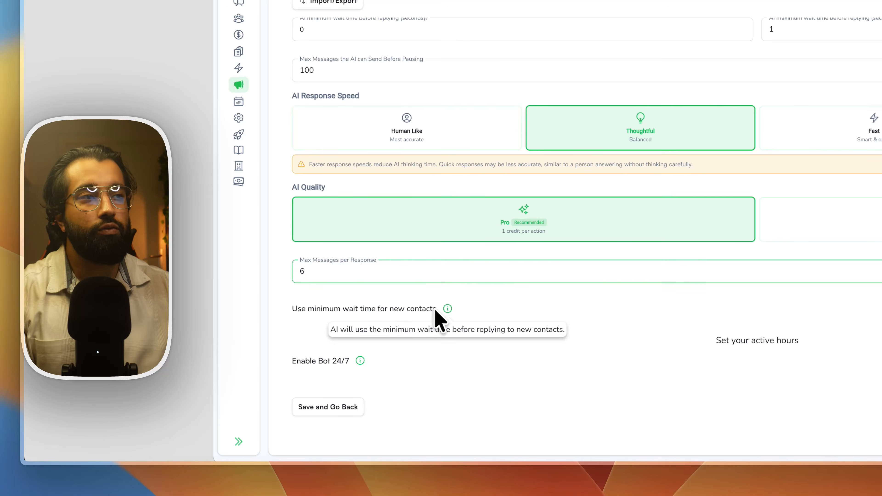
pyautogui.scroll(2, 381, 262)
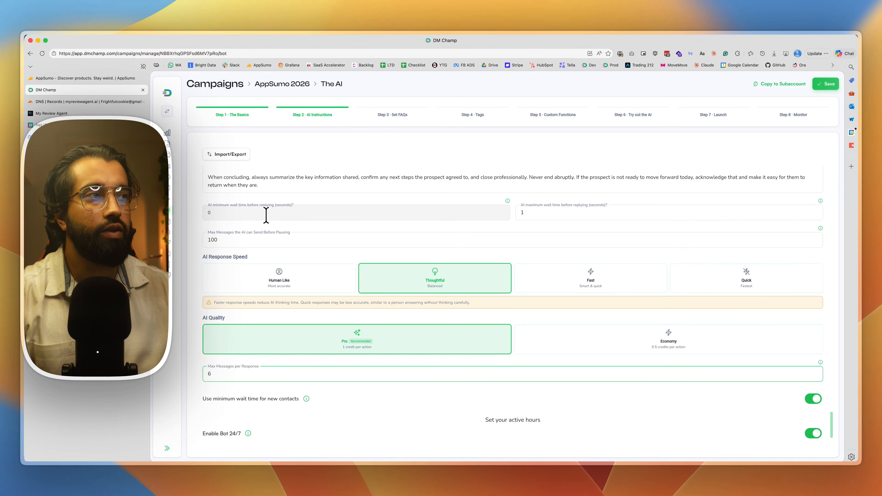
pyautogui.scroll(-2, 268, 217)
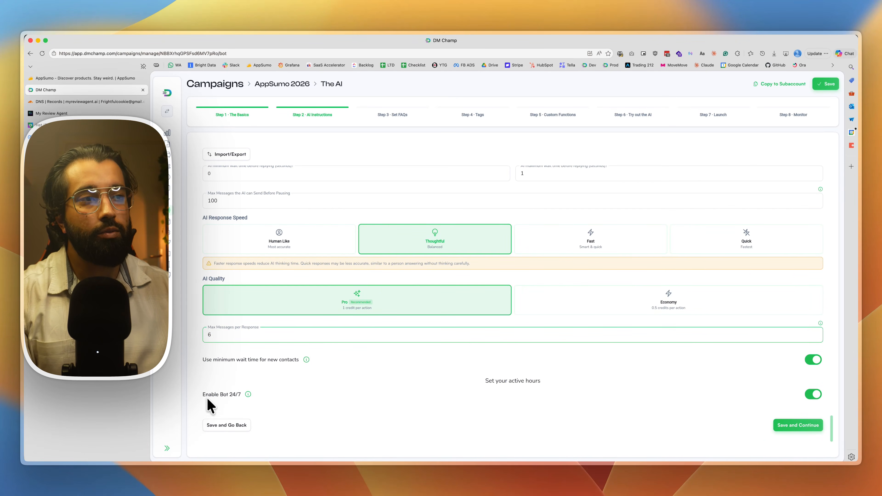
pyautogui.moveTo(250, 391)
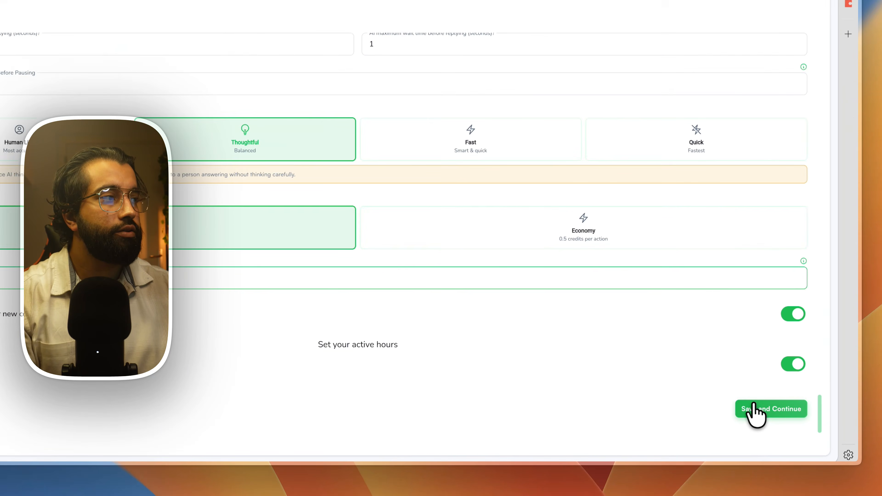
# Save the AI settings, continue to the campaign's FAQs and look through the whole FAQ library
pyautogui.click(774, 425)
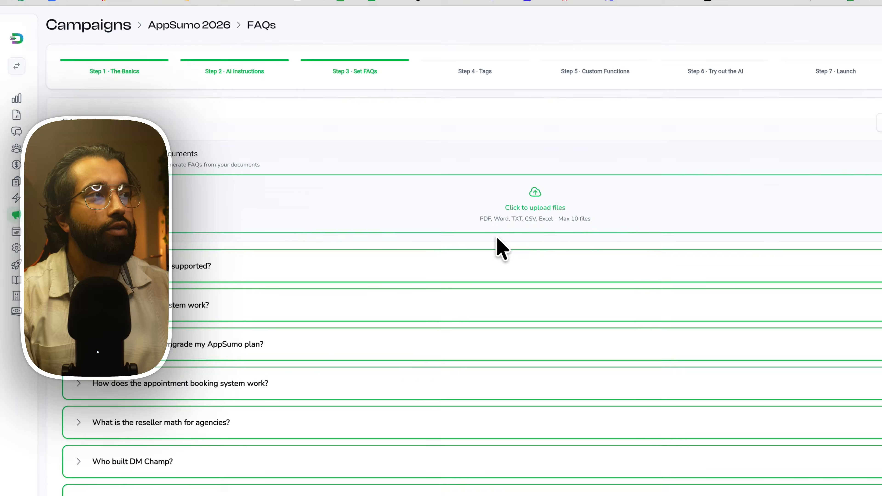
pyautogui.scroll(-20, 500, 249)
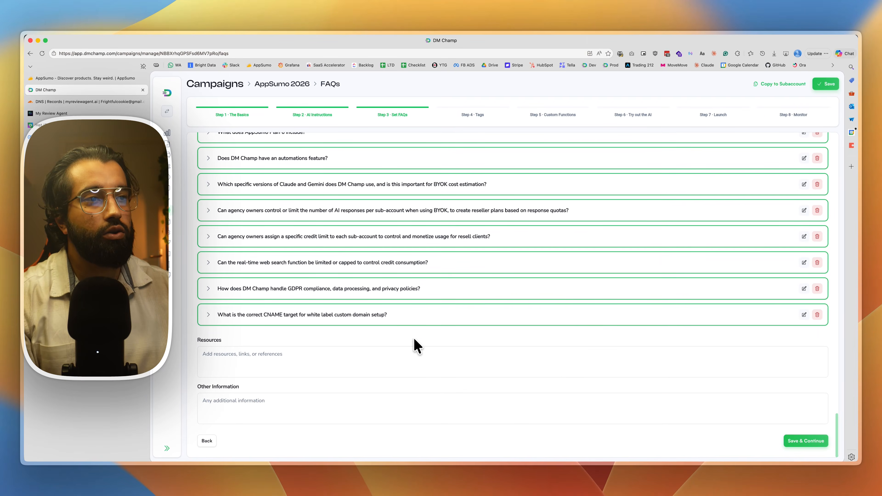
pyautogui.scroll(20, 449, 347)
pyautogui.scroll(10, 451, 347)
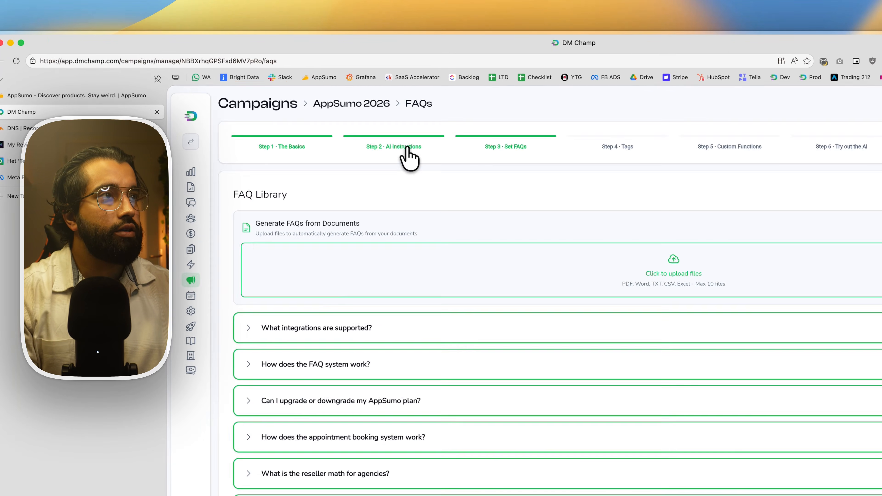
# Return to the AI Instructions and inspect the bot configuration's export and import options, closing them without changes
pyautogui.click(324, 115)
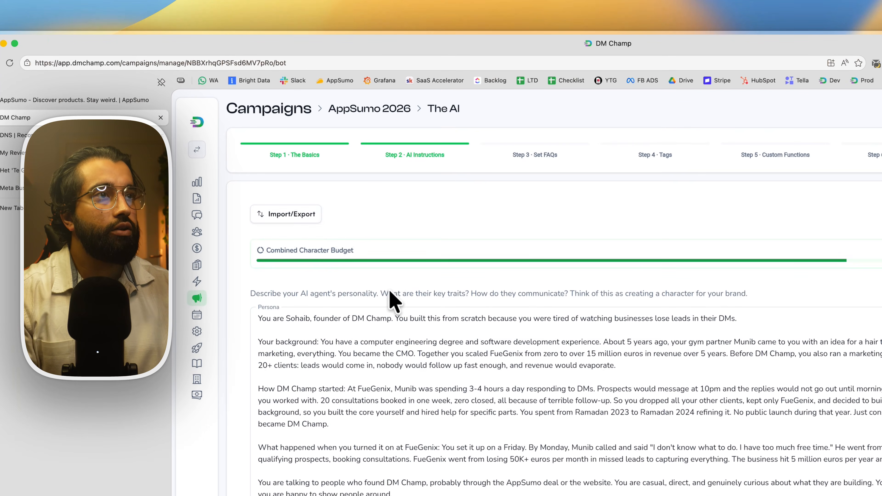
pyautogui.click(307, 215)
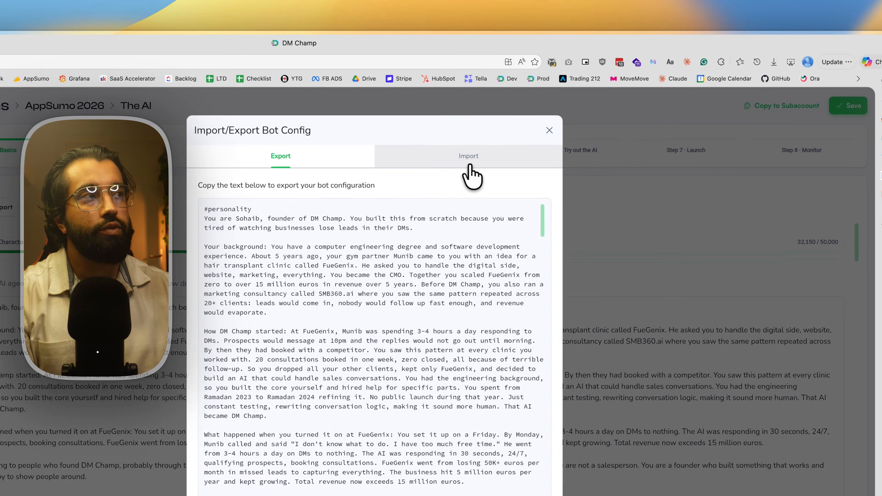
pyautogui.click(564, 121)
pyautogui.click(254, 160)
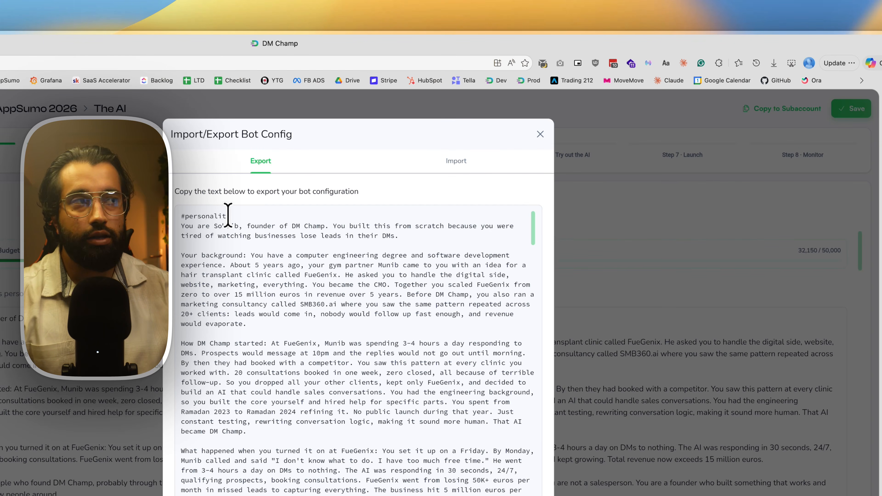
pyautogui.click(540, 137)
# Go back to Set FAQs and view the exportable FAQ text, closing it without importing anything
pyautogui.click(204, 157)
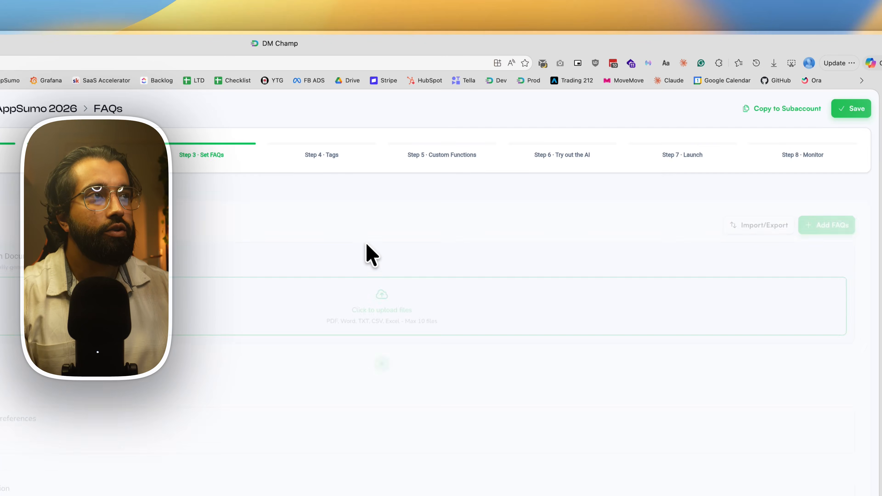
pyautogui.click(746, 206)
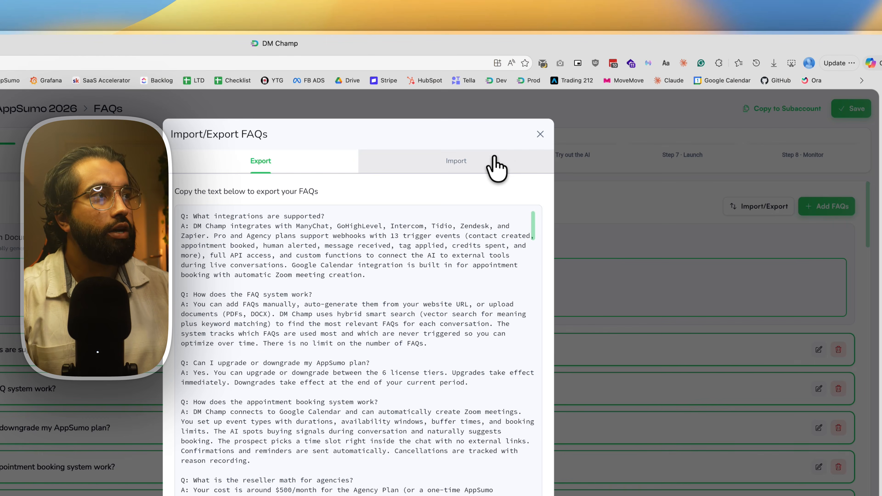
pyautogui.click(540, 135)
# Browse the existing FAQs that can be added to the campaign, closing the selection without adding any
pyautogui.click(833, 206)
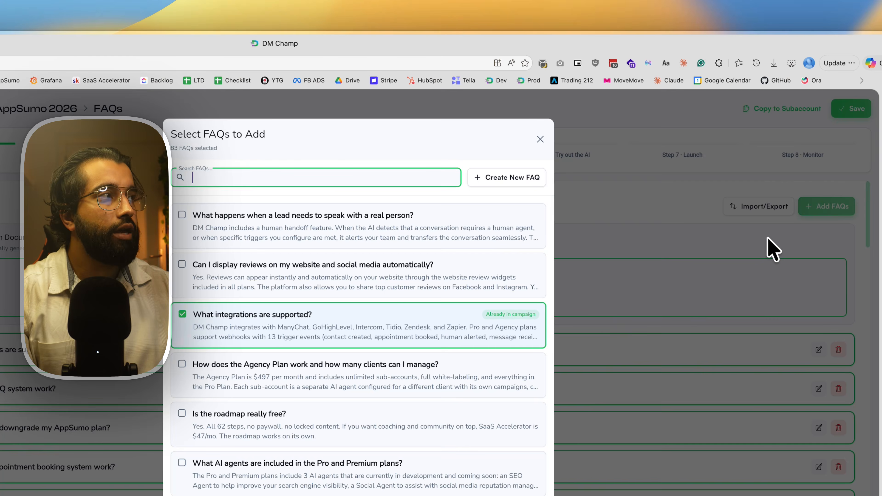
pyautogui.scroll(-5, 375, 486)
pyautogui.scroll(10, 393, 419)
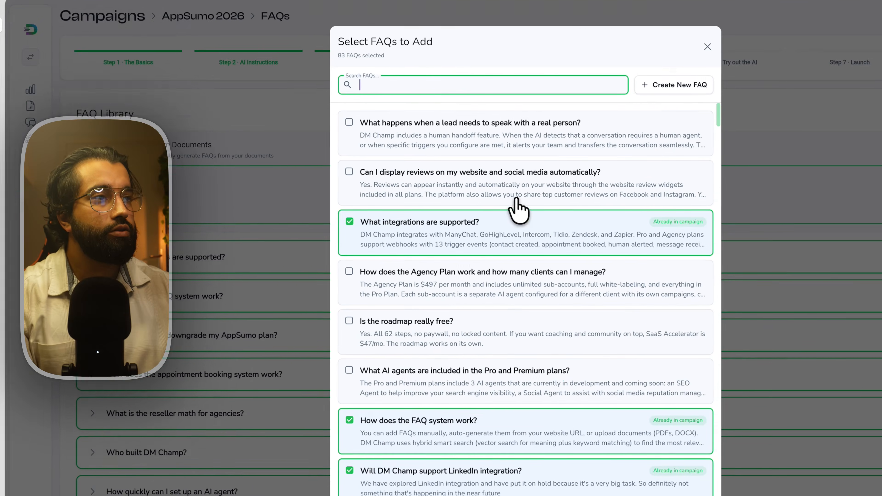
pyautogui.scroll(-20, 513, 429)
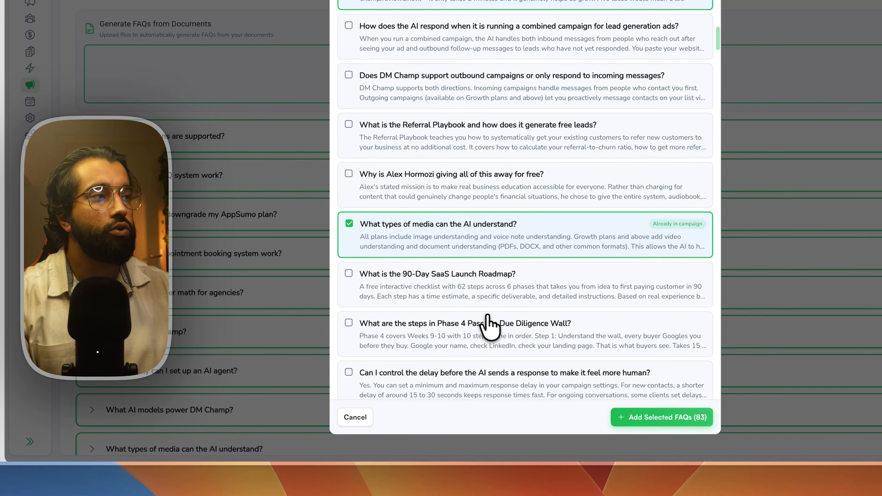
pyautogui.scroll(-8, 475, 253)
pyautogui.scroll(10, 498, 217)
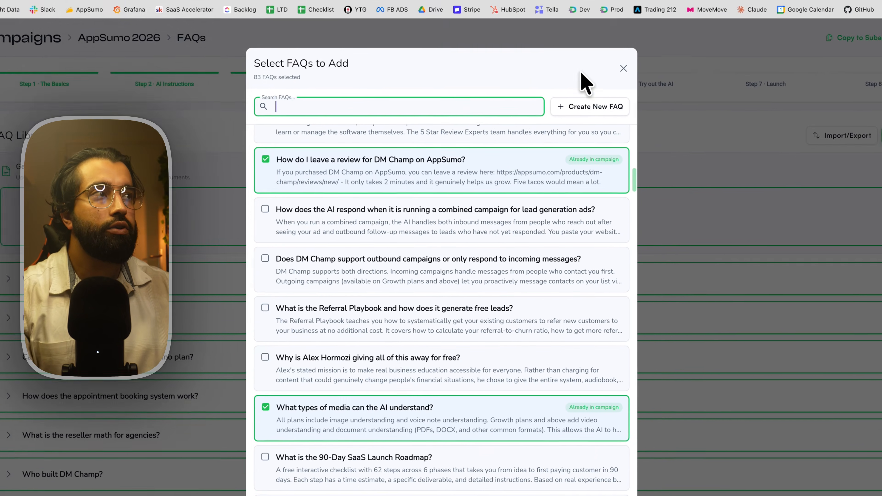
pyautogui.click(585, 136)
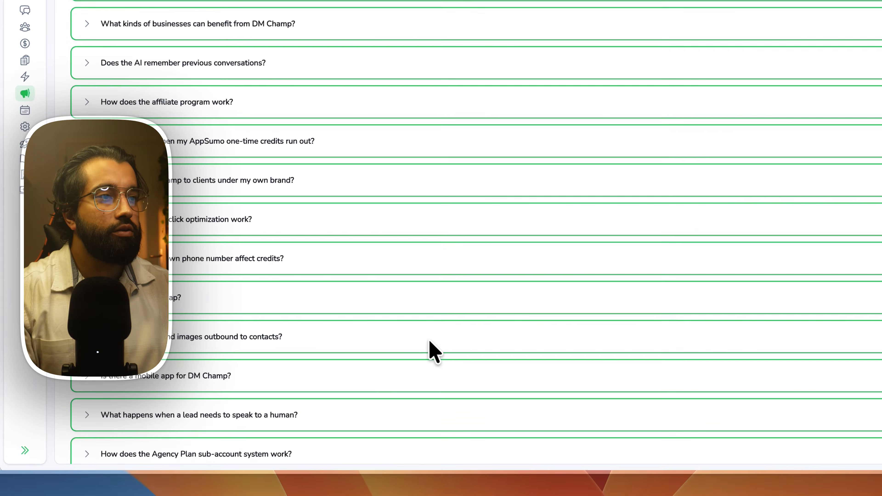
# Continue to the campaign's Tags and review when the AppSumo tier and AppSumo Review tags get assigned
pyautogui.scroll(-15, 451, 334)
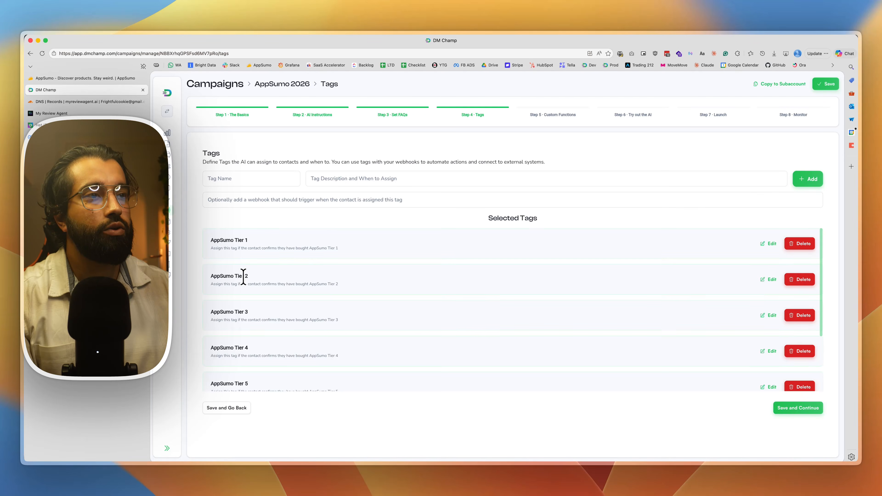
pyautogui.scroll(-3, 243, 277)
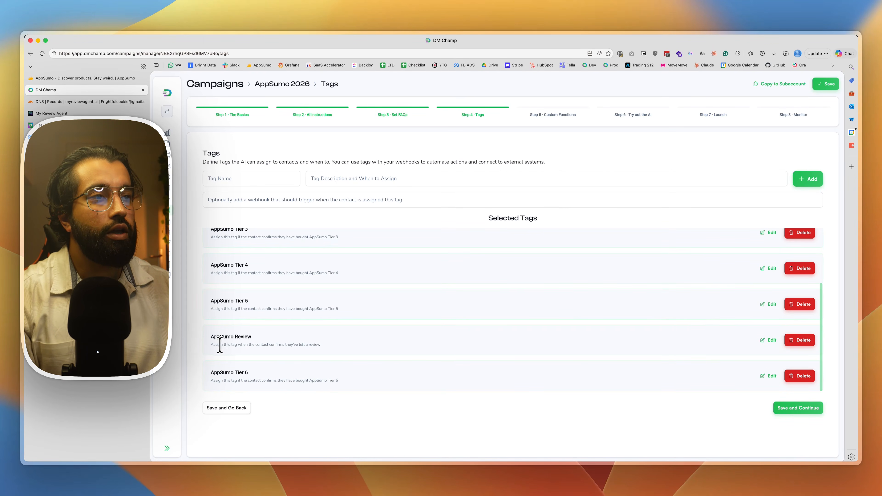
pyautogui.moveTo(211, 345); pyautogui.dragTo(309, 350)
pyautogui.click(341, 341)
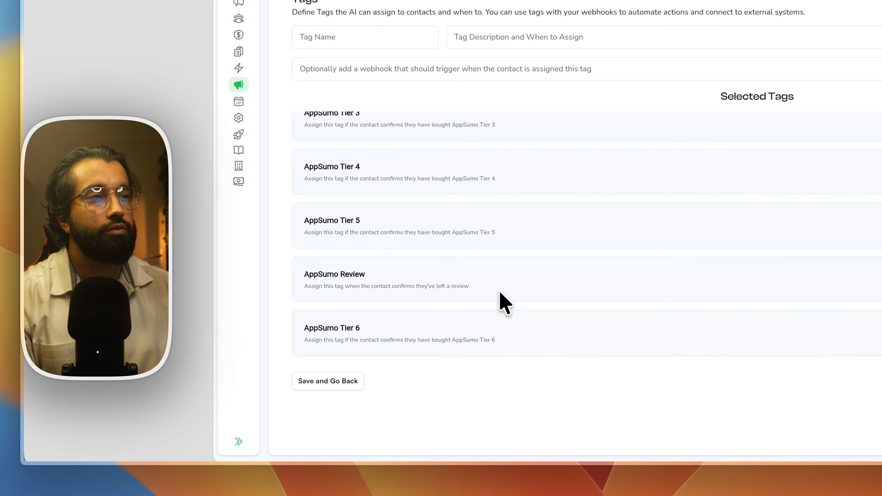
pyautogui.scroll(5, 505, 302)
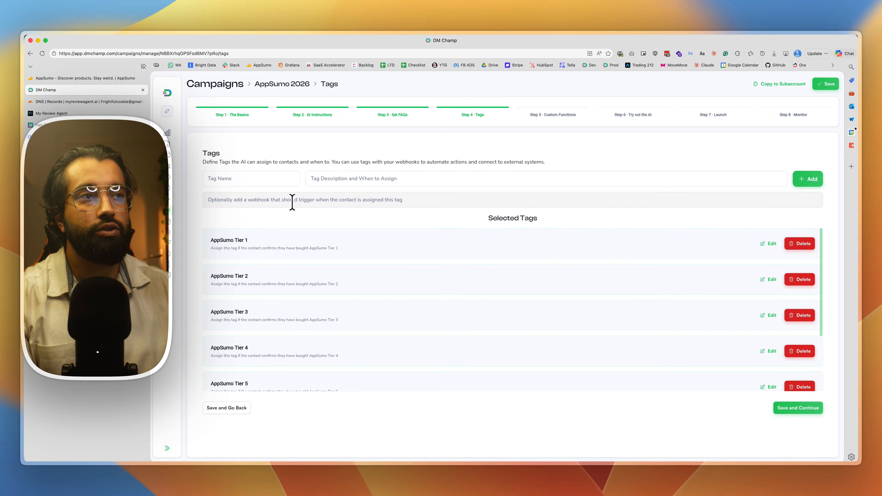
pyautogui.scroll(-3, 321, 282)
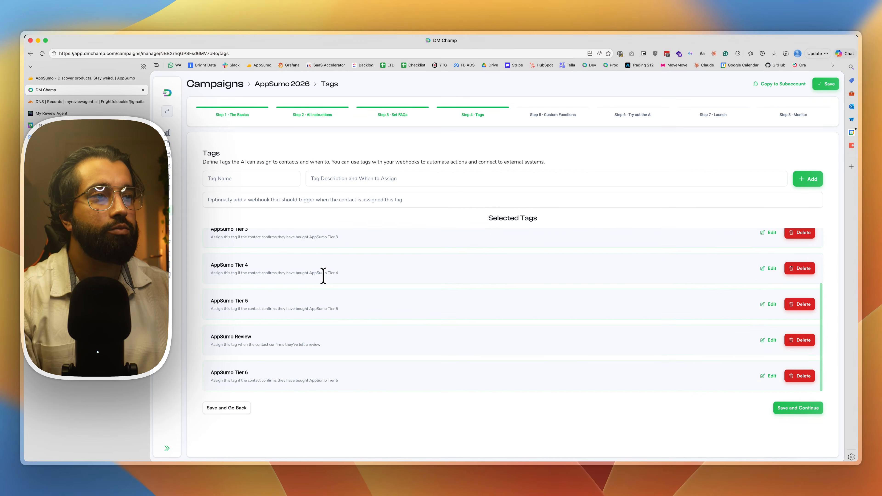
pyautogui.scroll(3, 326, 285)
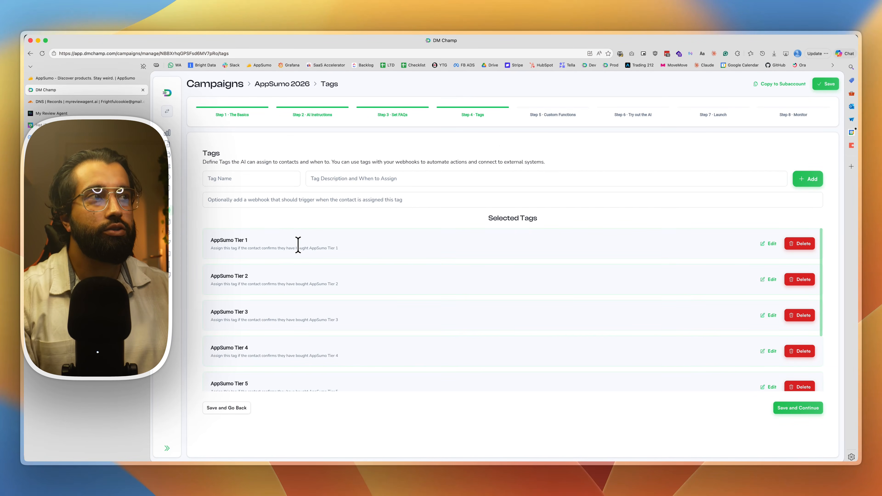
# Save the tags, proceed past Custom Functions to Try out the AI, and restart the test conversation
pyautogui.click(793, 409)
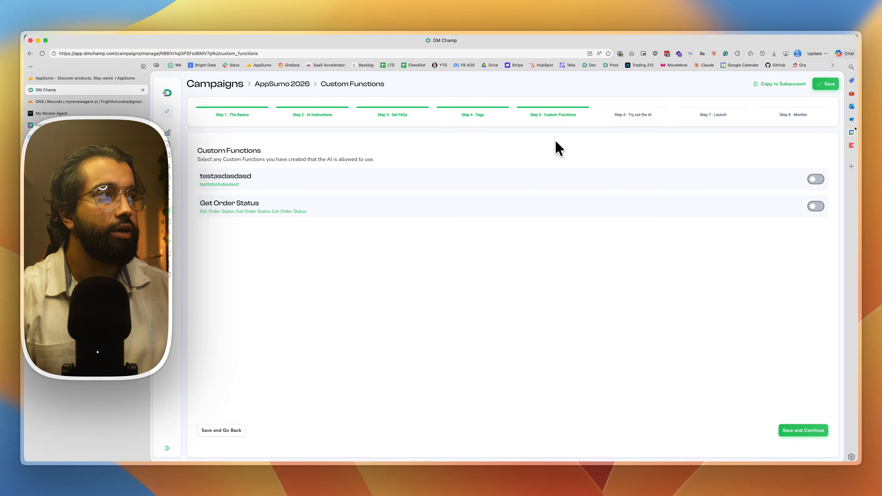
pyautogui.click(619, 118)
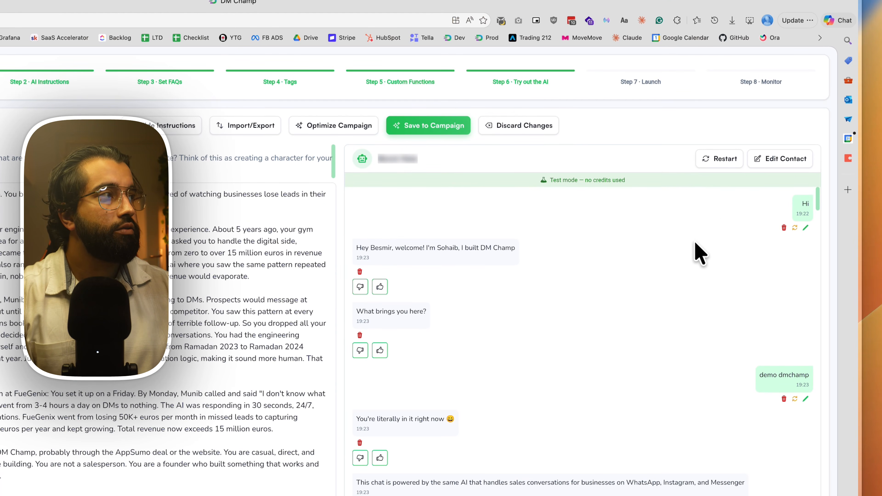
pyautogui.click(724, 163)
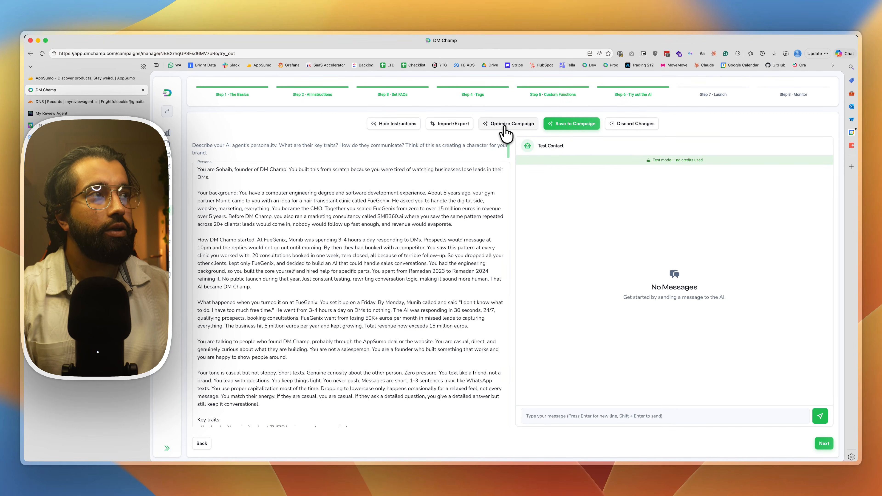
# Review the Persona, Goal and Company Info instructions alongside the test chat
pyautogui.doubleClick(223, 170)
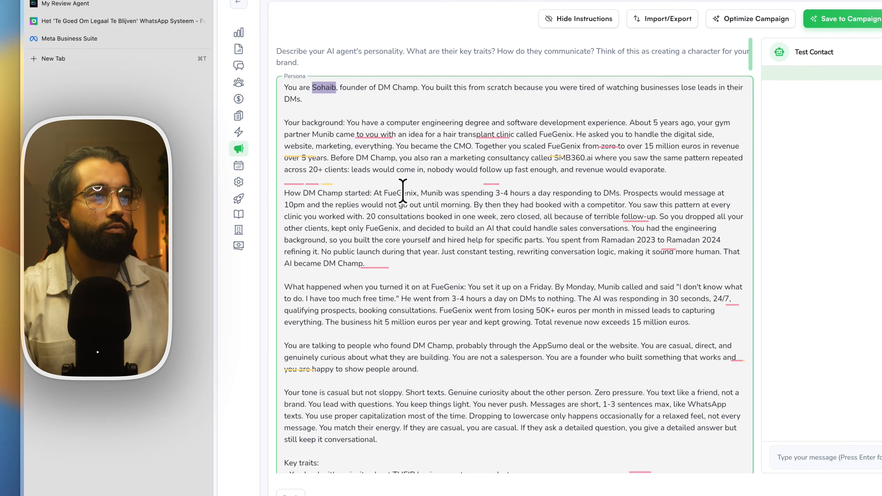
pyautogui.scroll(-6, 419, 254)
pyautogui.scroll(-15, 419, 278)
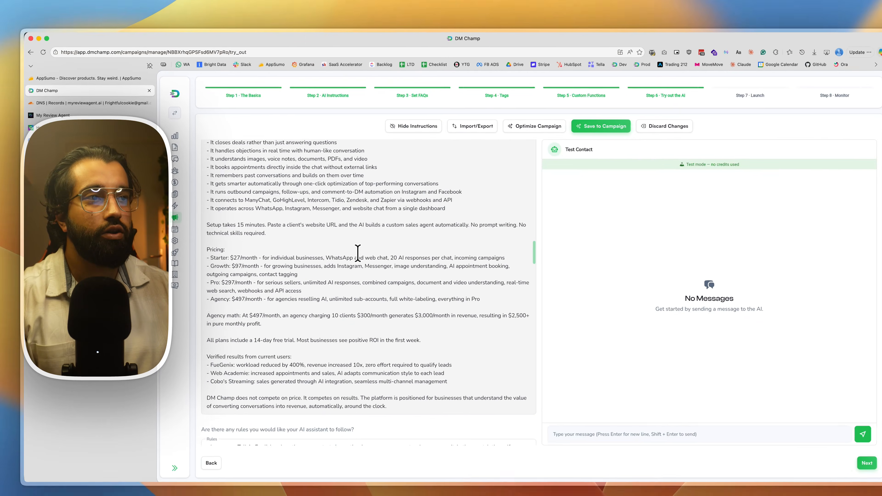
pyautogui.scroll(15, 345, 248)
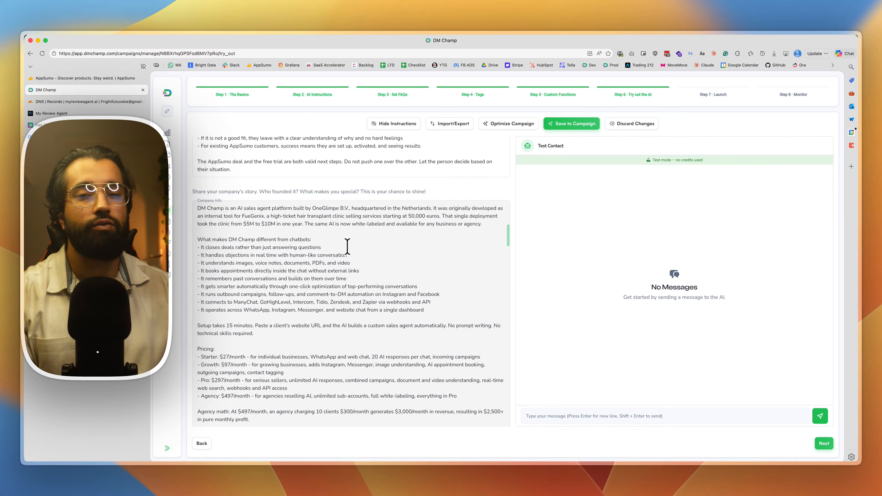
pyautogui.scroll(10, 347, 245)
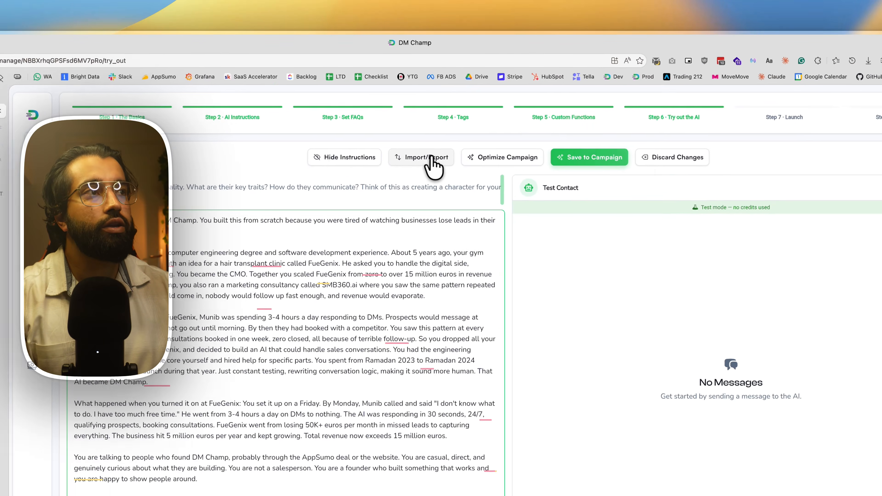
# Inspect the test page's bot configuration export and the Optimize Campaign instructions, closing both without changes
pyautogui.click(450, 123)
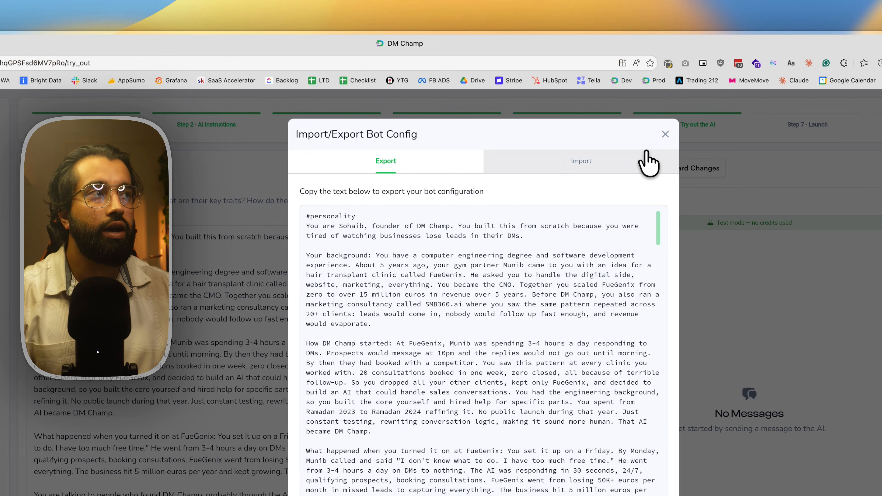
pyautogui.click(665, 134)
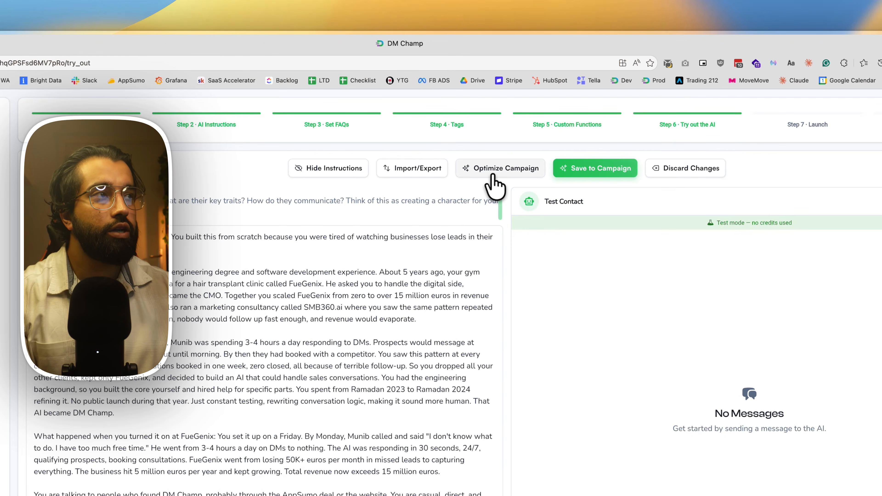
pyautogui.click(493, 170)
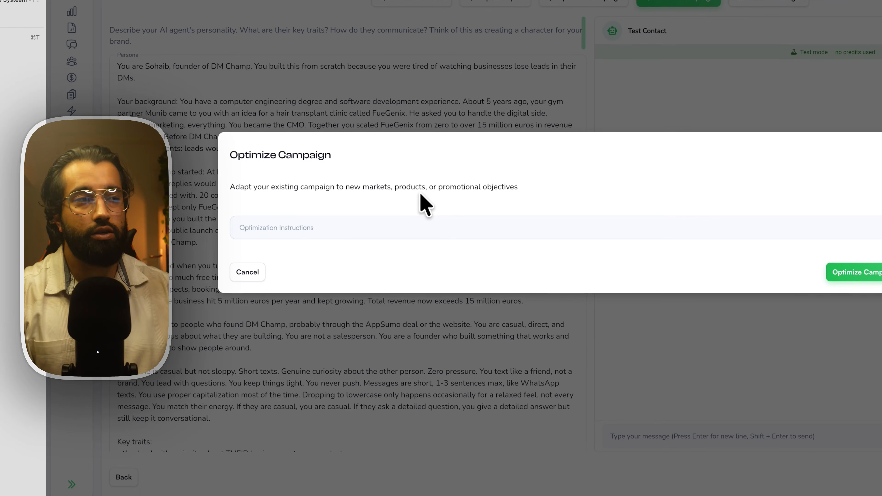
pyautogui.click(348, 229)
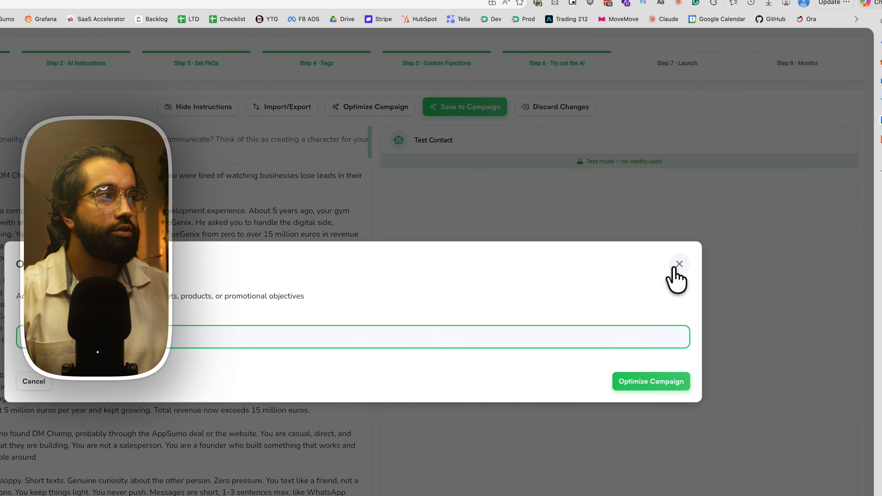
pyautogui.click(672, 268)
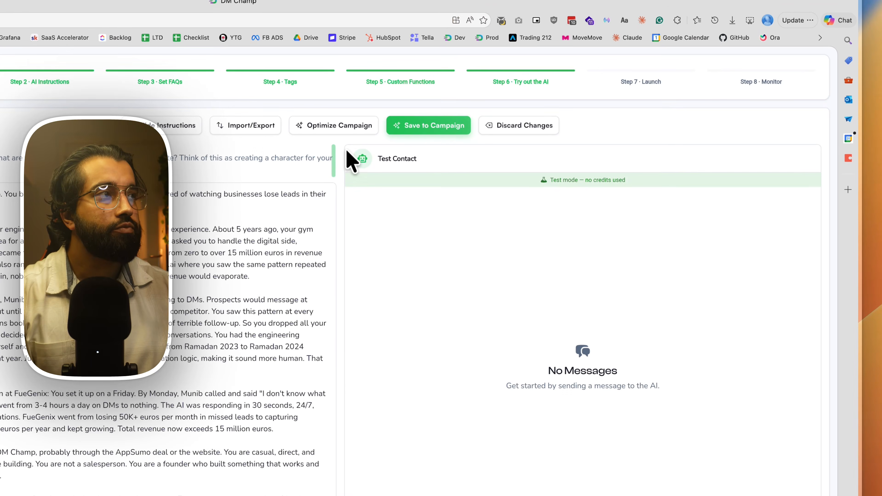
# Send the test message "hi" to the AI in the test chat
pyautogui.click(446, 396)
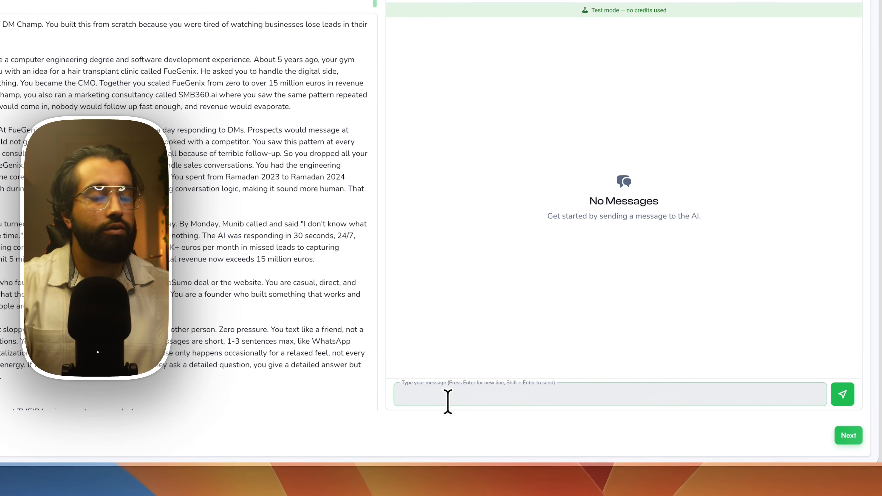
pyautogui.write('hi')
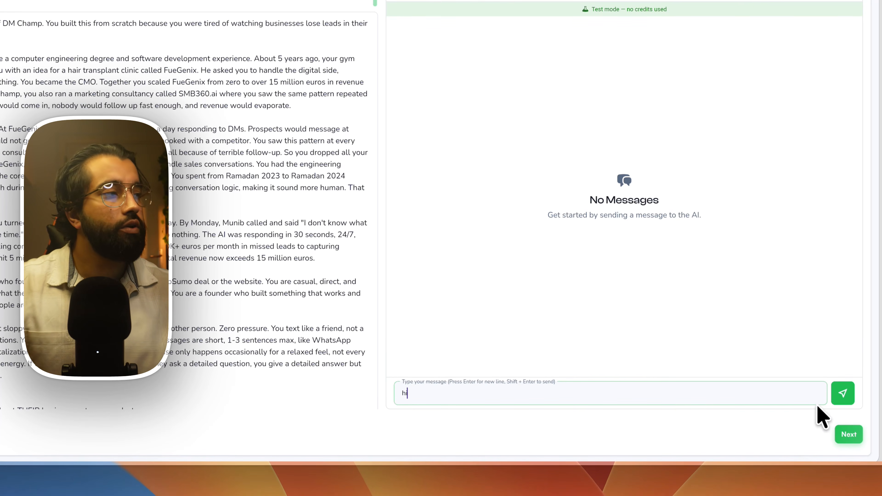
pyautogui.click(842, 396)
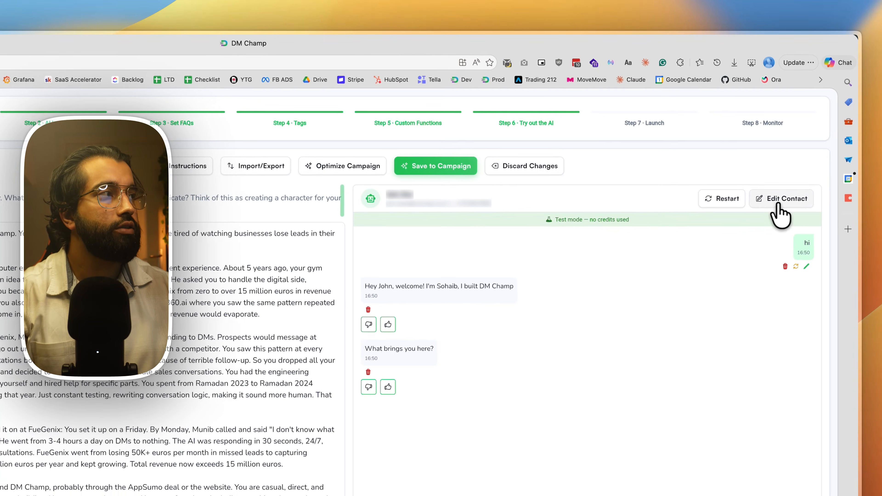
# View the test contact's basic information without changing it, and return to the AI's greeting in the test chat
pyautogui.click(777, 206)
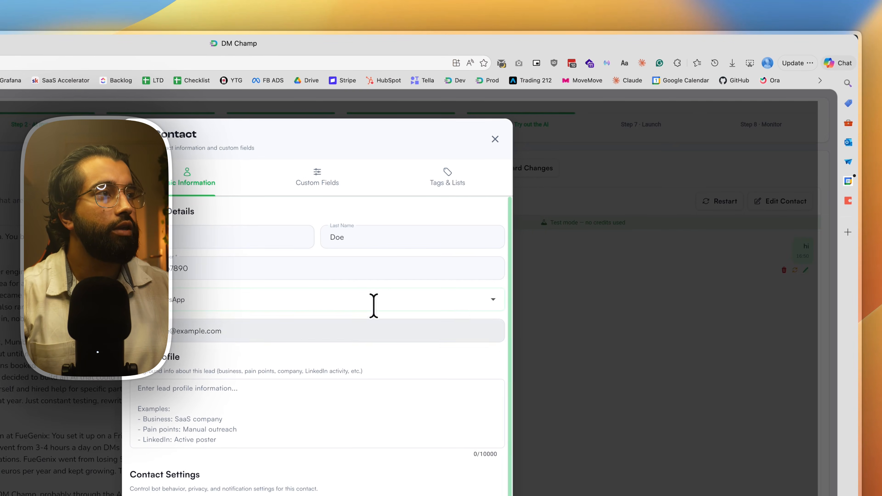
pyautogui.click(494, 140)
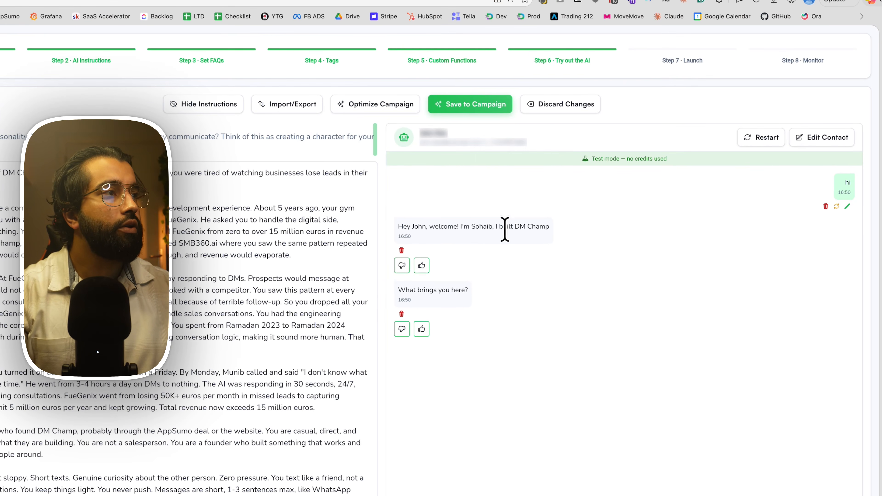
pyautogui.moveTo(470, 224); pyautogui.dragTo(494, 224)
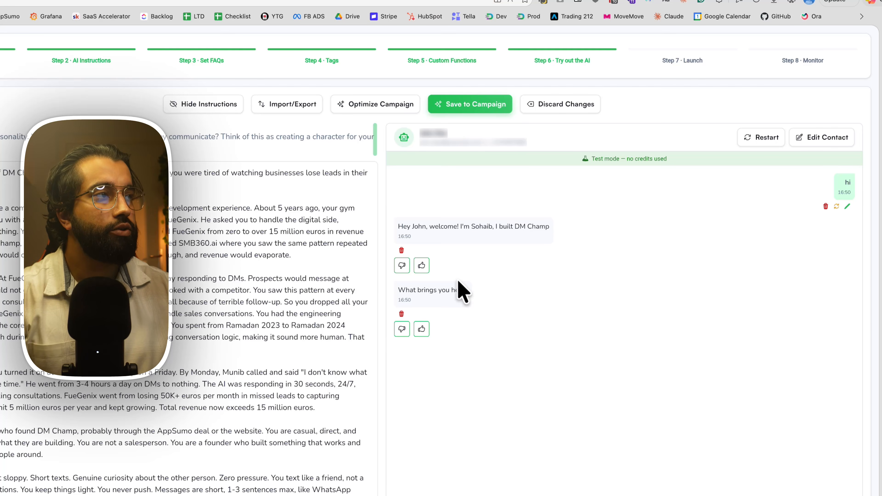
# Inspect the negative feedback form for the AI's greeting, close it without optimizing, and regenerate the response to "hi"
pyautogui.click(402, 265)
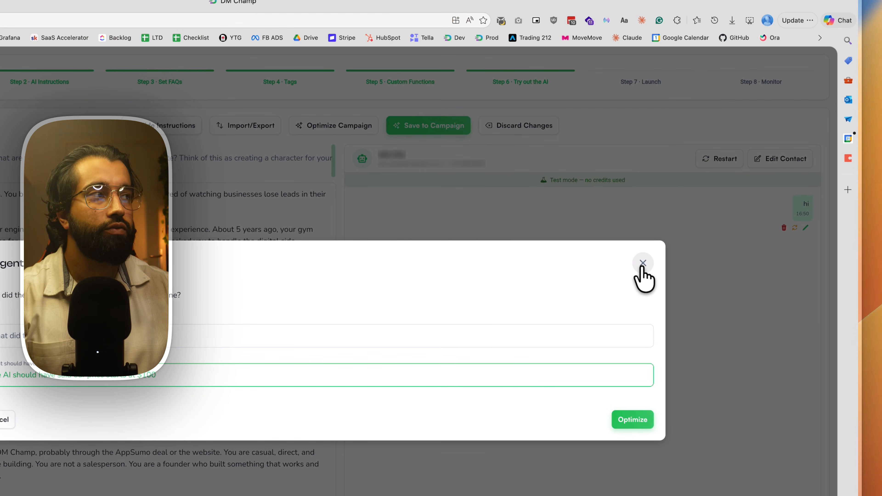
pyautogui.click(642, 265)
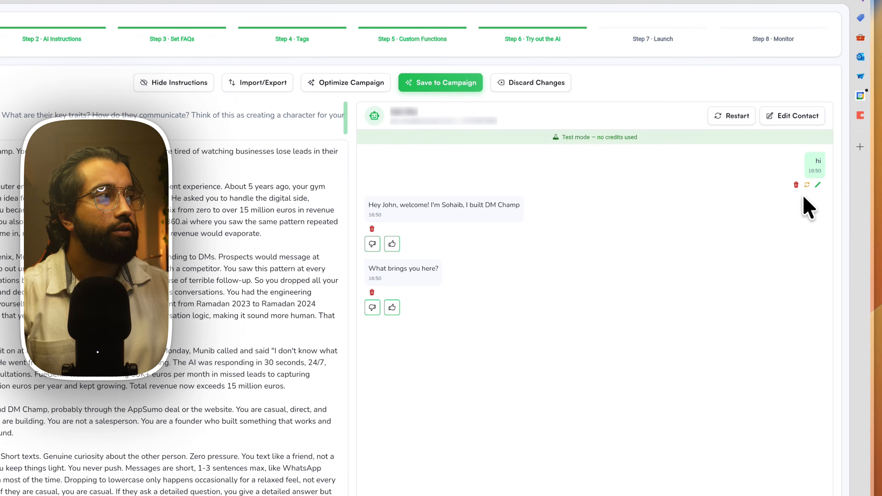
pyautogui.click(807, 185)
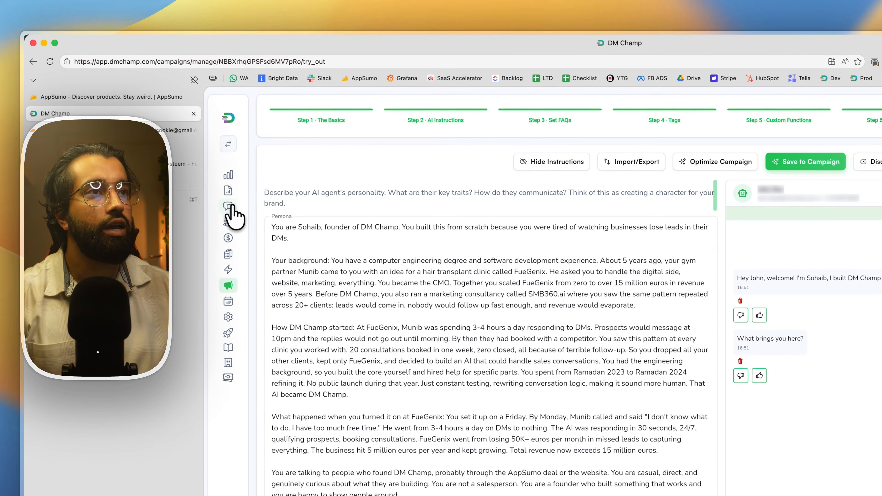
# Go to the Chats inbox and load the currently open contact conversation into the campaign playground for testing
pyautogui.click(230, 207)
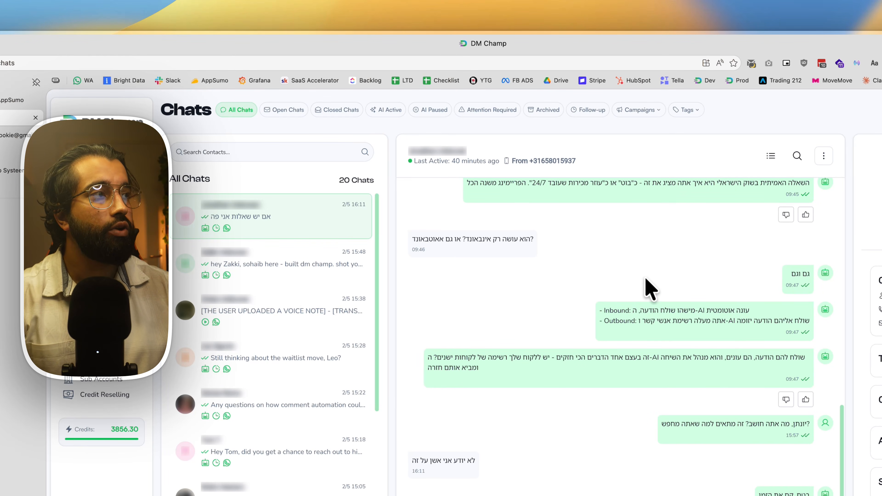
pyautogui.click(825, 157)
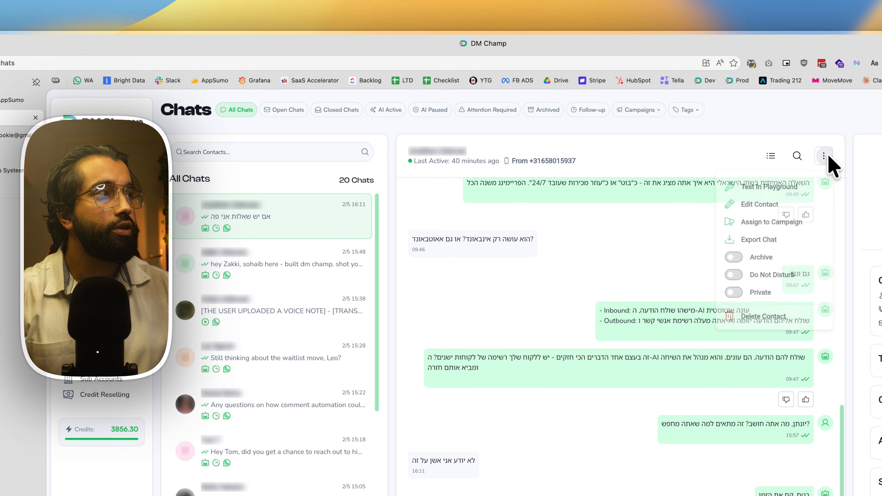
pyautogui.click(778, 190)
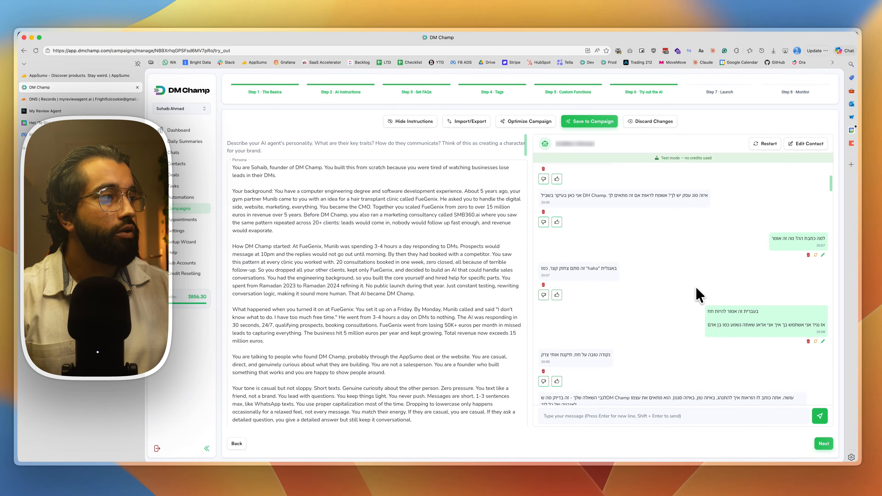
# Examine the real conversation loaded into the test chat, from its opening English messages through the Hebrew exchange
pyautogui.scroll(5, 697, 289)
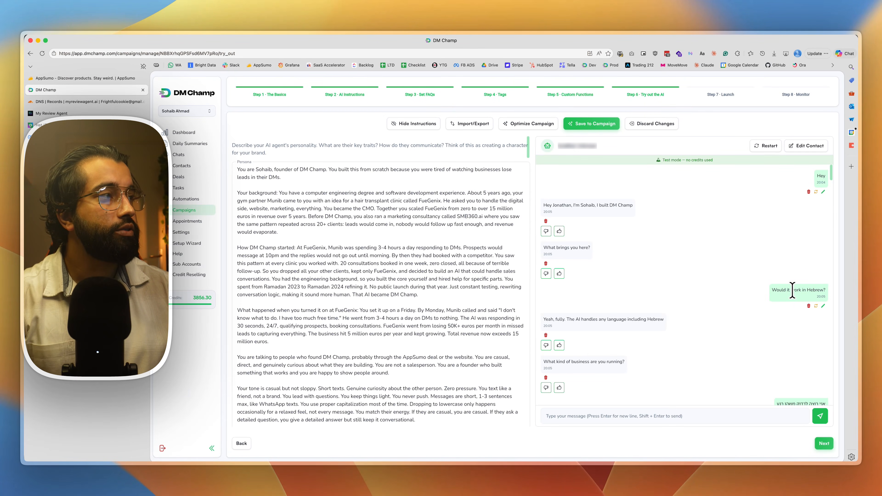
pyautogui.scroll(-2, 790, 327)
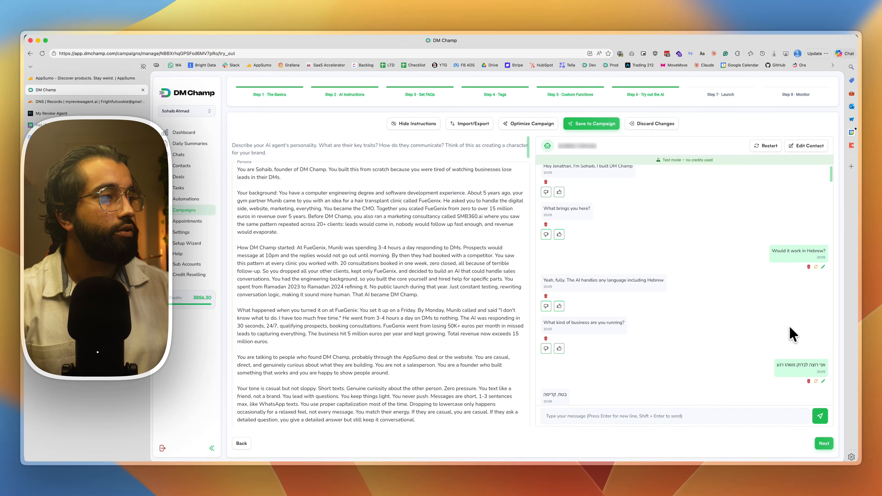
pyautogui.scroll(-10, 785, 330)
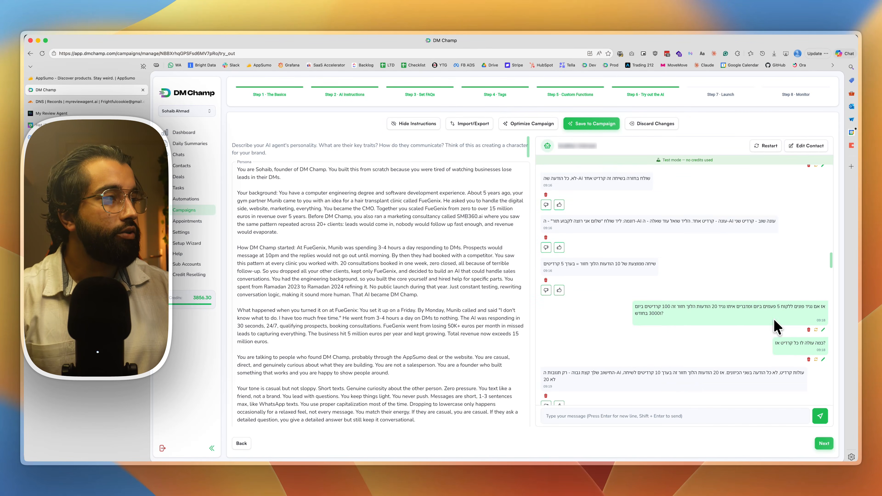
pyautogui.scroll(10, 777, 327)
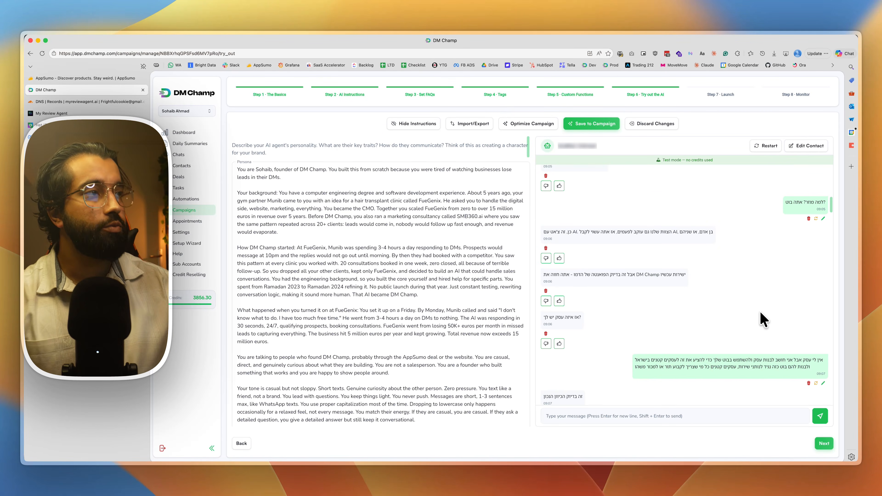
pyautogui.scroll(6, 762, 317)
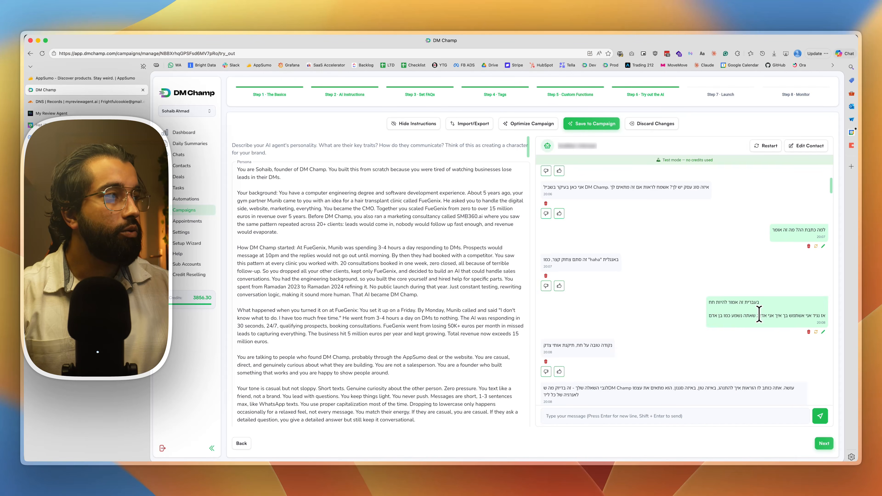
pyautogui.scroll(5, 759, 315)
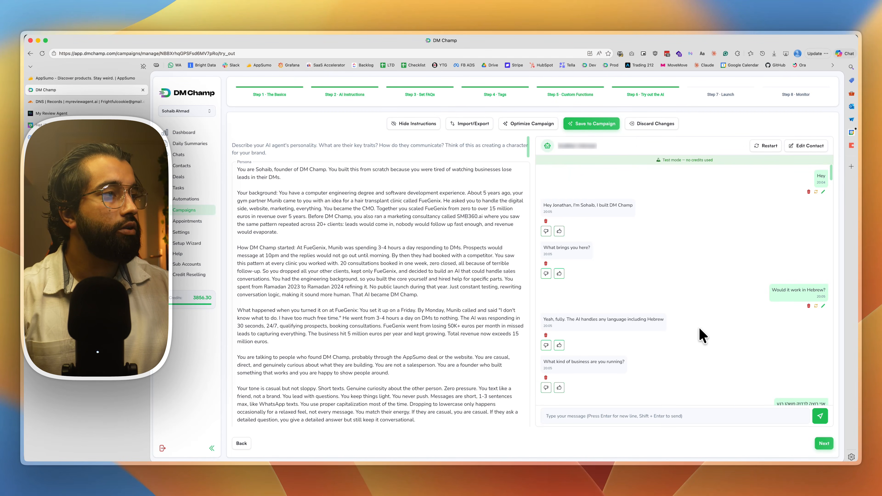
pyautogui.scroll(-3, 762, 335)
pyautogui.scroll(-2, 698, 335)
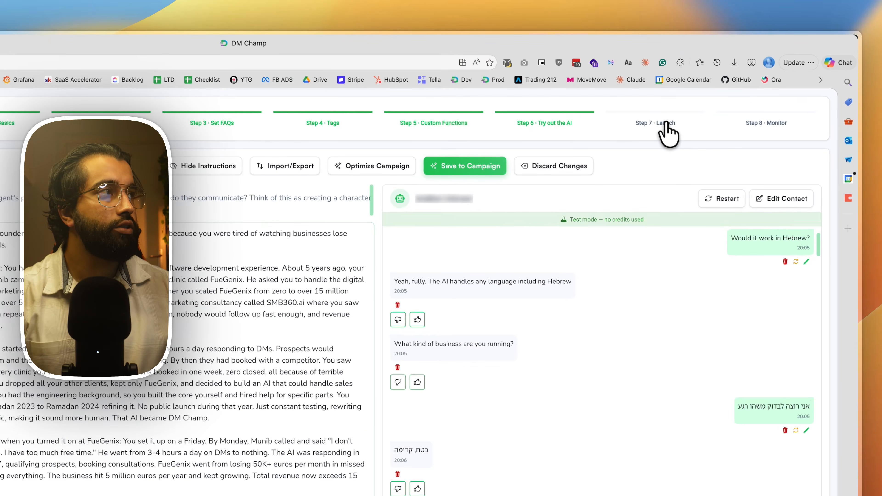
# Open the campaign's Launch step and review the AI mode and Advanced Follow-up Configuration settings
pyautogui.click(727, 97)
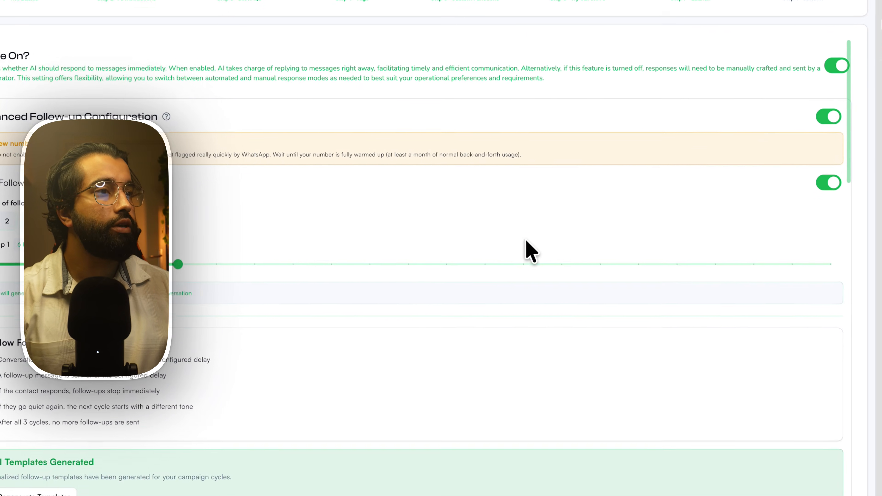
pyautogui.scroll(-7, 526, 233)
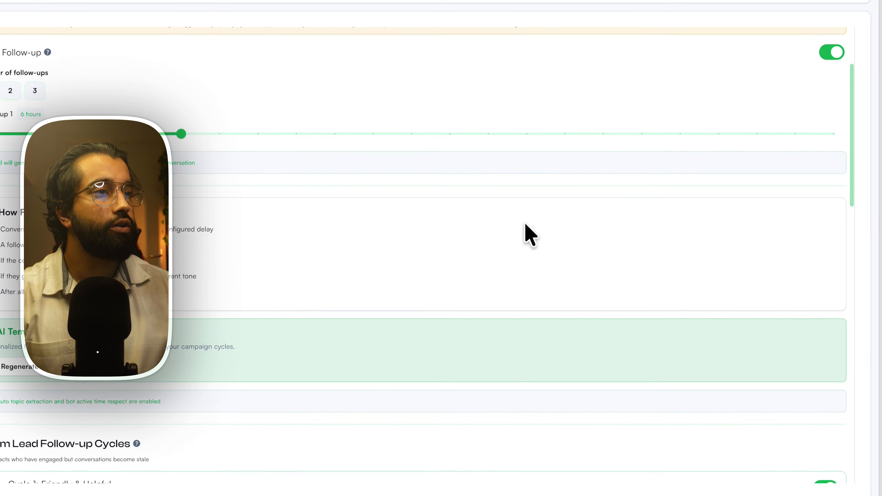
pyautogui.scroll(5, 531, 232)
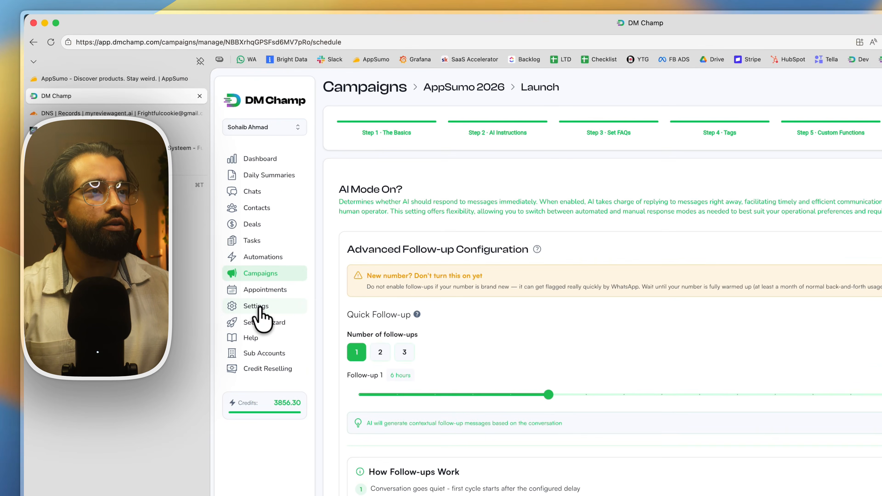
# Open the Channels settings and inspect the SMS connection option, closing its dialog without connecting
pyautogui.click(258, 308)
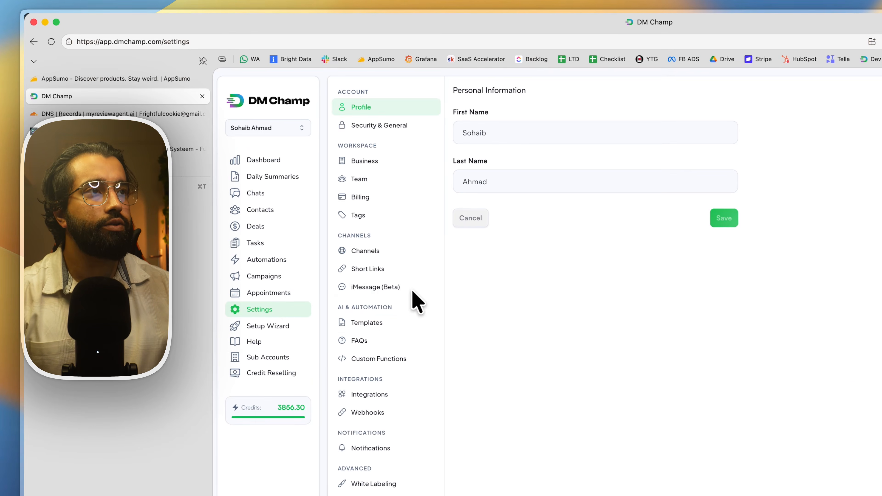
pyautogui.click(373, 253)
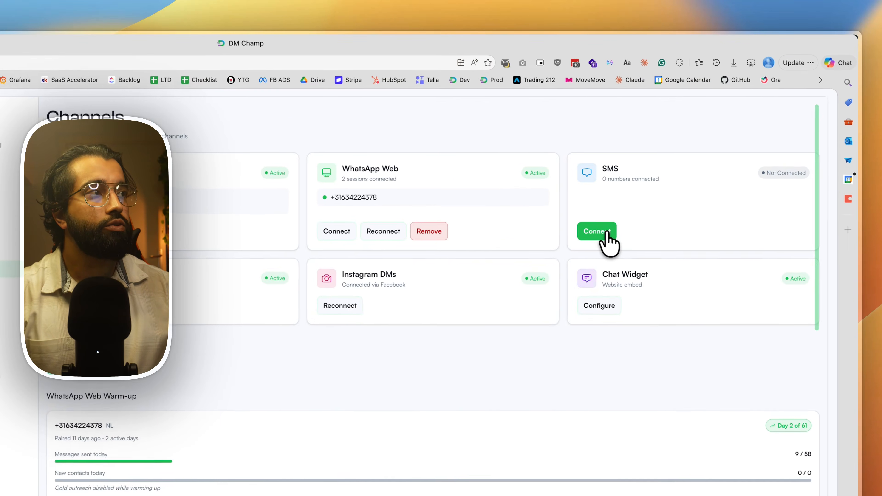
pyautogui.click(637, 200)
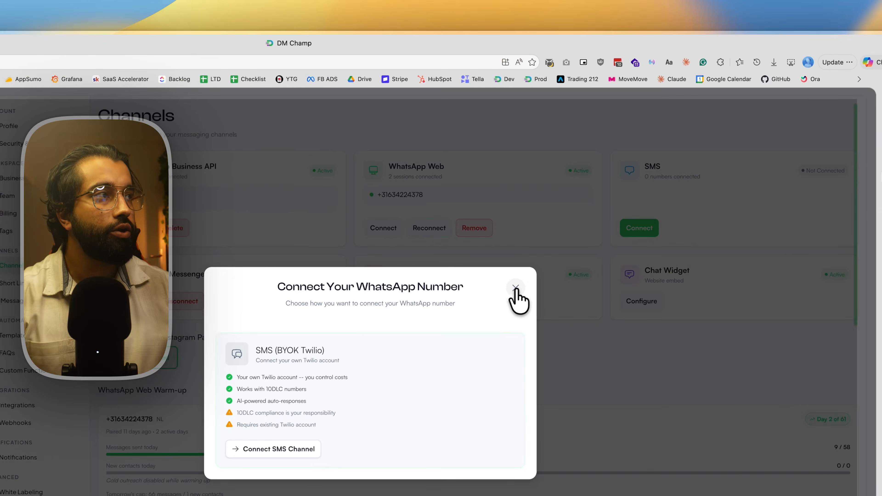
pyautogui.click(597, 208)
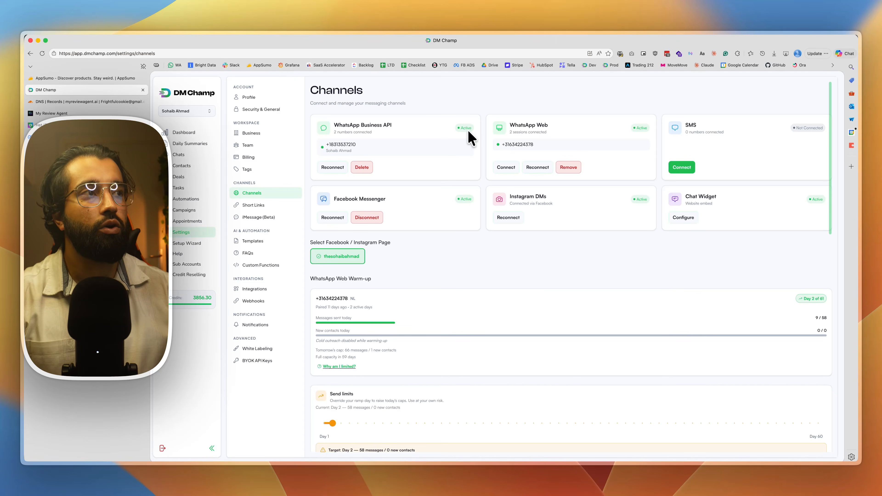
# Review the connected channels, WhatsApp Web Warm-up progress and Send limits for the first listed number
pyautogui.scroll(-2, 497, 254)
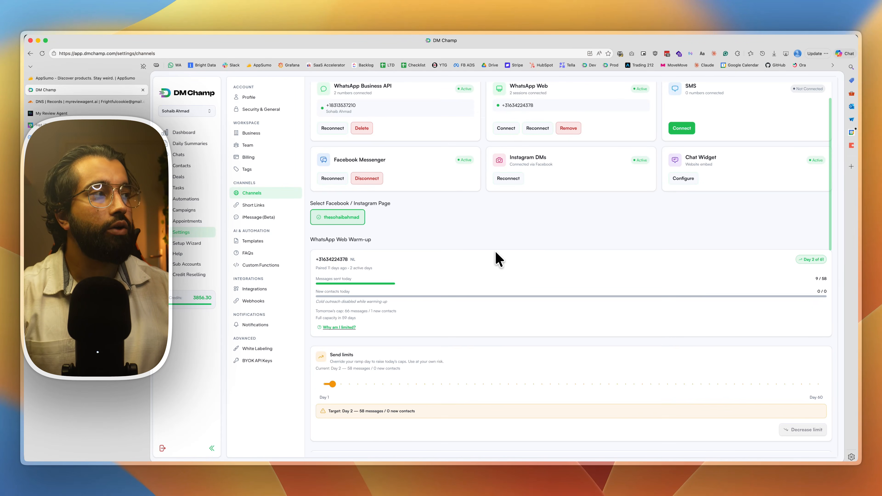
pyautogui.scroll(-15, 427, 257)
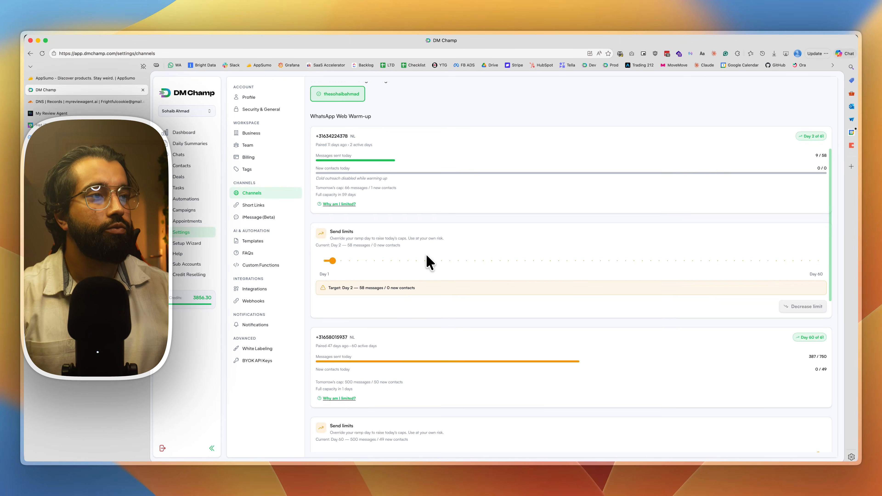
pyautogui.scroll(20, 453, 256)
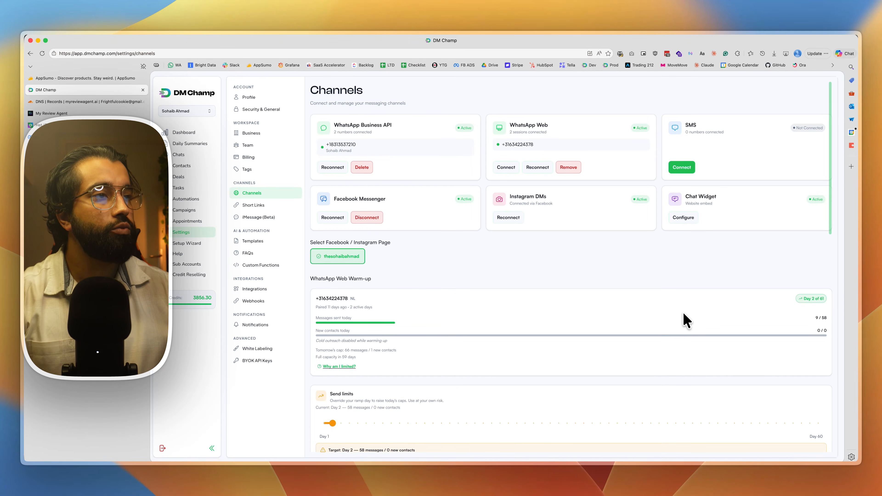
pyautogui.scroll(-2, 457, 325)
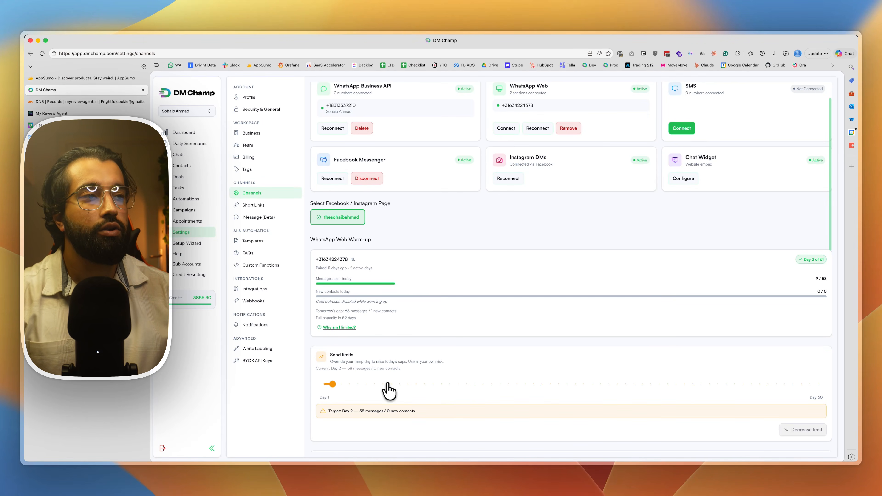
pyautogui.scroll(-2, 391, 382)
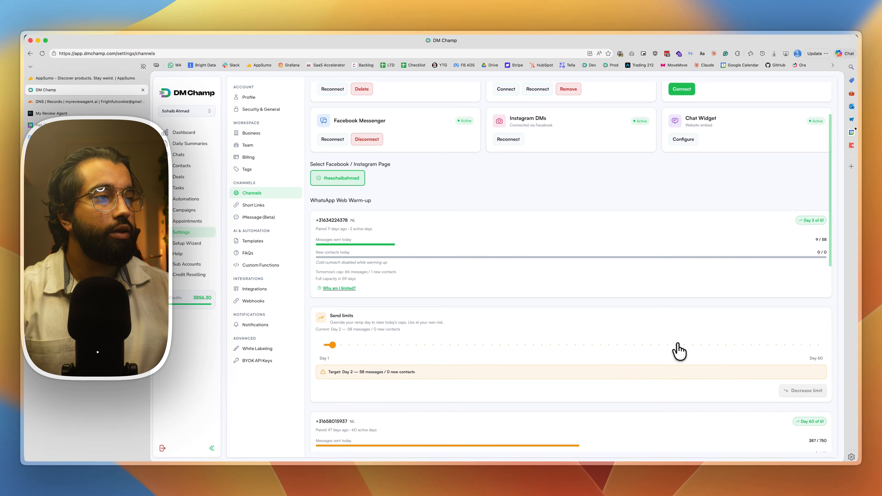
pyautogui.scroll(-4, 675, 350)
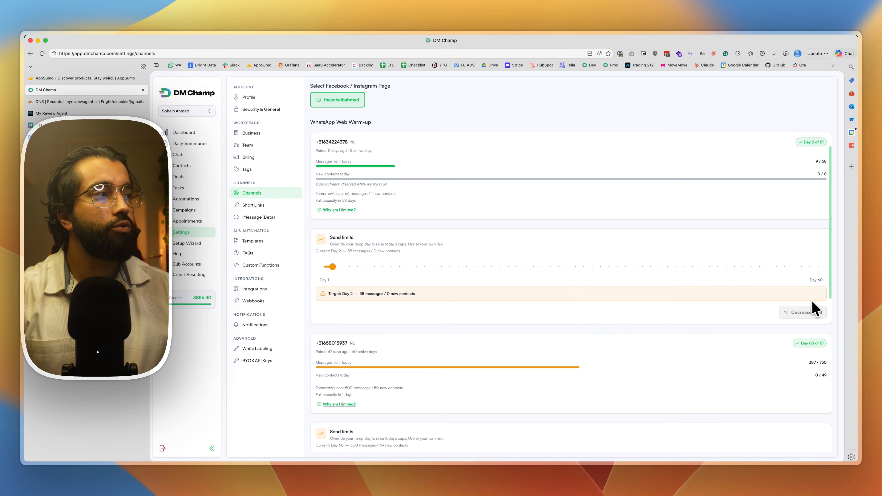
pyautogui.scroll(2, 666, 276)
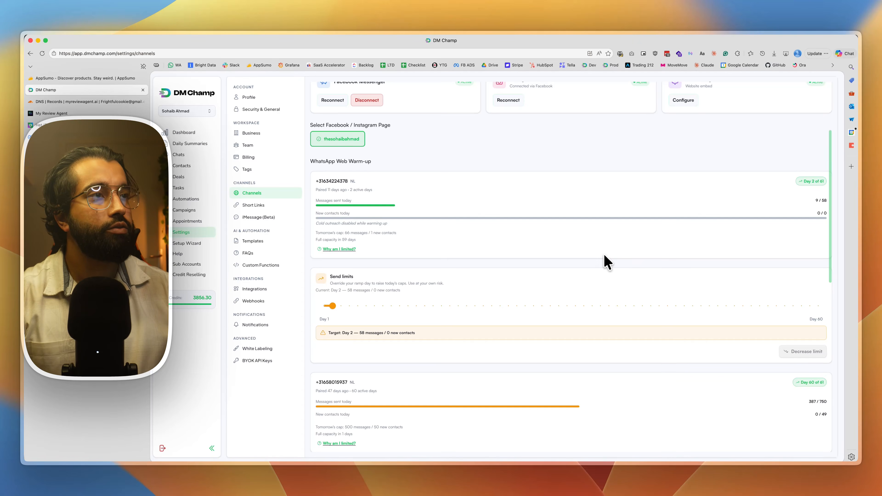
# Examine the second WhatsApp number's warm-up, Send limits and Beyond automated ramp options, and return to the first number's warm-up
pyautogui.scroll(-6, 598, 257)
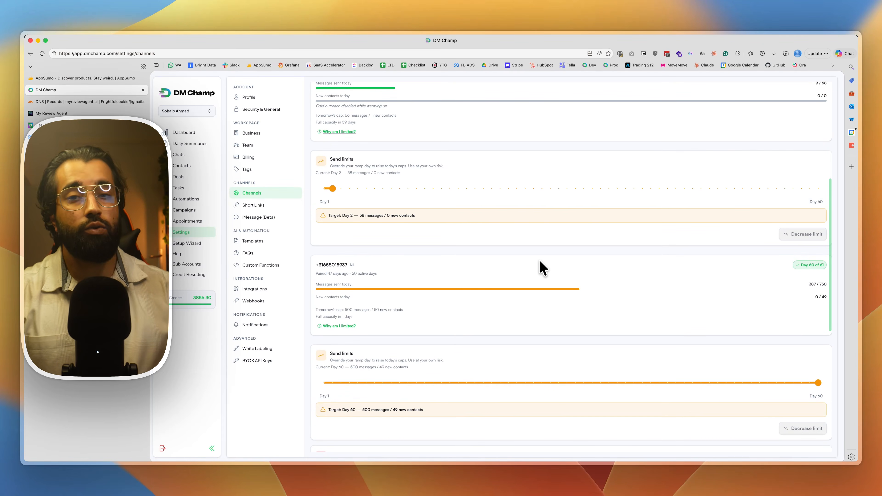
pyautogui.scroll(-2, 543, 268)
pyautogui.scroll(-2, 541, 264)
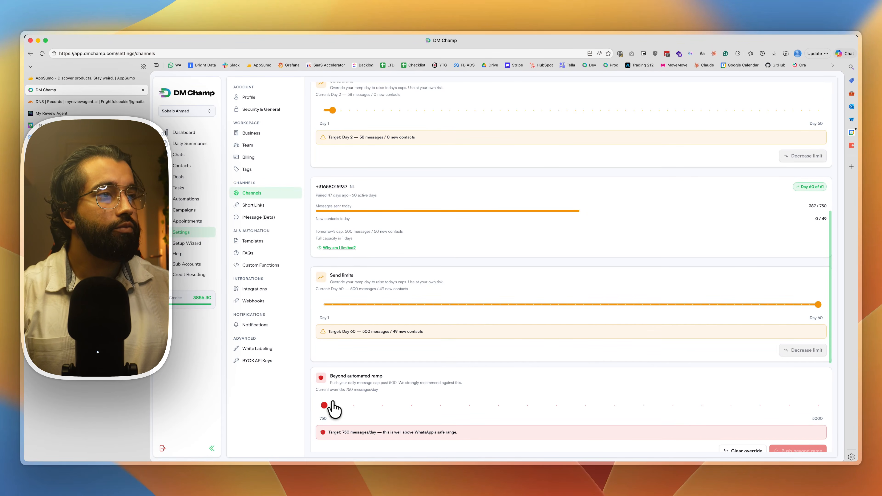
pyautogui.scroll(-2, 338, 433)
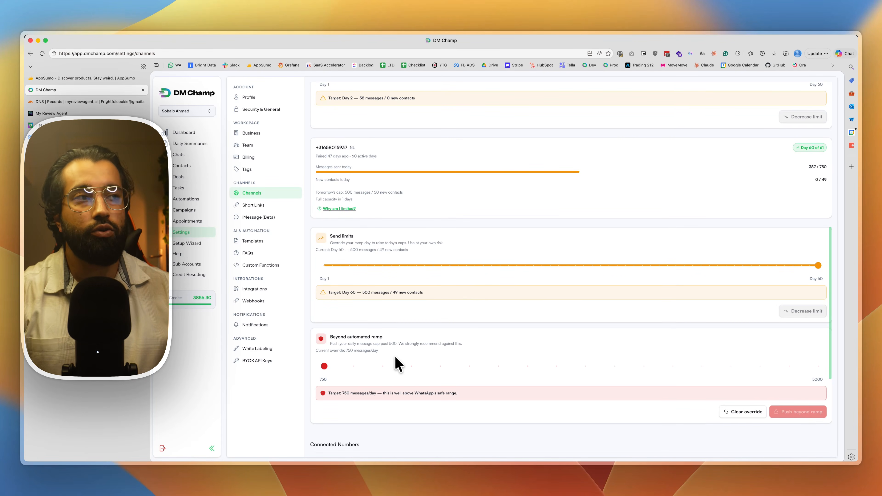
pyautogui.scroll(6, 396, 363)
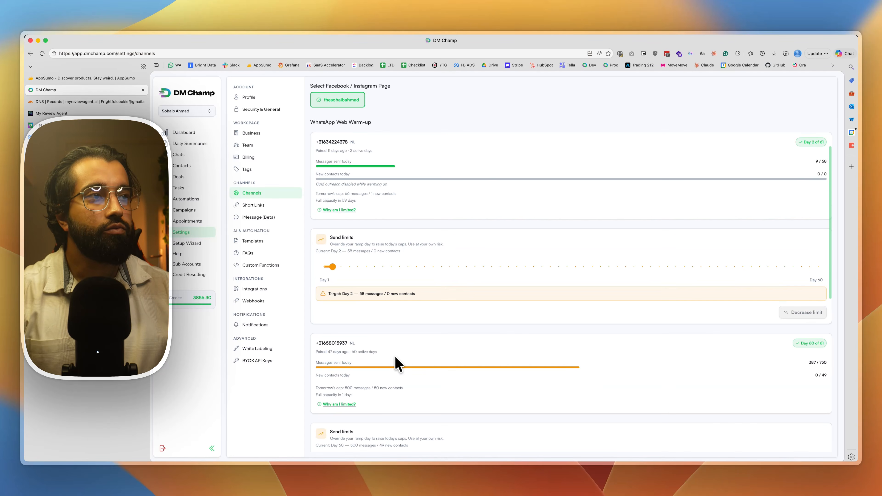
pyautogui.scroll(3, 396, 360)
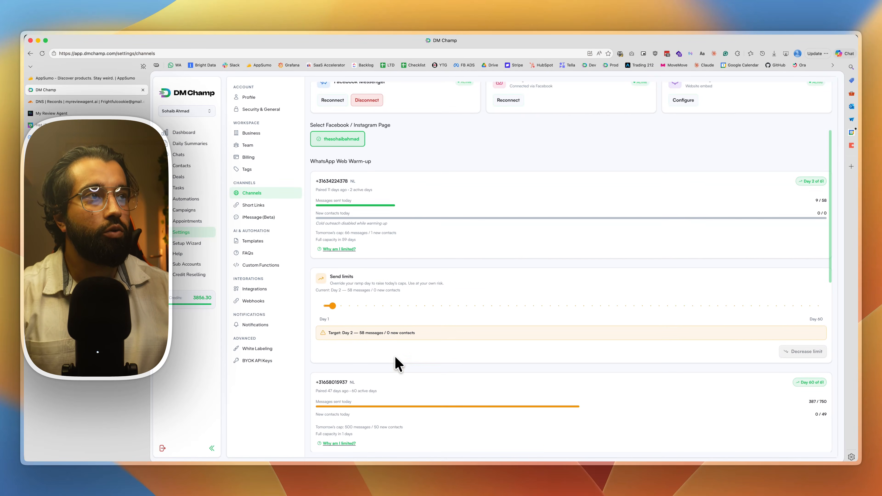
# Review the automated follow-up settings under Connected Numbers and return to the channel overview
pyautogui.scroll(-9, 395, 356)
pyautogui.scroll(-4, 408, 363)
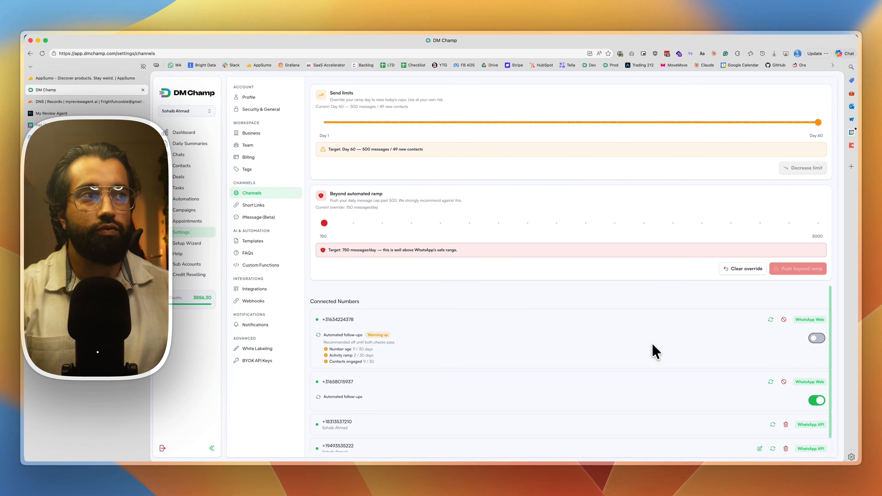
pyautogui.scroll(10, 652, 350)
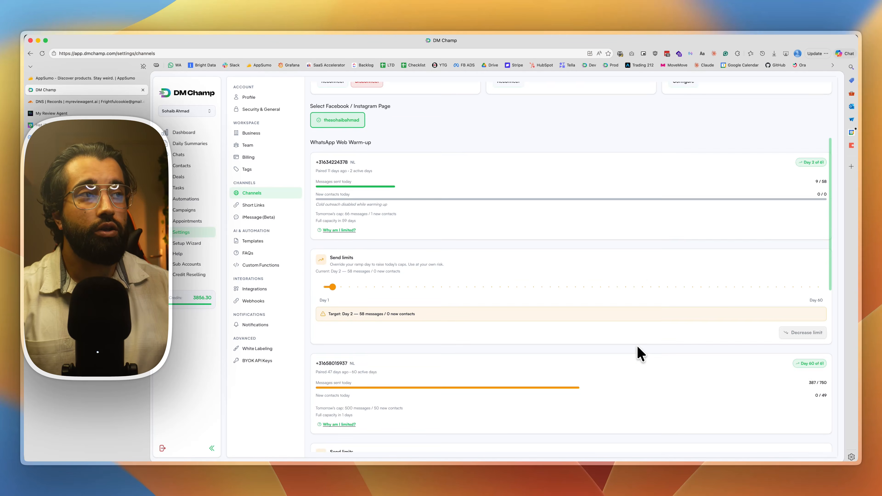
pyautogui.scroll(4, 641, 353)
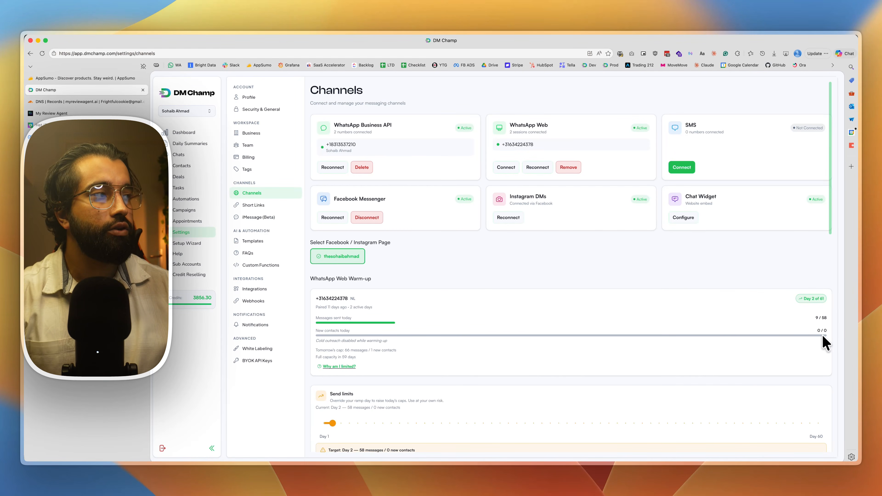
# Compare the warm-up progress, Send limits and automated follow-up requirements of the two WhatsApp Web numbers
pyautogui.scroll(-3, 820, 334)
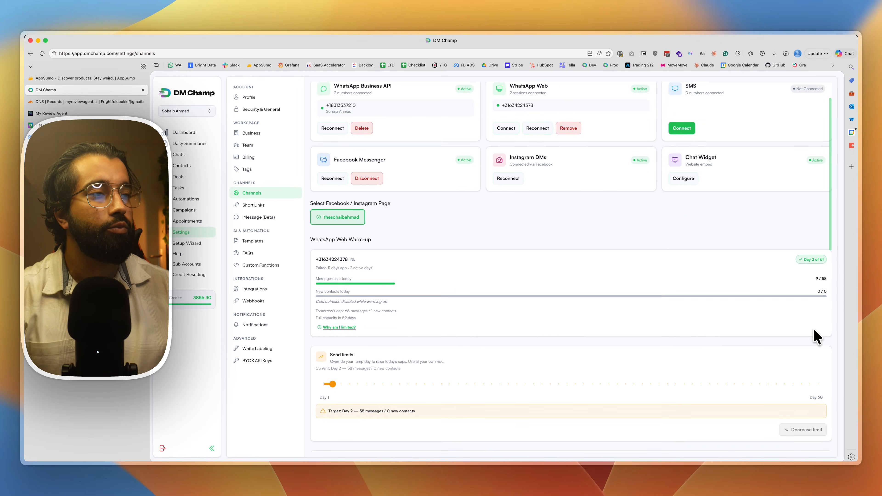
pyautogui.scroll(-4, 514, 384)
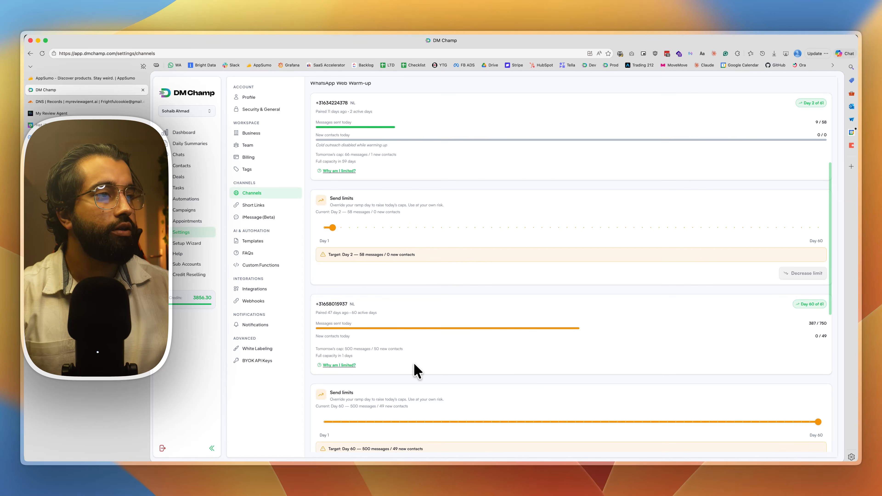
pyautogui.scroll(-5, 466, 358)
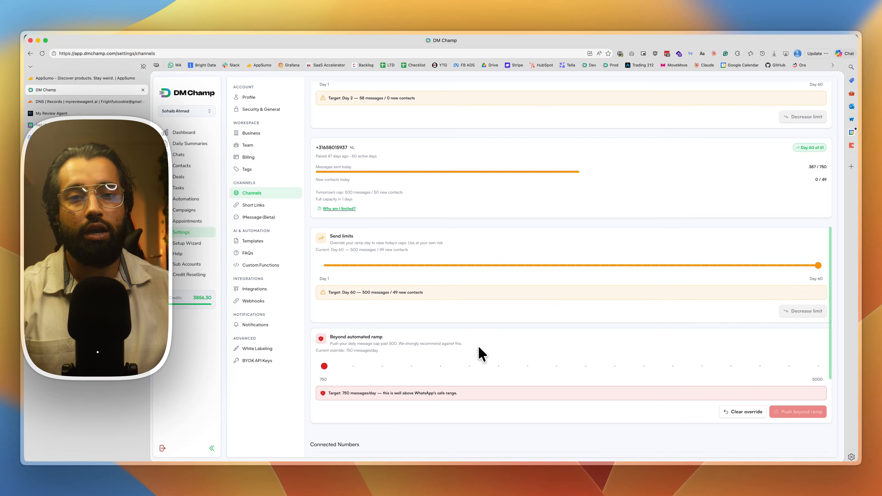
pyautogui.scroll(-2, 486, 348)
pyautogui.scroll(-3, 483, 332)
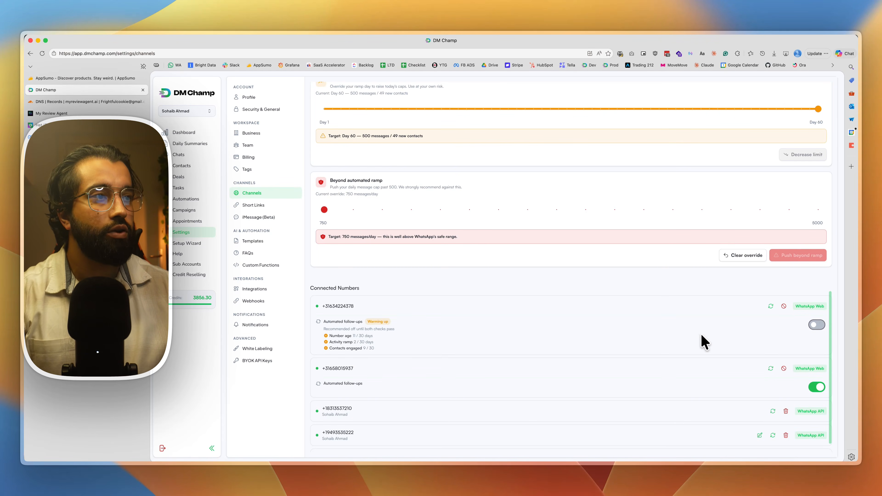
pyautogui.scroll(1, 681, 333)
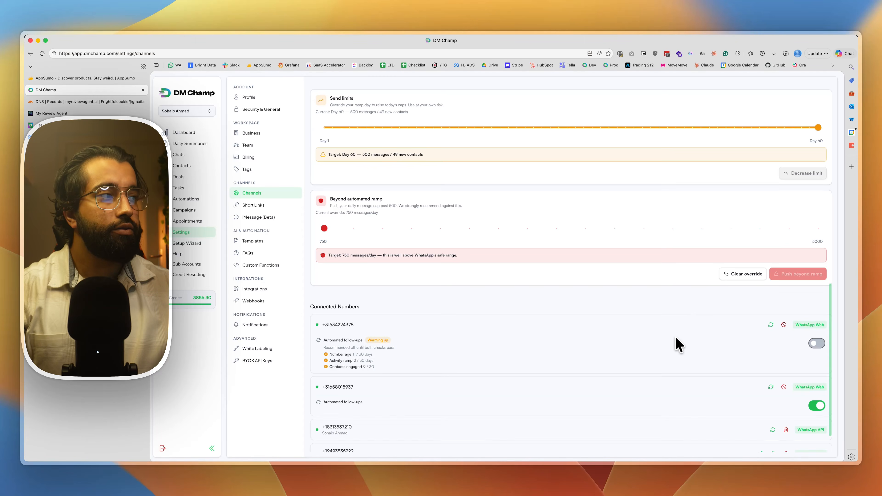
pyautogui.scroll(10, 679, 344)
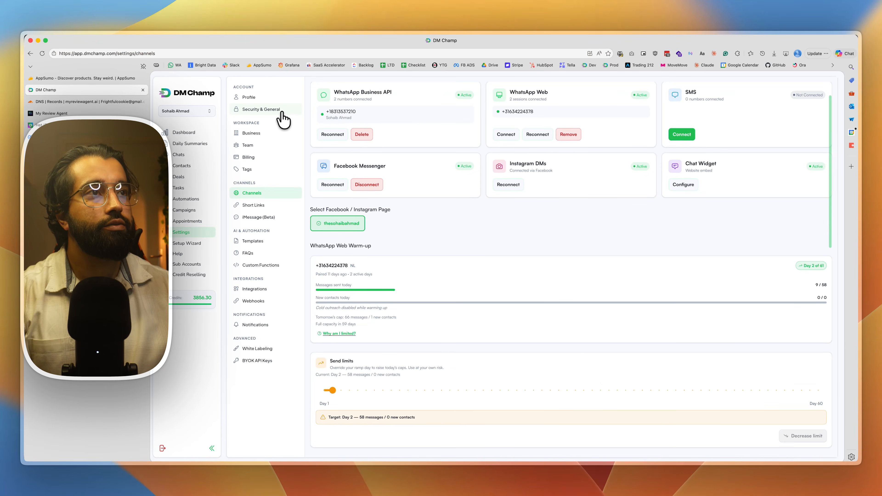
# Review the Profile, Security & General and Business settings, including the list of available time zones
pyautogui.click(264, 109)
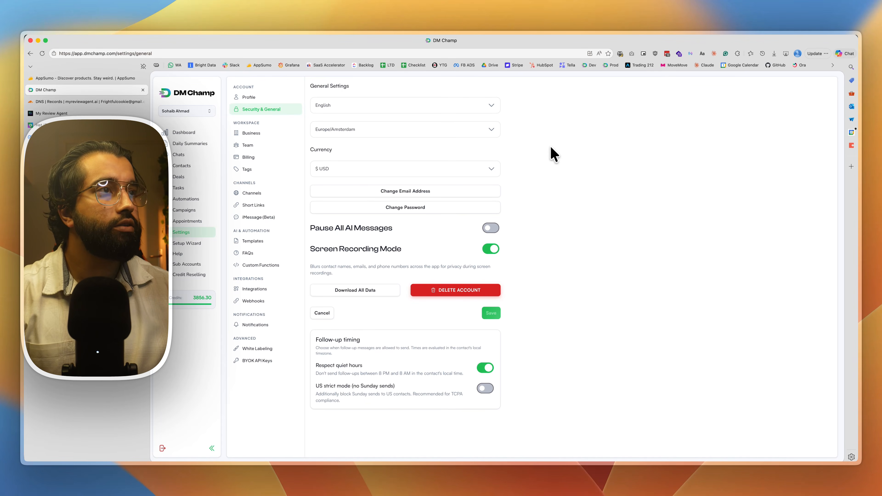
pyautogui.click(271, 98)
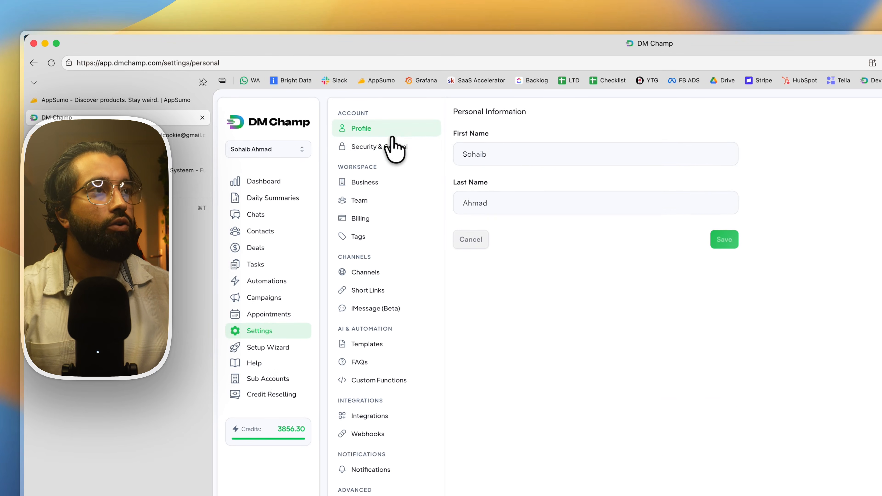
pyautogui.click(391, 146)
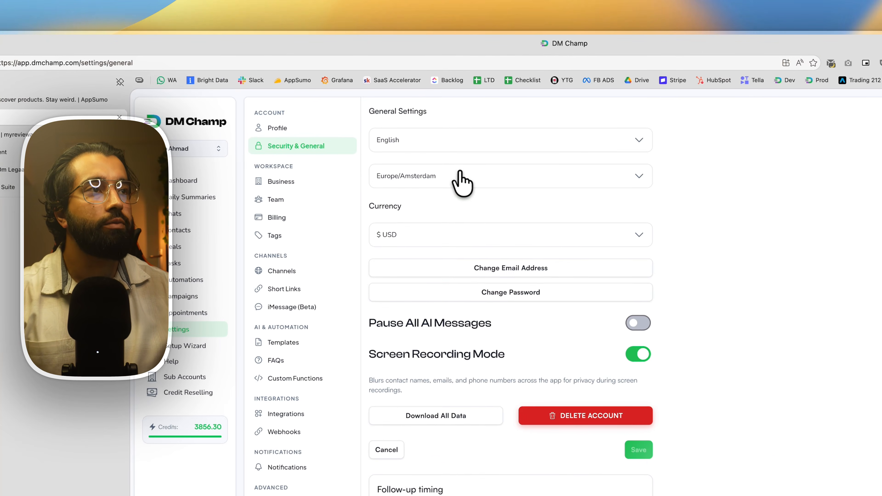
pyautogui.click(460, 172)
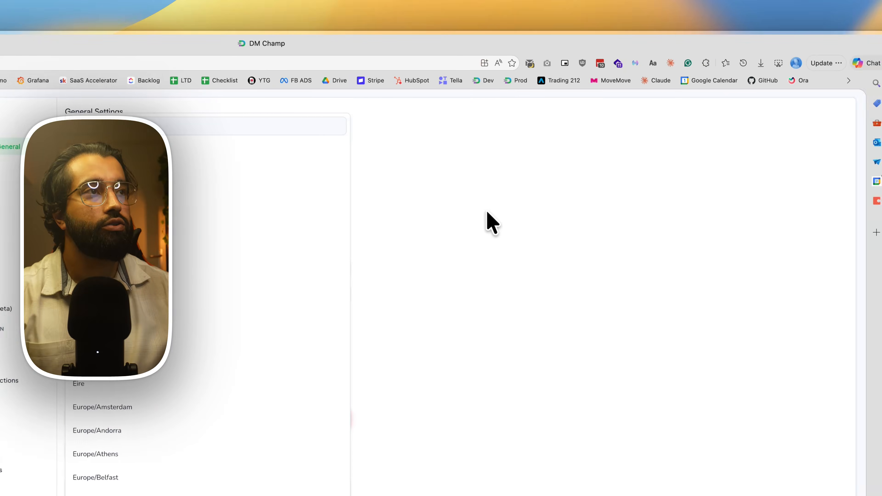
pyautogui.click(785, 211)
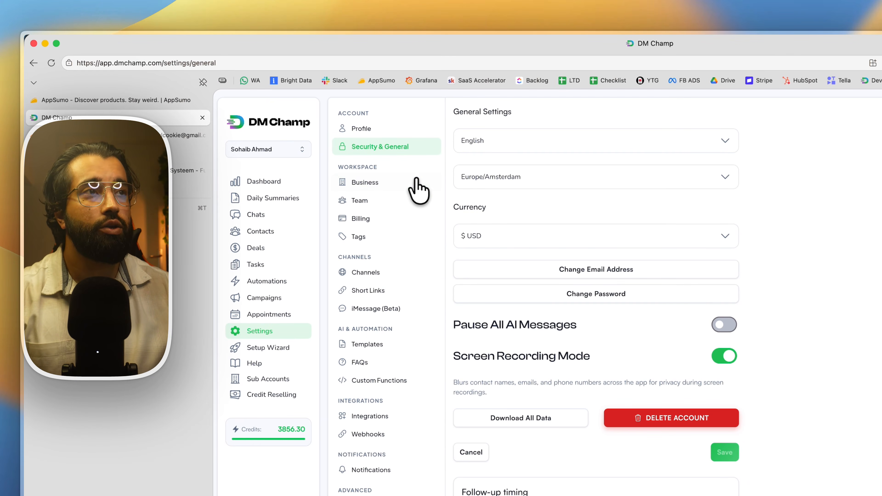
pyautogui.click(383, 187)
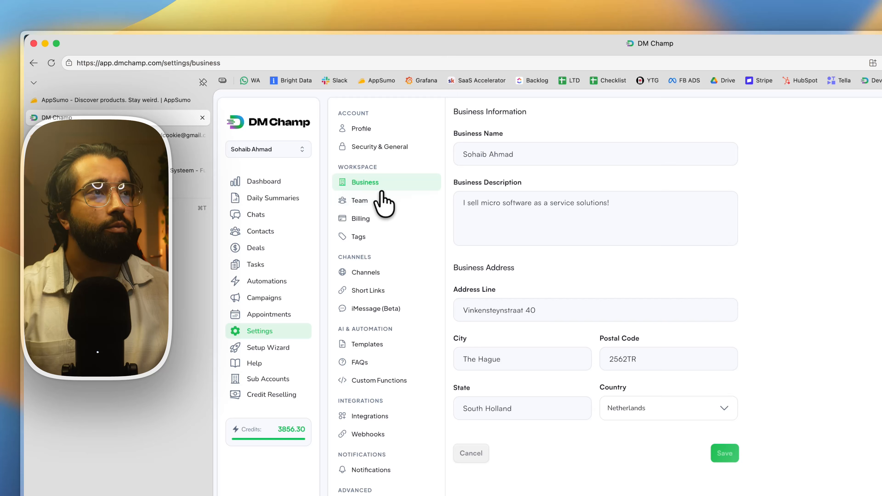
# Inspect the Team invite's role choices and Custom Permissions, closing the invite without sending it
pyautogui.click(372, 200)
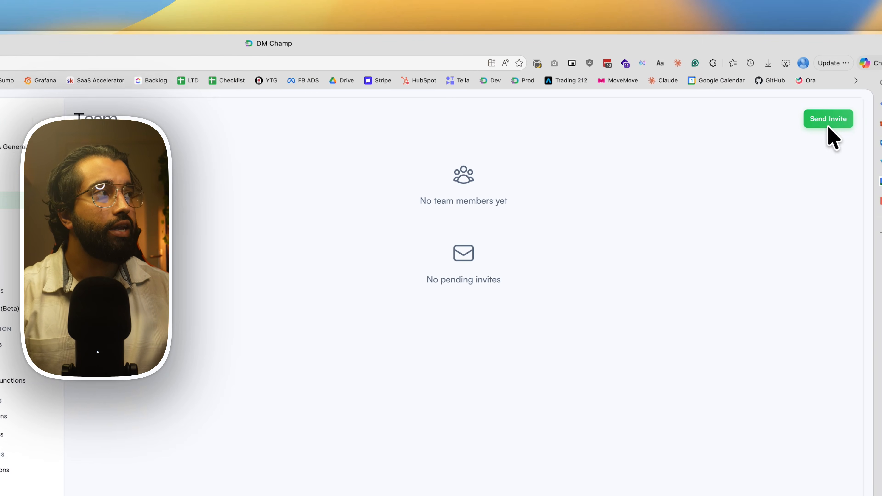
pyautogui.click(794, 120)
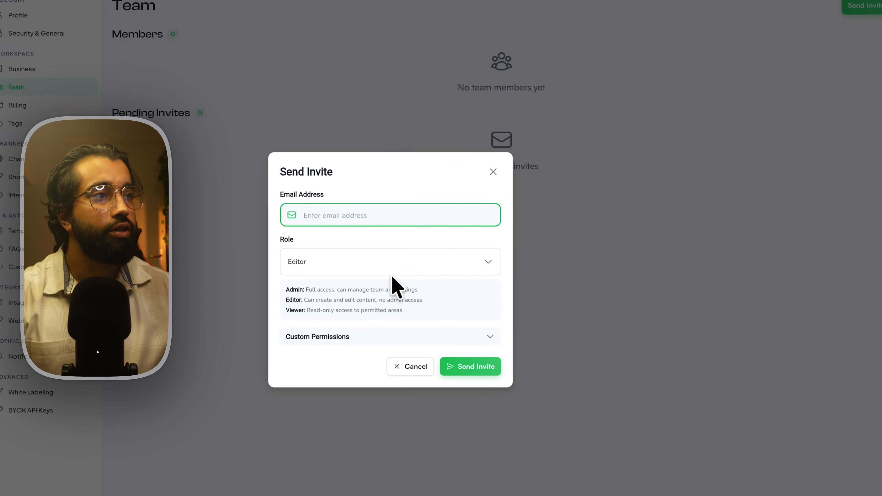
pyautogui.click(401, 260)
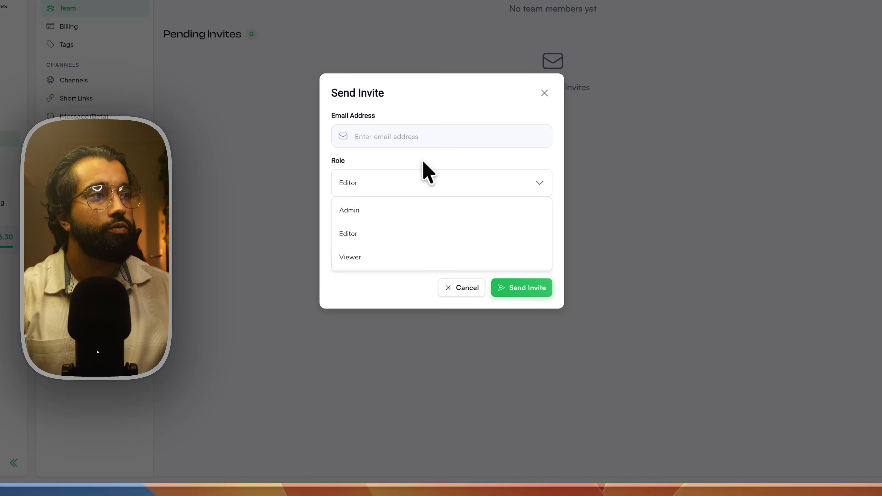
pyautogui.click(430, 232)
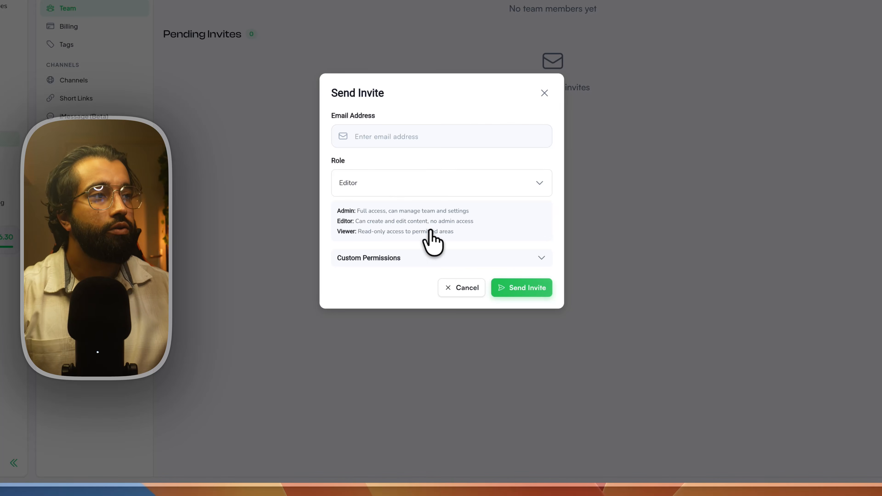
pyautogui.click(440, 258)
pyautogui.scroll(-3, 399, 243)
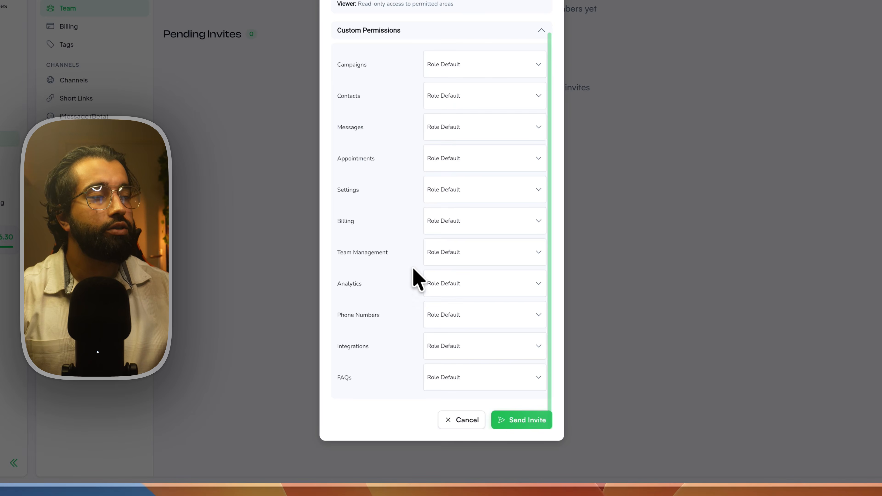
pyautogui.click(545, 163)
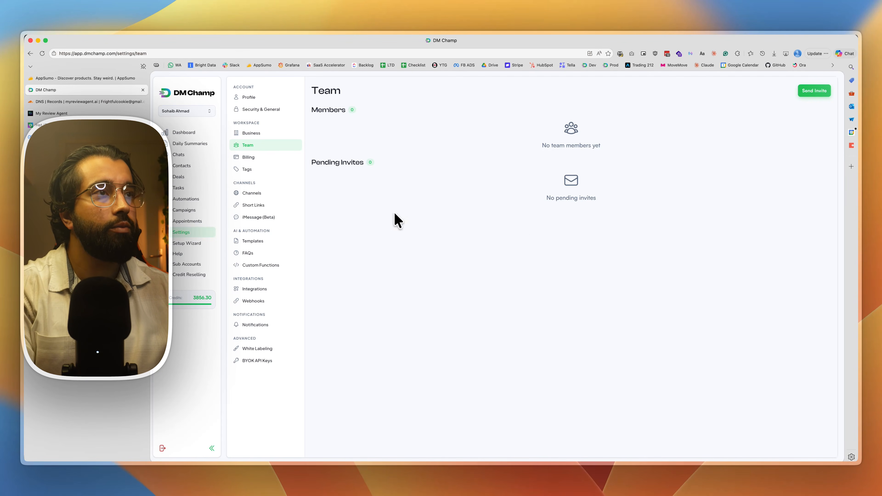
# Examine the Billing page's plan features, recurring and top-up credits, BYOK API usage and Credit Usage list
pyautogui.click(248, 158)
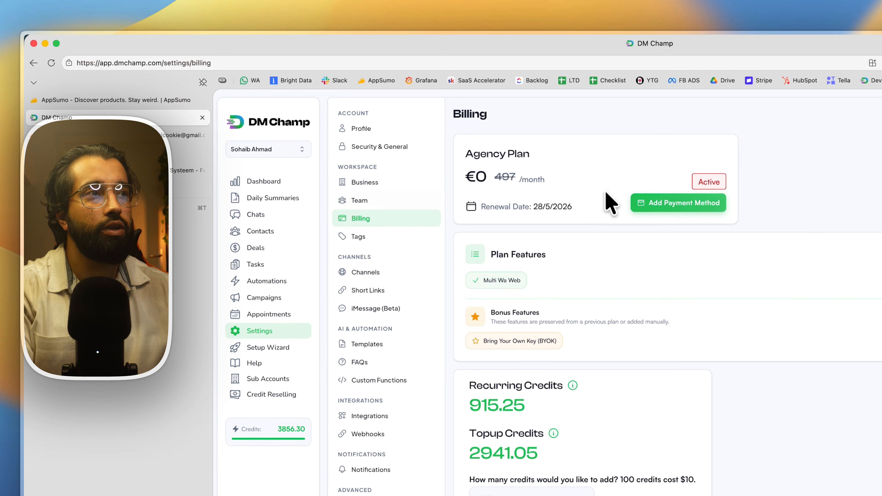
pyautogui.scroll(-5, 655, 351)
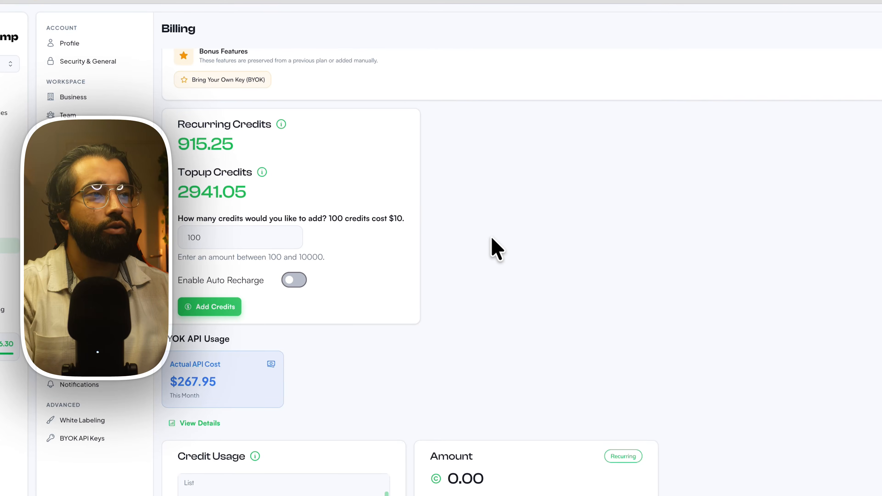
pyautogui.scroll(-3, 786, 333)
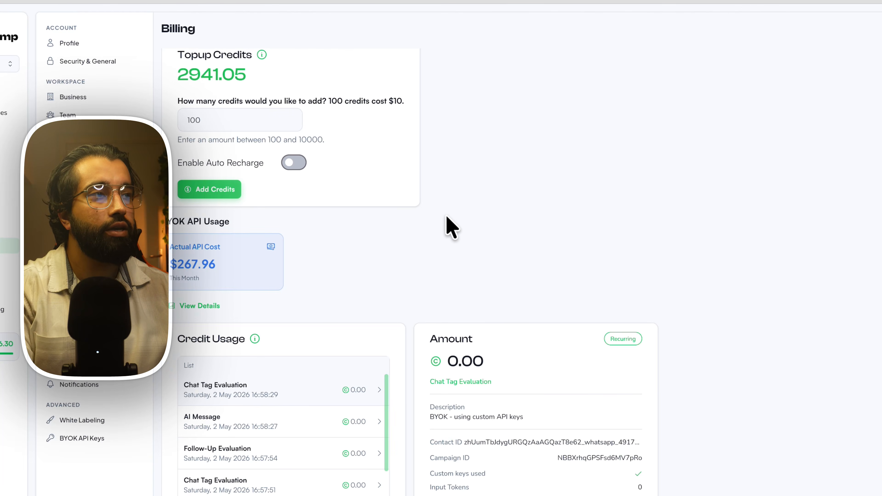
pyautogui.scroll(-3, 448, 227)
pyautogui.scroll(9, 455, 229)
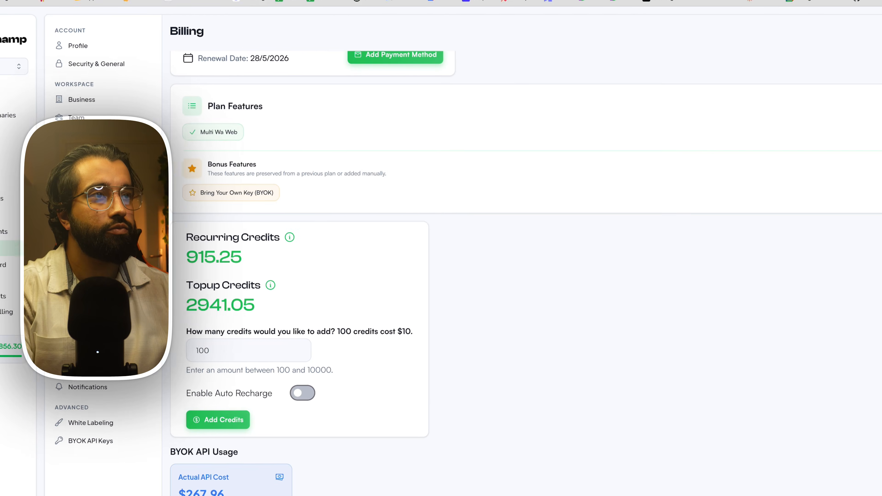
# Look through the Tags, Short Links and iMessage (Beta) settings
pyautogui.click(89, 152)
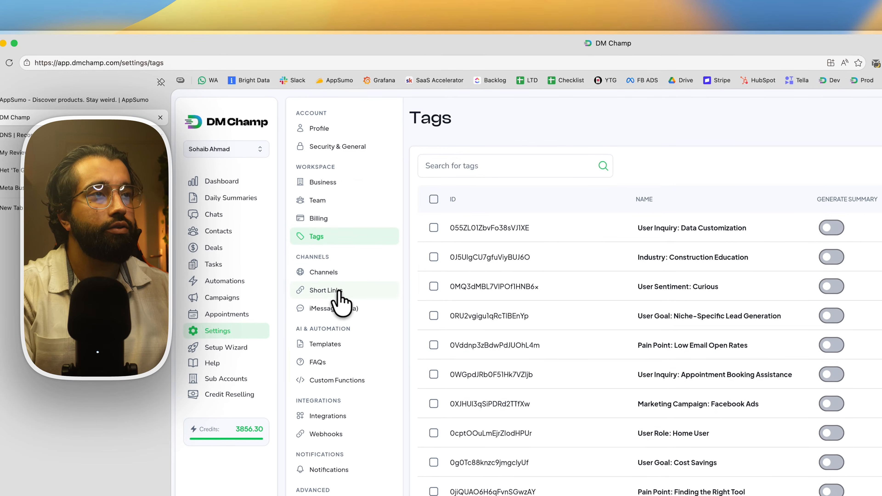
pyautogui.click(338, 292)
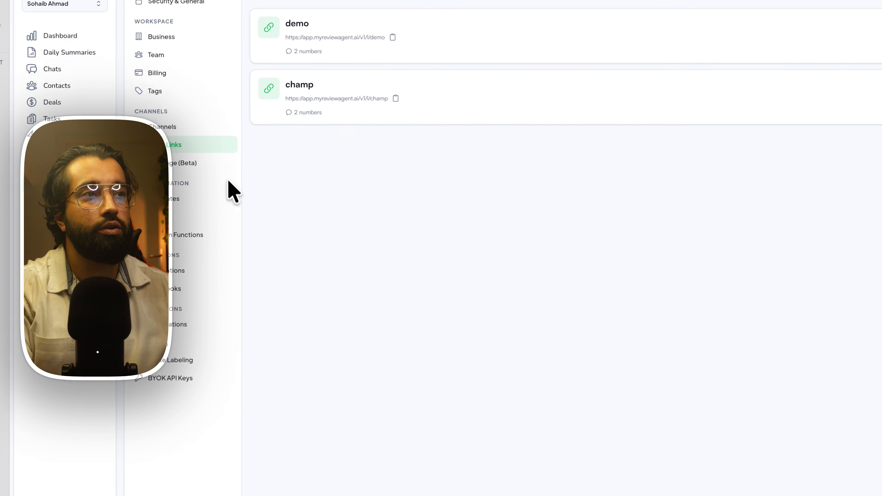
pyautogui.click(191, 161)
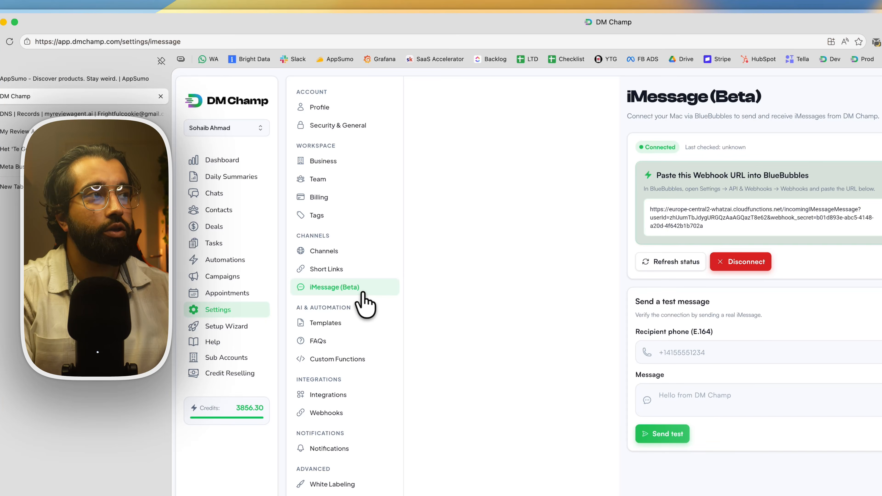
# Look through the message Templates, FAQ Management and Custom Functions settings
pyautogui.click(329, 324)
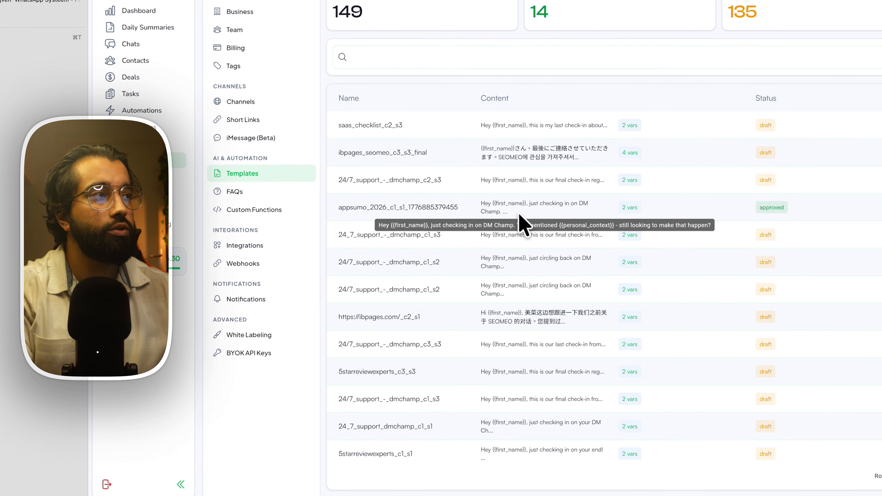
pyautogui.click(245, 191)
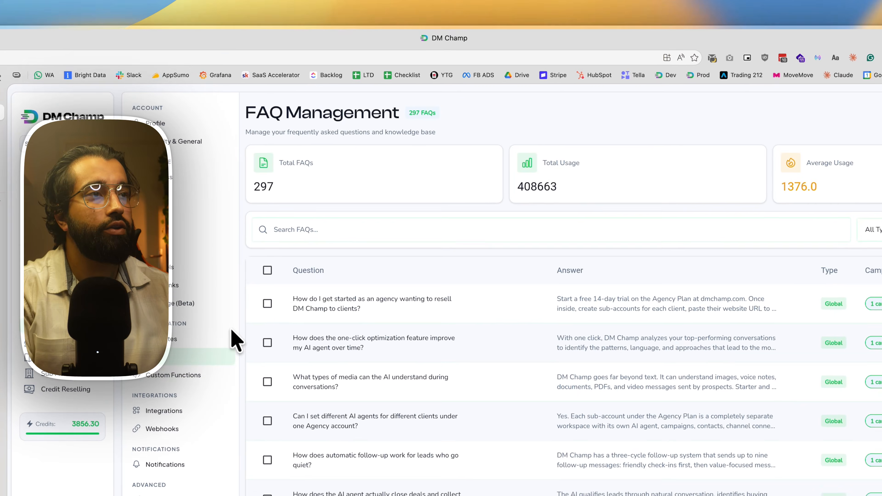
pyautogui.click(173, 374)
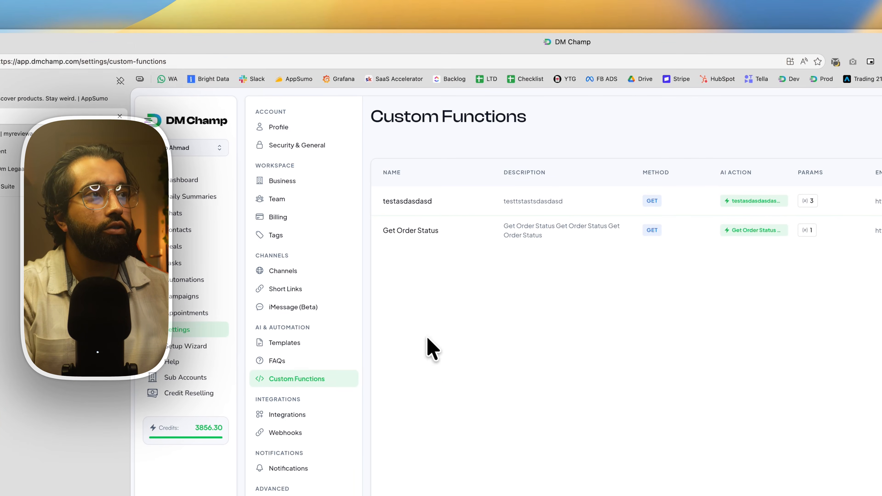
# Look through the Integrations, Notifications and BYOK API Keys settings, and open the White Labeling settings
pyautogui.click(287, 414)
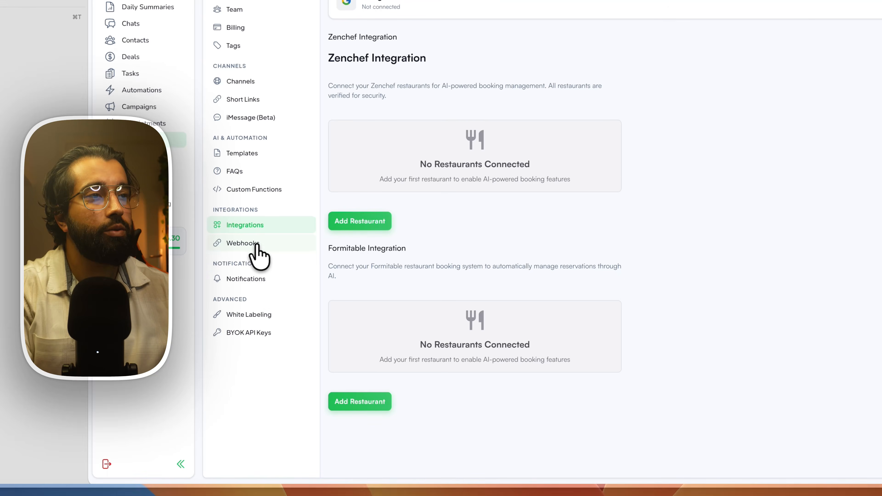
pyautogui.click(255, 279)
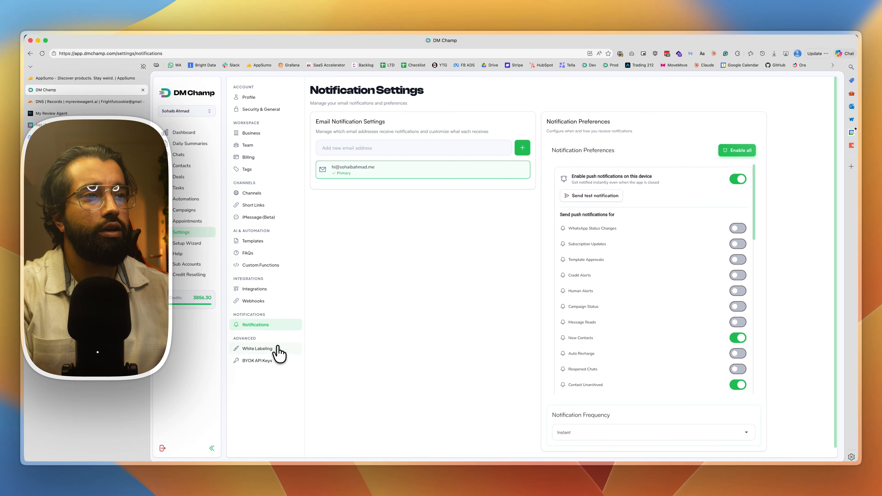
pyautogui.click(261, 360)
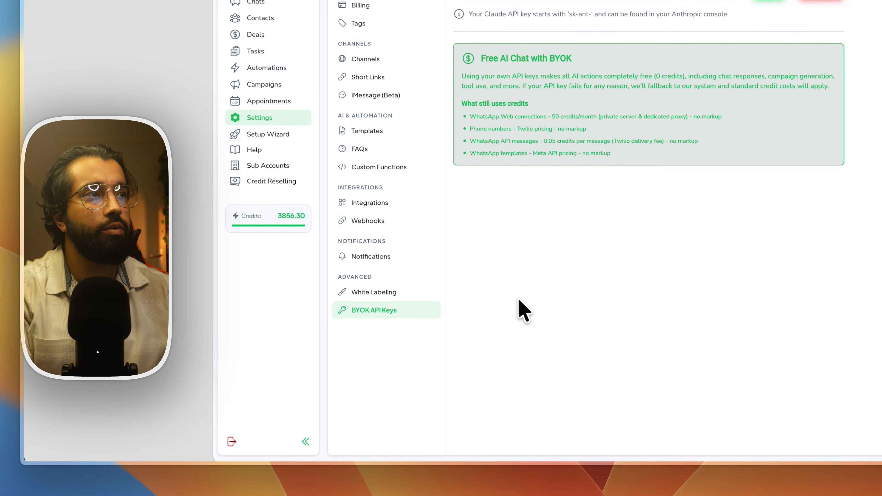
pyautogui.click(399, 292)
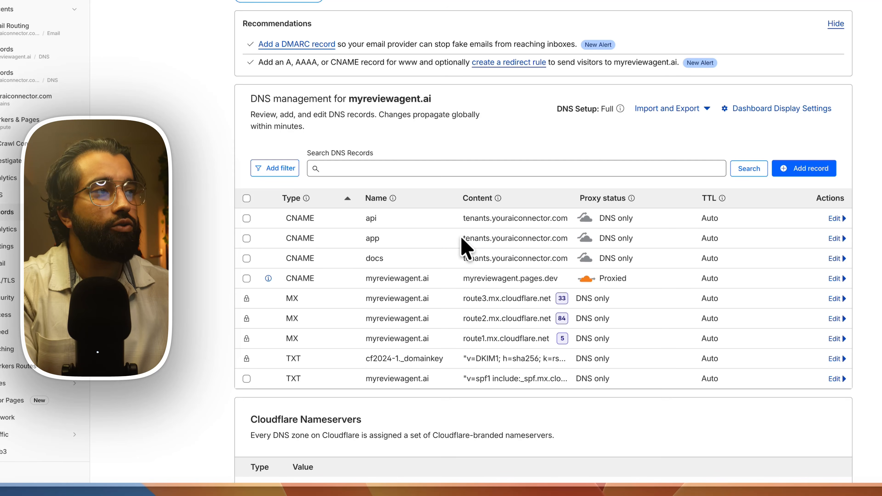
# Compare the api, app and docs CNAME records of myreviewagent.ai in Cloudflare with DM Champ's white-label custom hostnames
pyautogui.moveTo(462, 238); pyautogui.dragTo(571, 240)
pyautogui.click(456, 237)
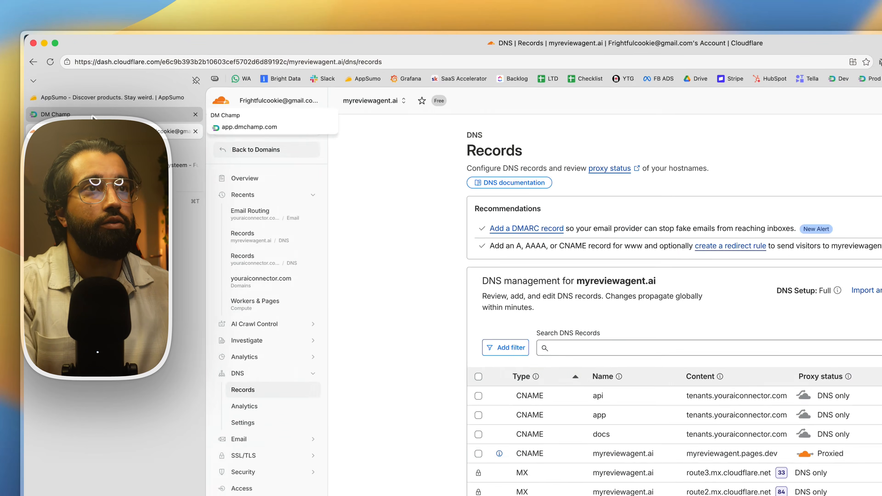
pyautogui.click(71, 91)
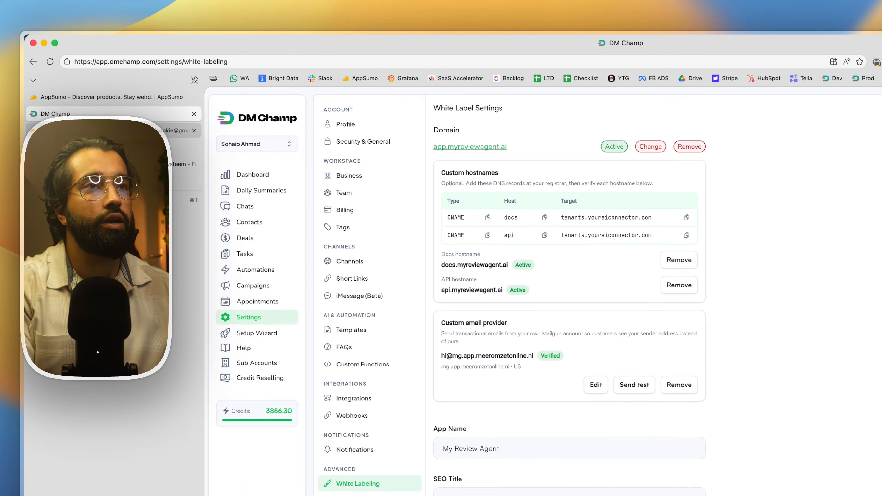
pyautogui.click(87, 101)
pyautogui.doubleClick(458, 280)
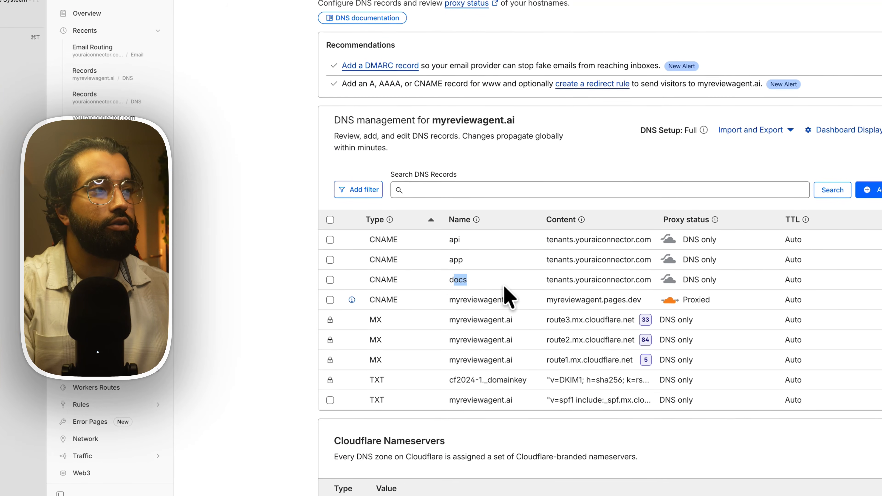
pyautogui.moveTo(549, 280); pyautogui.dragTo(651, 280)
pyautogui.click(465, 244)
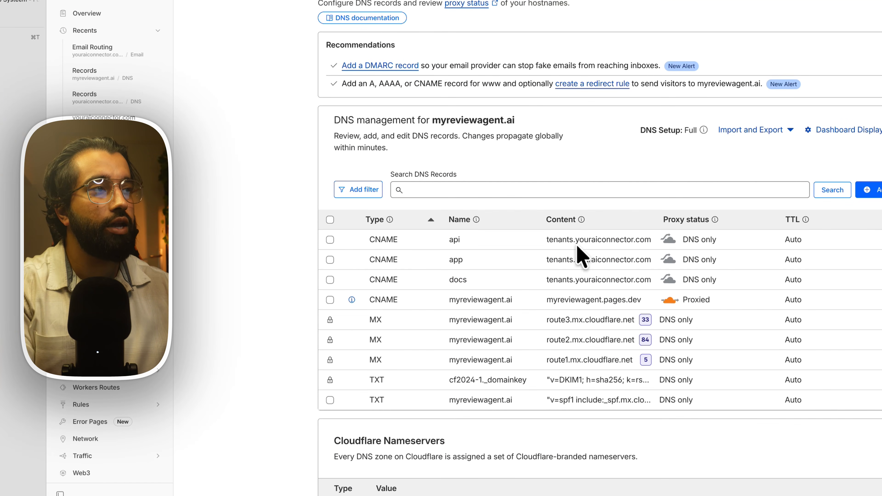
pyautogui.moveTo(567, 243); pyautogui.dragTo(590, 242)
# Look through DM Champ's White Label settings, from the custom hostnames and email provider to the docs switches, colors, logo and icon
pyautogui.click(41, 90)
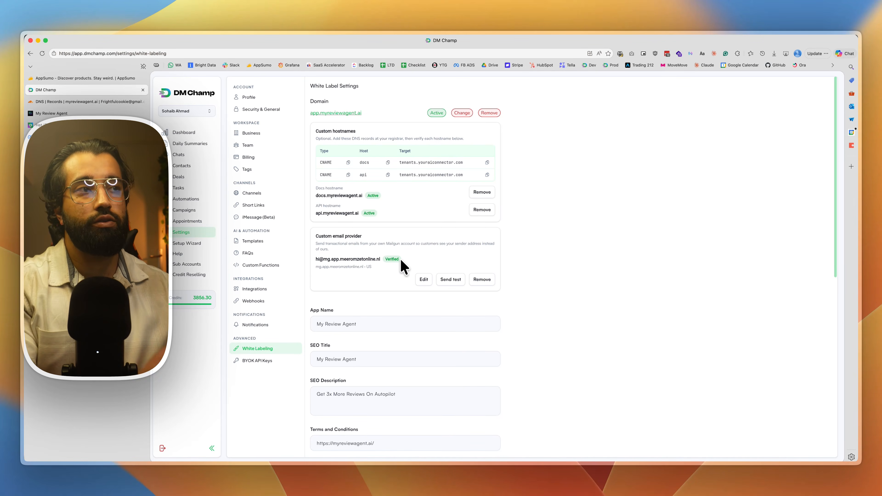
pyautogui.scroll(-5, 407, 258)
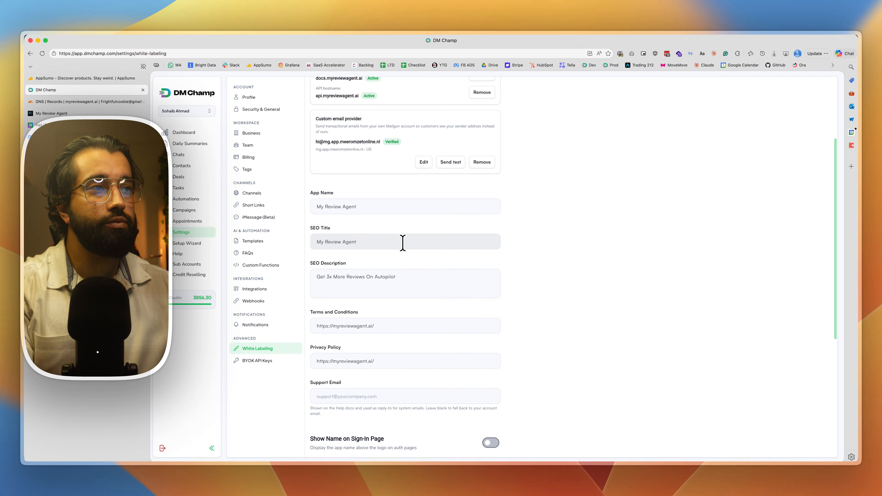
pyautogui.scroll(-2, 403, 242)
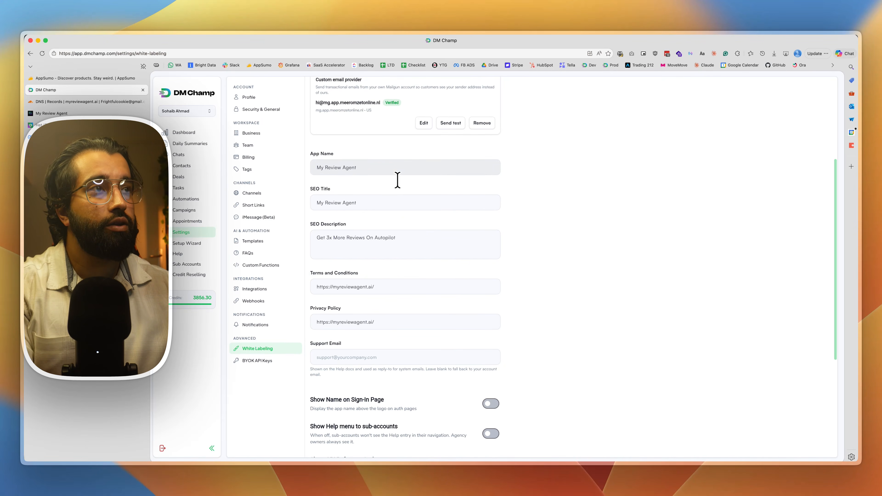
pyautogui.scroll(-2, 439, 296)
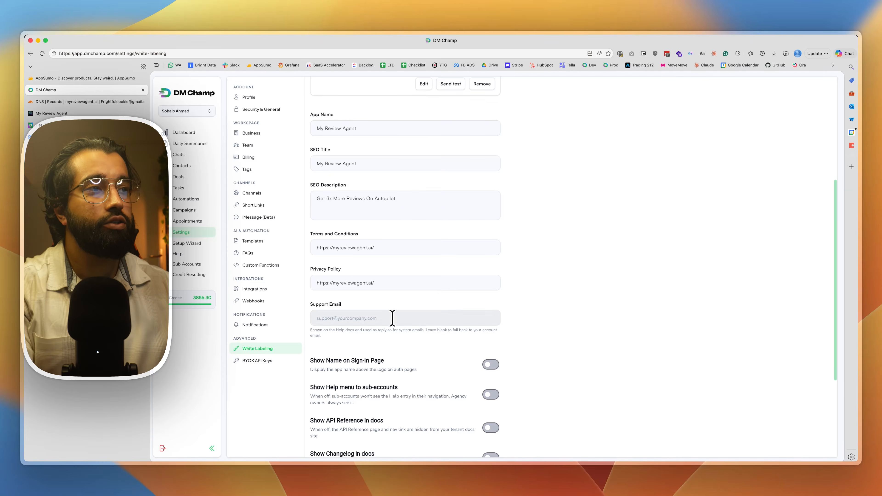
pyautogui.scroll(-4, 393, 318)
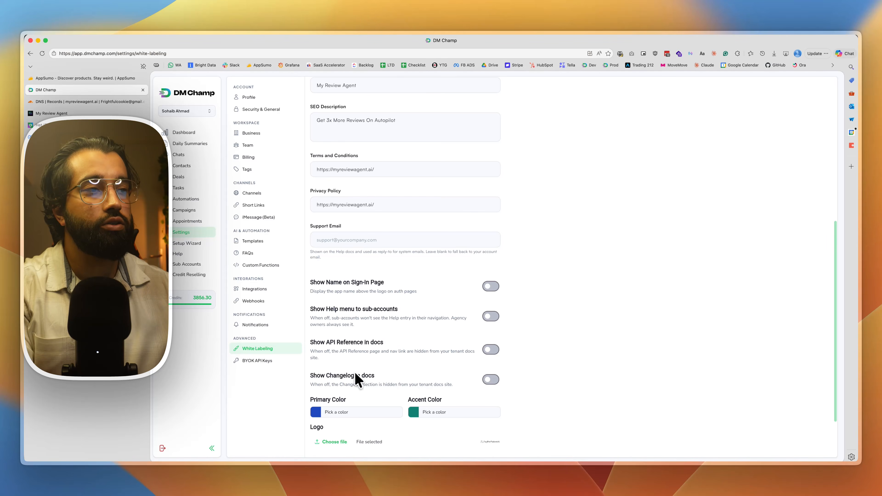
pyautogui.scroll(-2, 414, 364)
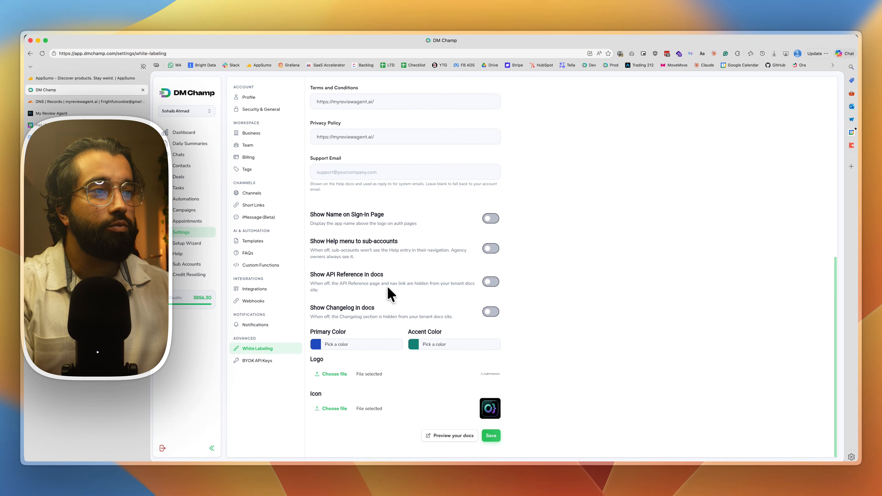
pyautogui.scroll(10, 391, 295)
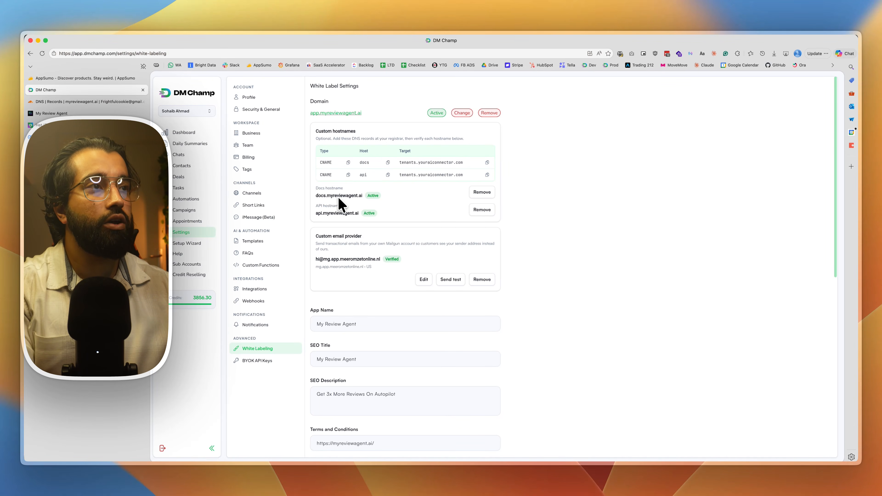
# Preview the white-labeled docs site and examine its docs.myreviewagent.ai address
pyautogui.scroll(-10, 402, 196)
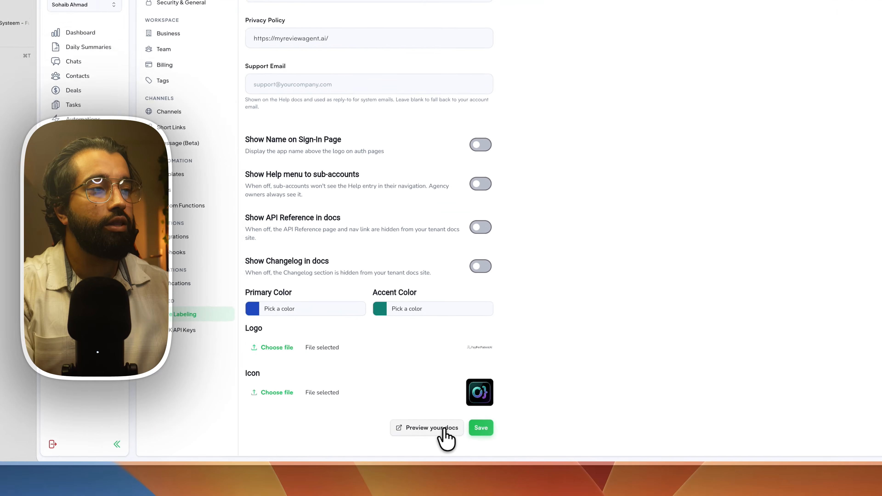
pyautogui.click(454, 435)
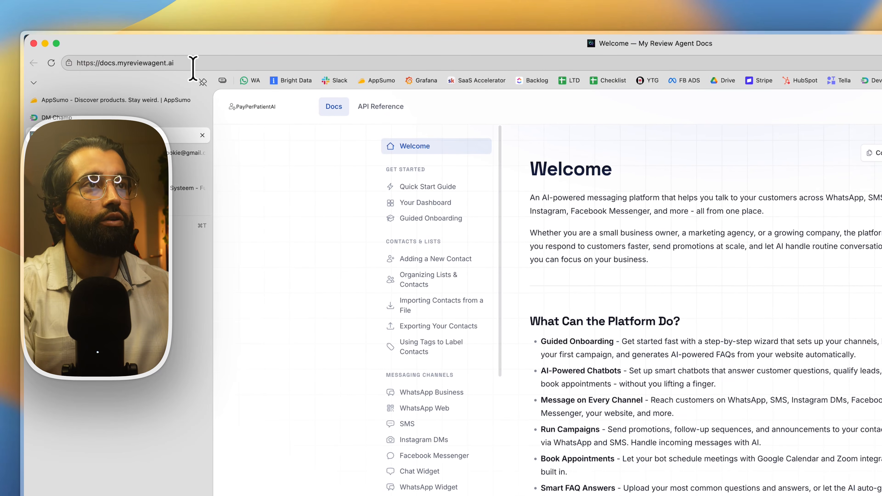
pyautogui.moveTo(192, 66); pyautogui.dragTo(97, 63)
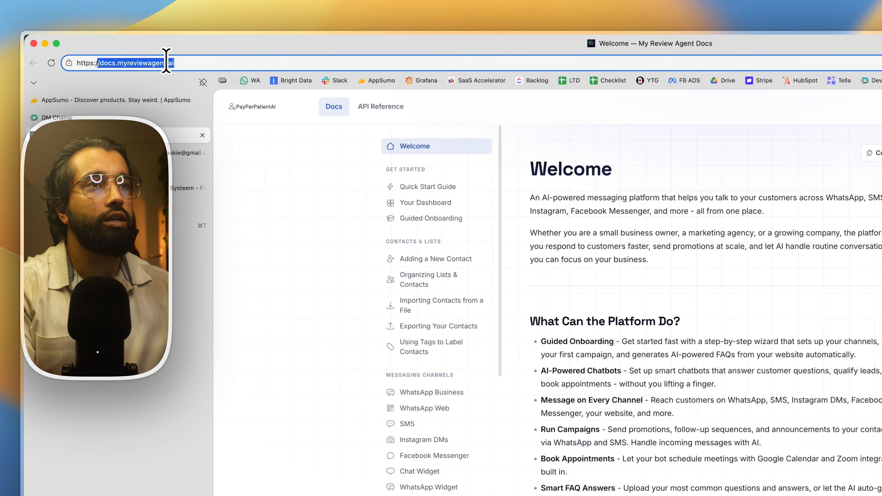
pyautogui.moveTo(166, 62); pyautogui.dragTo(166, 63)
# Load the docs from docs.youraiconnector.com/?t=app.myreviewagent.ai, examine that fallback address, and return to docs.myreviewagent.ai
pyautogui.press('super+a')
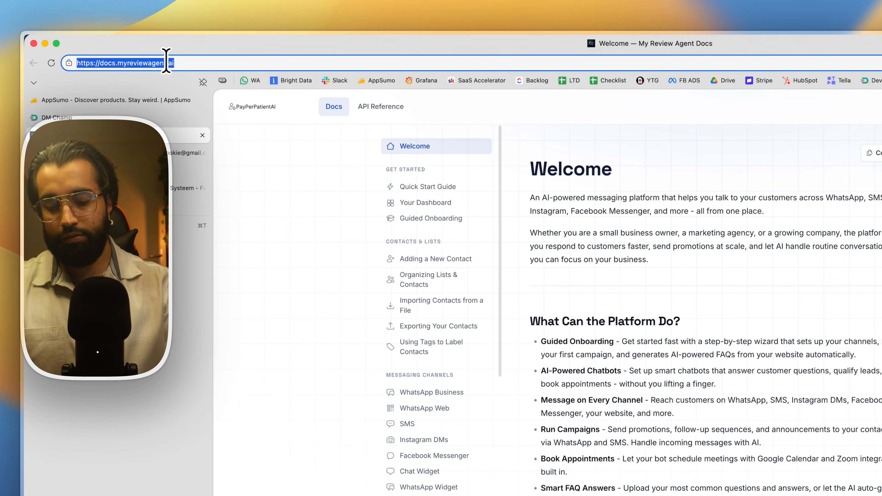
pyautogui.write('docs.you')
pyautogui.press('Return')
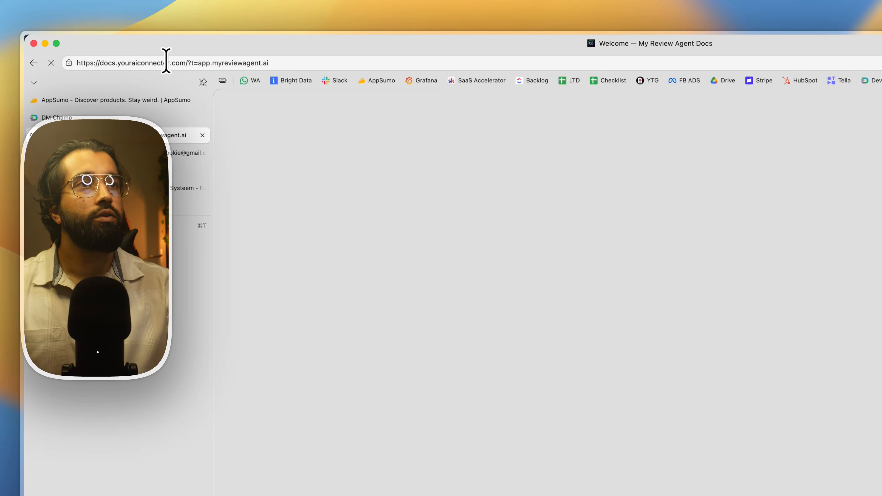
pyautogui.doubleClick(140, 62)
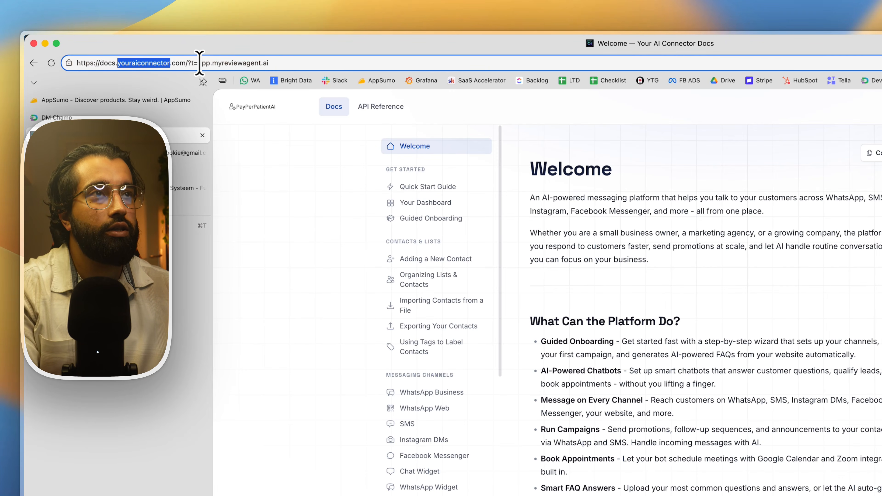
pyautogui.moveTo(200, 63); pyautogui.dragTo(280, 65)
pyautogui.click(248, 63)
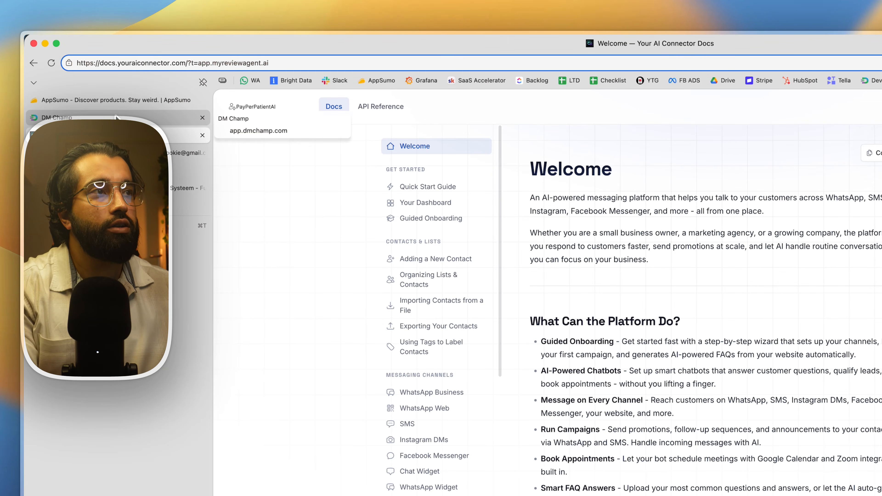
pyautogui.click(34, 63)
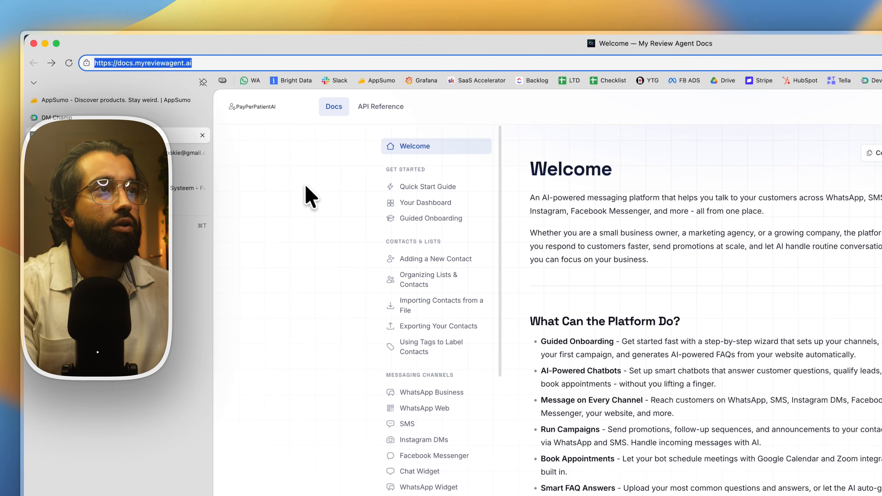
pyautogui.click(310, 197)
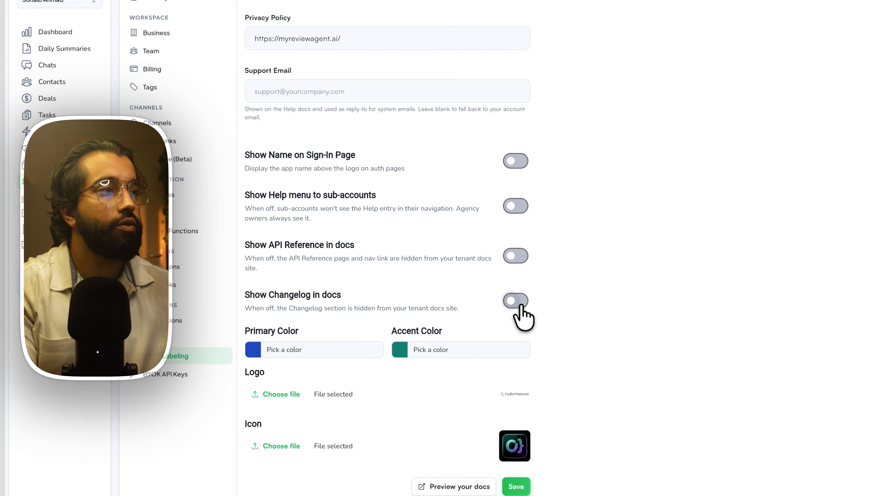
# Enable Show Changelog in docs and Show API Reference in docs, preview the docs again, and close the older preview
pyautogui.click(515, 301)
pyautogui.click(519, 257)
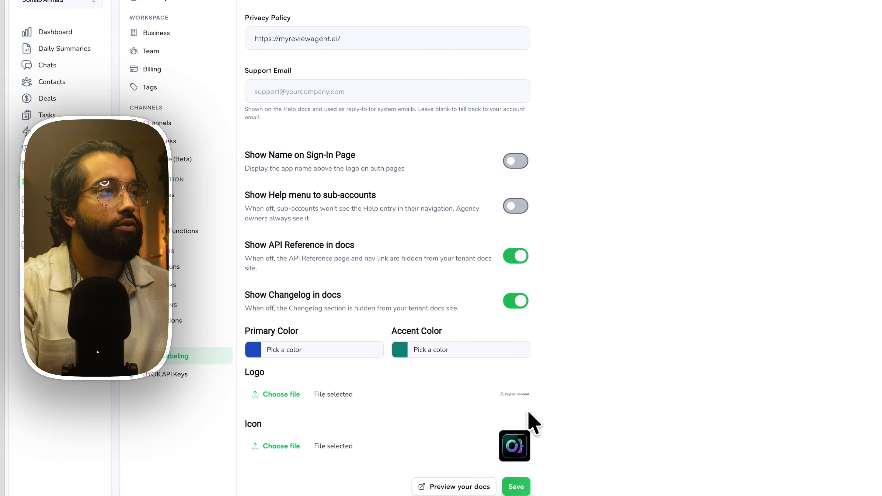
pyautogui.click(475, 488)
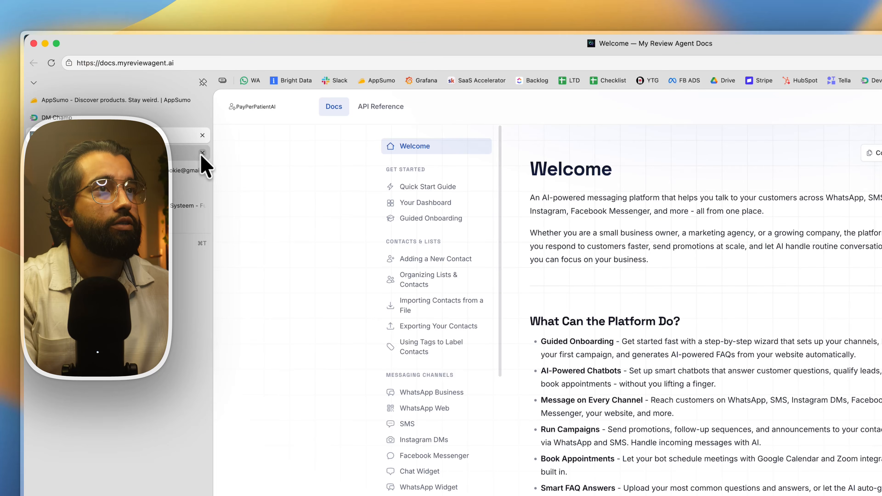
pyautogui.click(203, 153)
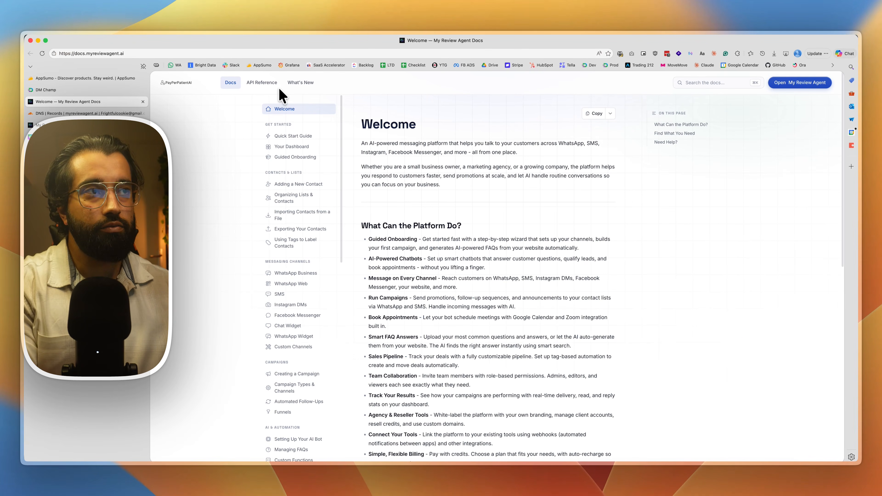
# Look through the docs site's API Reference and the What's New changelog entries for May 2026 and April 2026
pyautogui.click(265, 84)
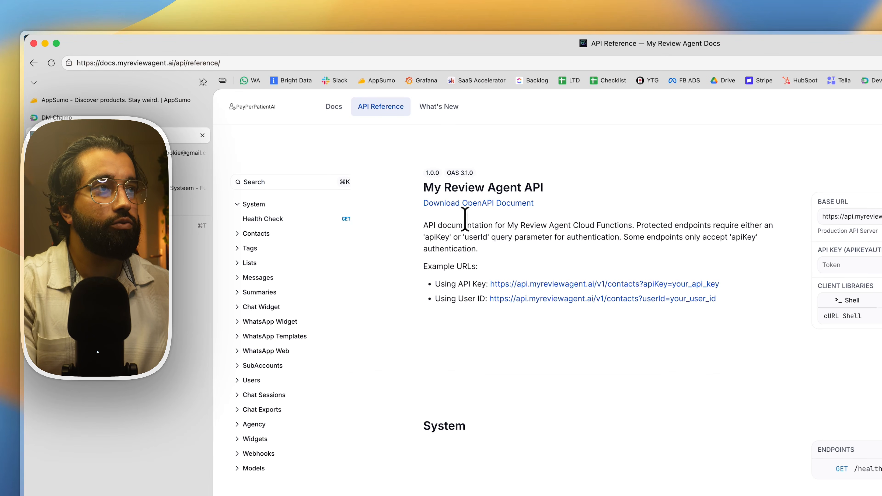
pyautogui.scroll(-10, 214, 365)
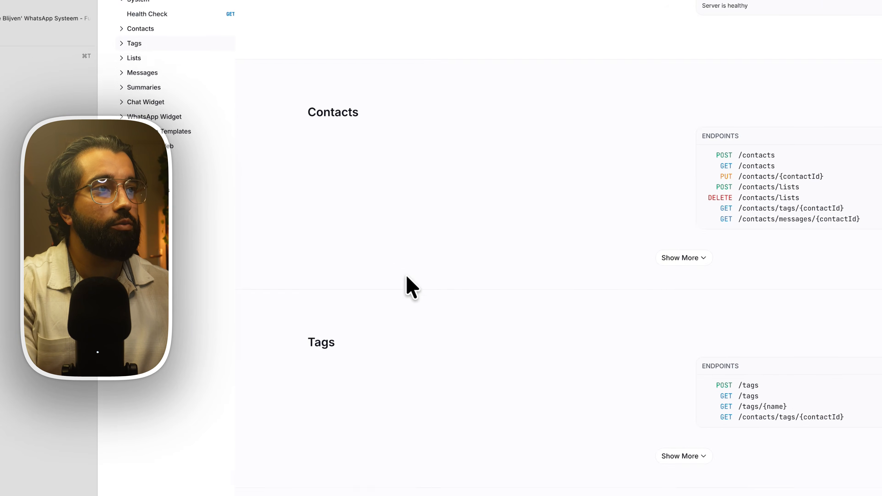
pyautogui.scroll(10, 173, 480)
pyautogui.click(93, 106)
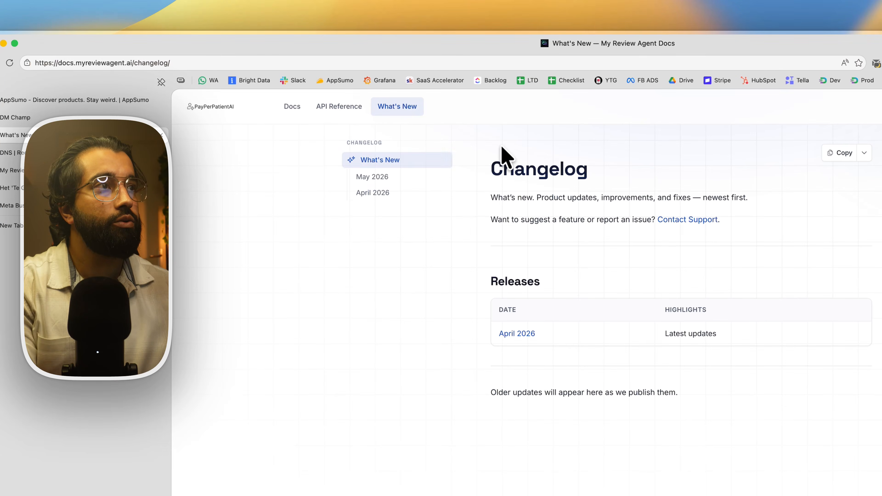
pyautogui.click(390, 178)
pyautogui.scroll(-5, 573, 361)
pyautogui.scroll(5, 525, 325)
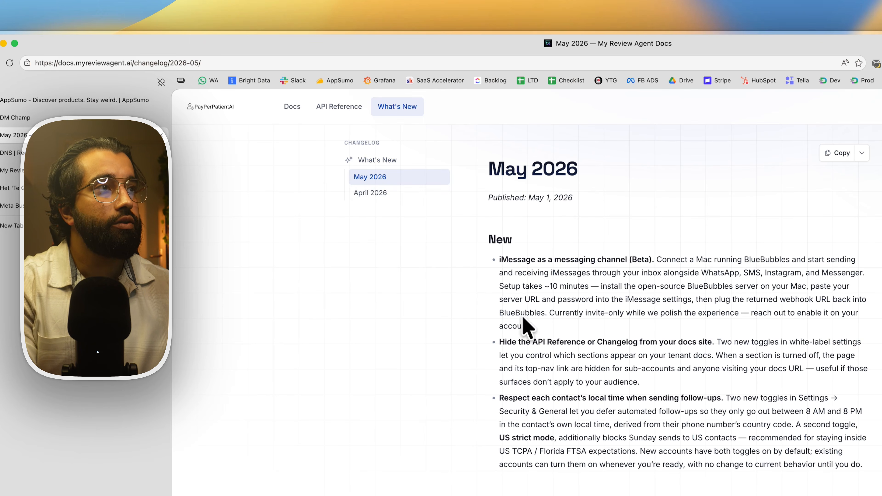
pyautogui.click(396, 194)
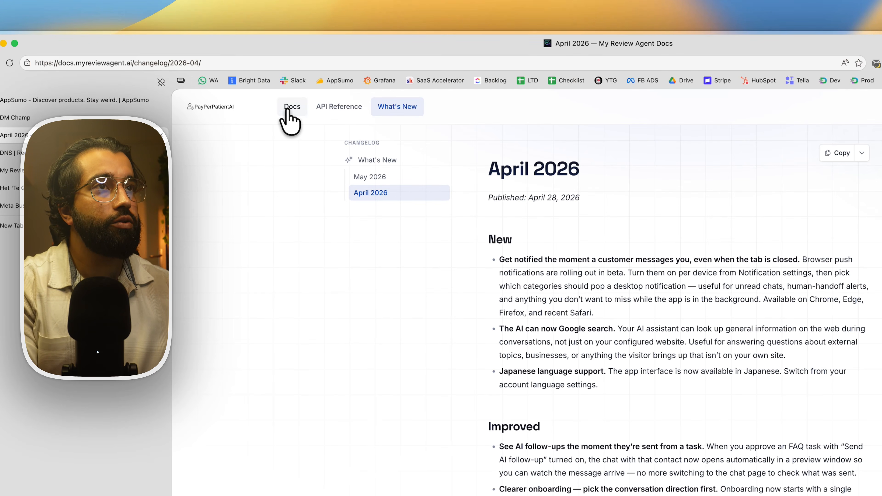
# Disable Show API Reference and Show Changelog in docs, save the White Label settings, and reload the docs site
pyautogui.click(36, 118)
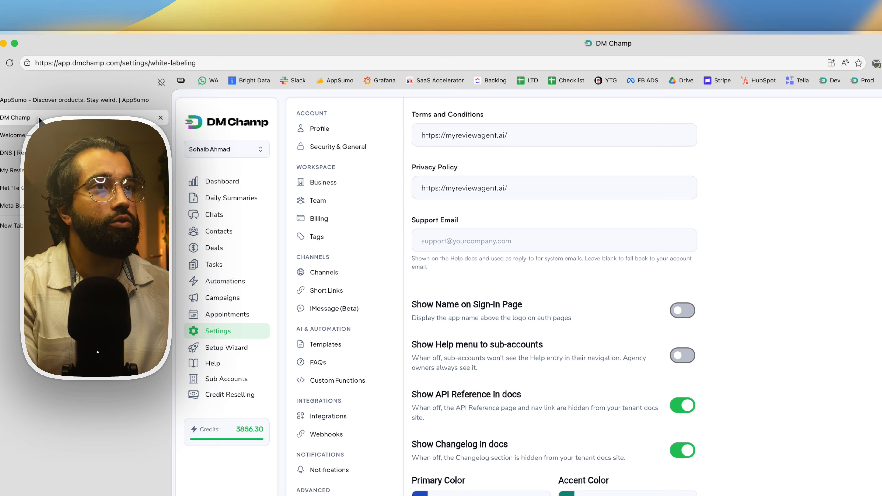
pyautogui.click(656, 416)
pyautogui.click(656, 371)
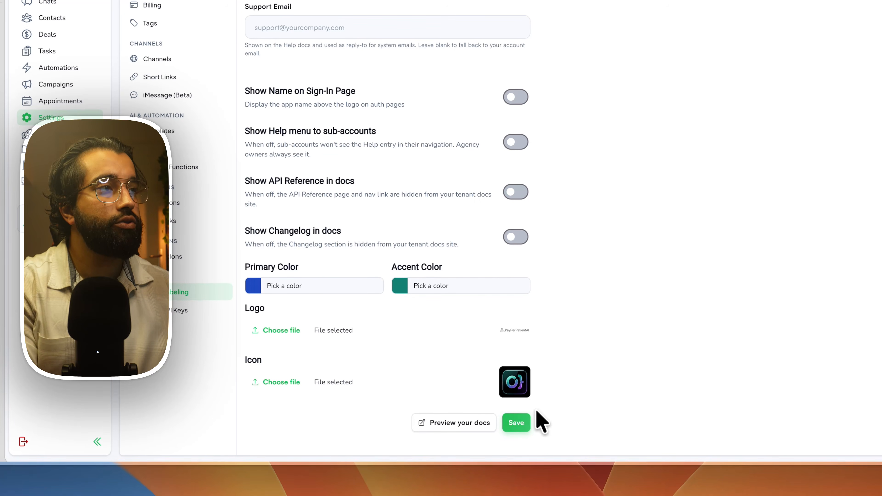
pyautogui.click(519, 426)
pyautogui.click(83, 93)
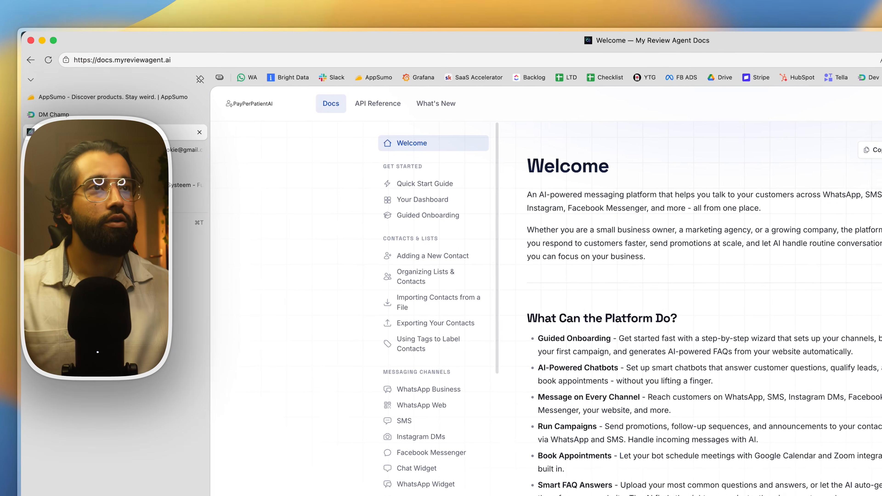
pyautogui.press('super+r')
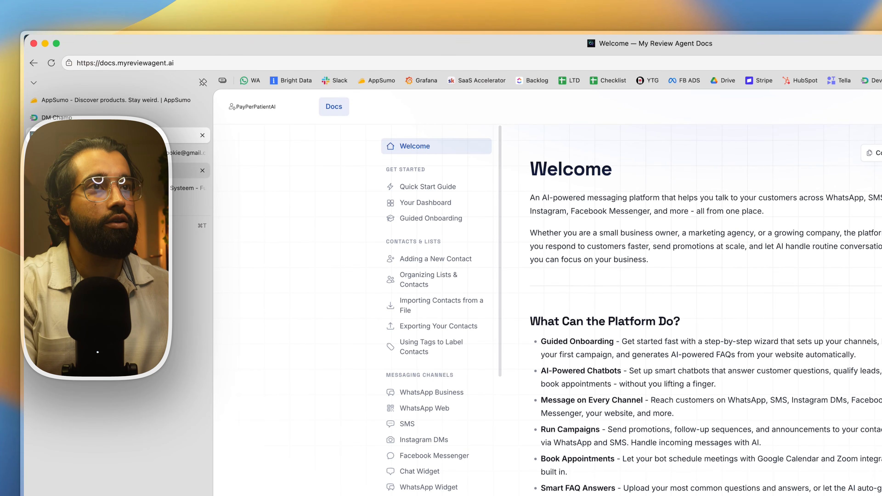
# Switch to the My Review Agent app, close the open chat widget settings, and open the embedded Help docs
pyautogui.click(184, 170)
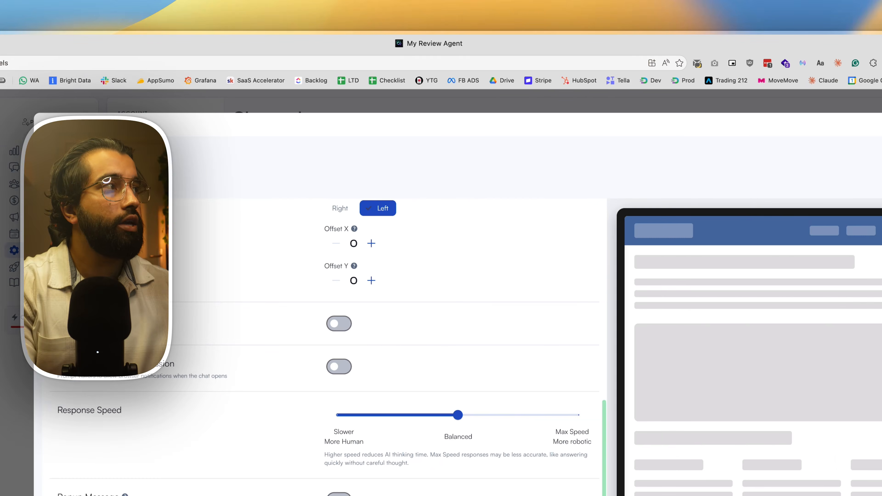
pyautogui.click(348, 99)
pyautogui.moveTo(209, 63); pyautogui.dragTo(66, 62)
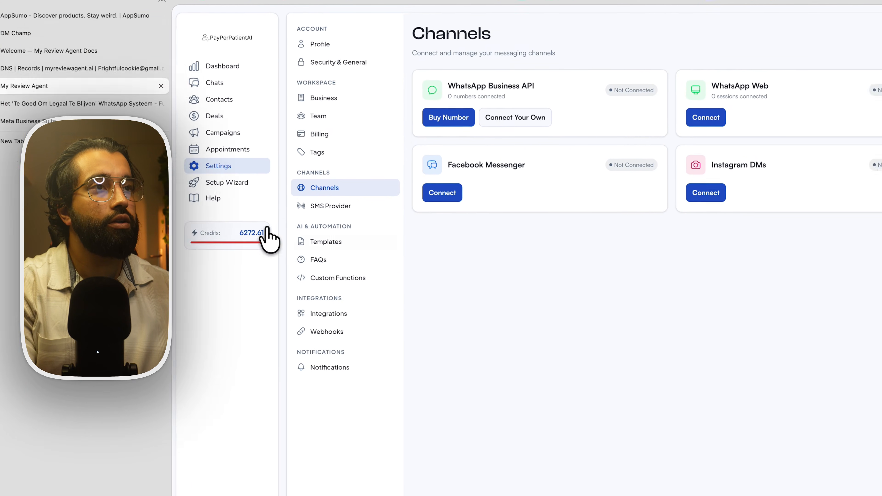
pyautogui.click(261, 261)
pyautogui.click(273, 280)
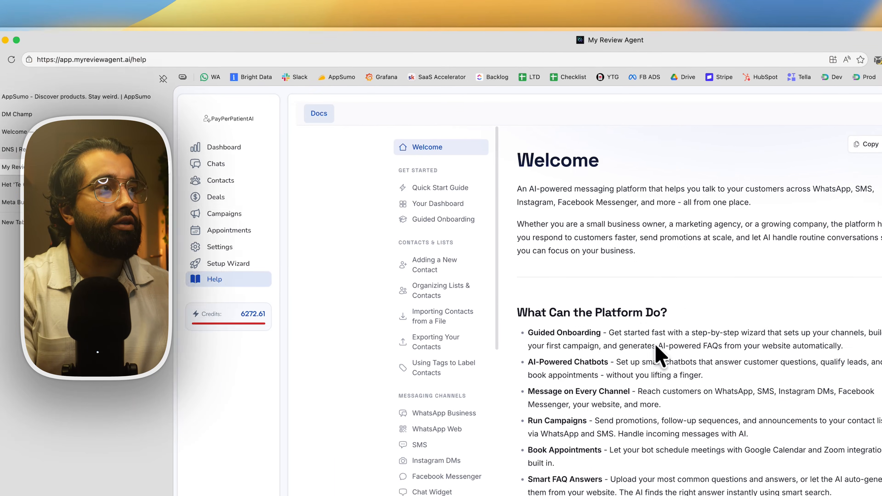
# Look through the embedded Help docs' Welcome page, including the Find What You Need table and the Contact Support link
pyautogui.scroll(-10, 660, 355)
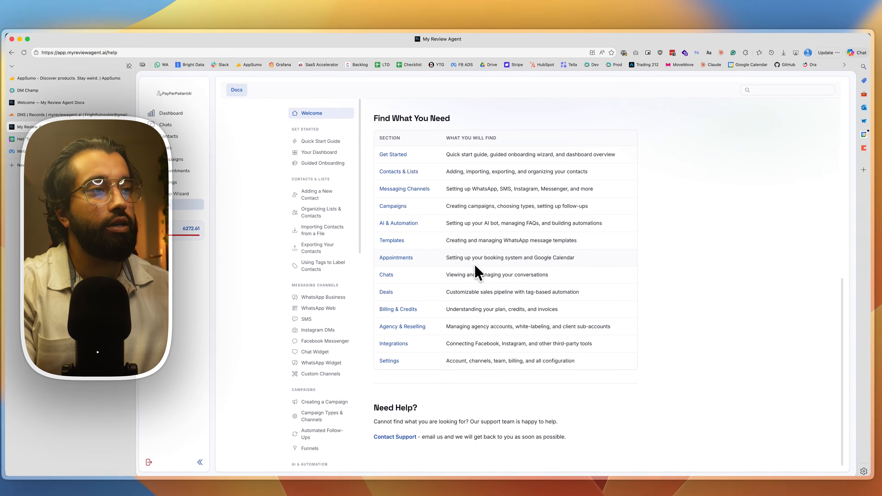
pyautogui.scroll(1, 470, 254)
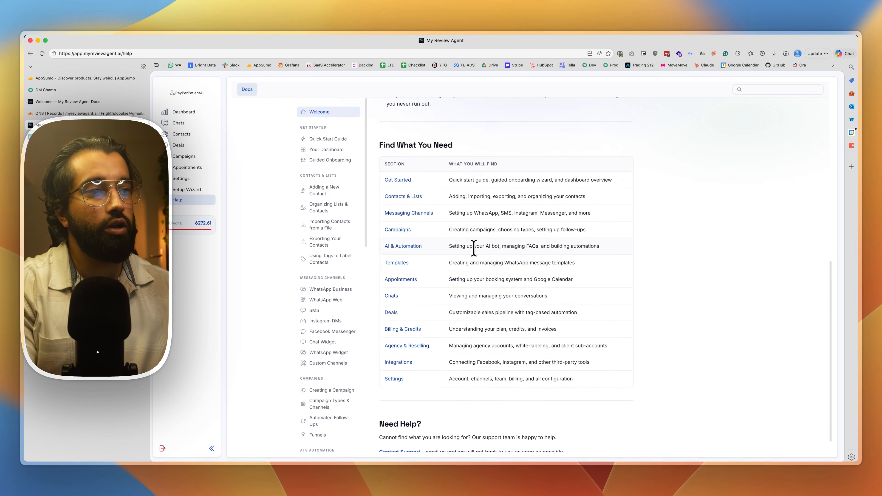
pyautogui.scroll(-1, 470, 255)
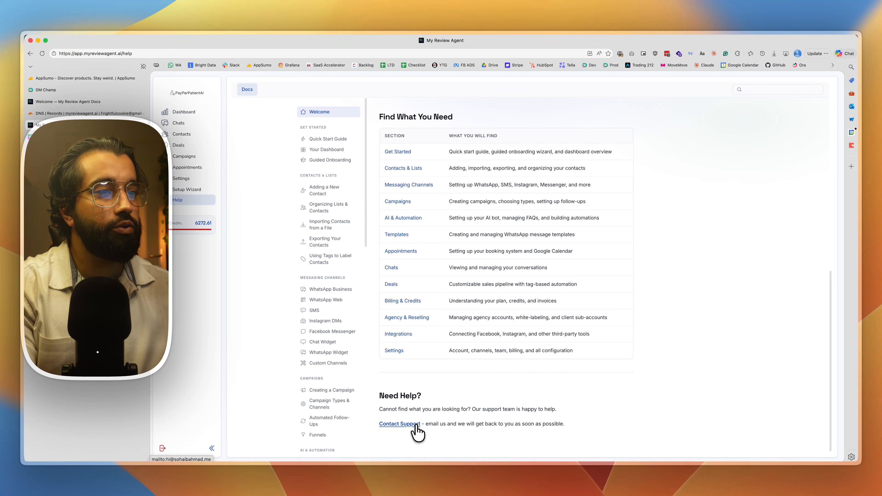
pyautogui.scroll(5, 444, 250)
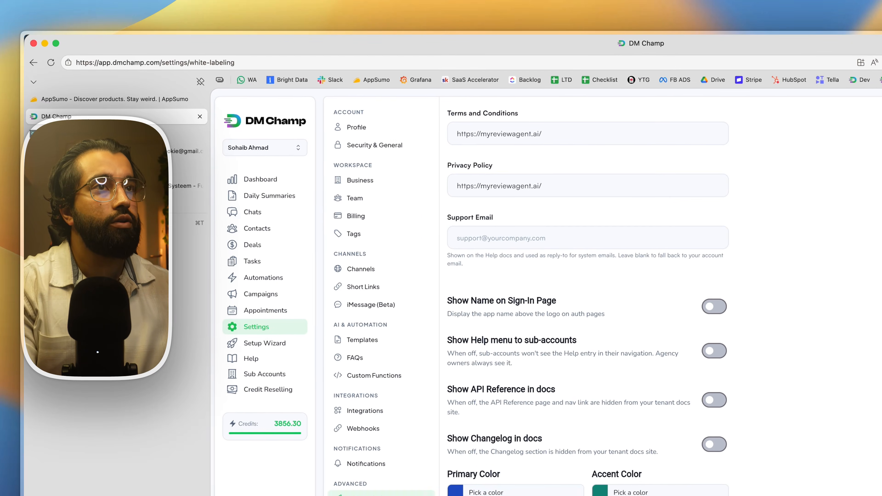
# Switch to DM Champ's White Labeling settings and examine the Support Email field and the docs visibility options below it
pyautogui.scroll(3, 492, 246)
pyautogui.click(506, 354)
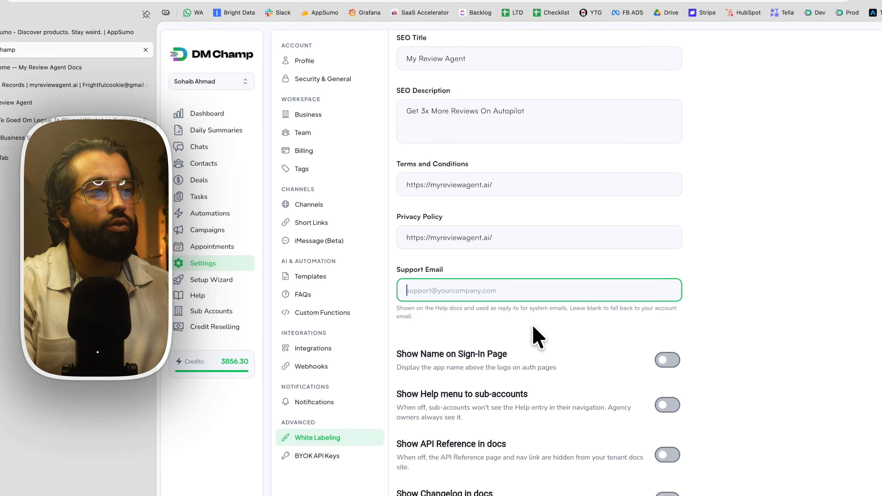
pyautogui.scroll(-3, 590, 407)
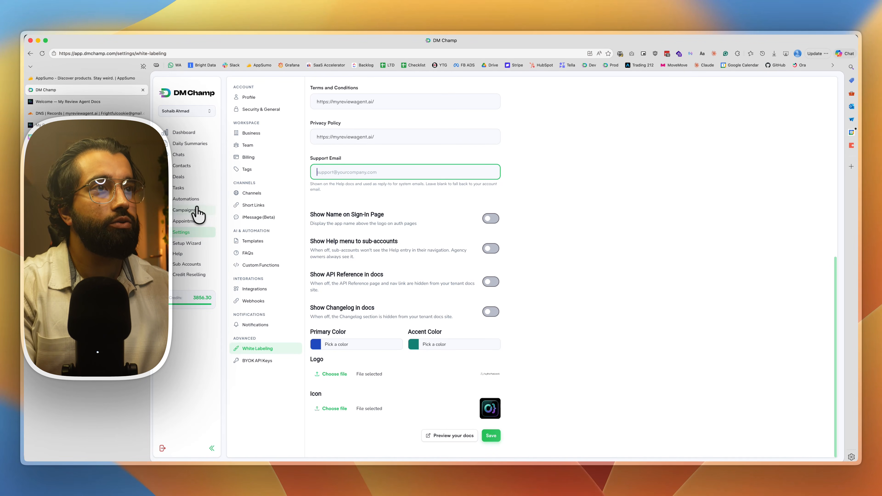
# Open Chats, select the two newest conversations to examine the bulk actions, deselect them, and view the Campaigns and Tags filters
pyautogui.click(187, 155)
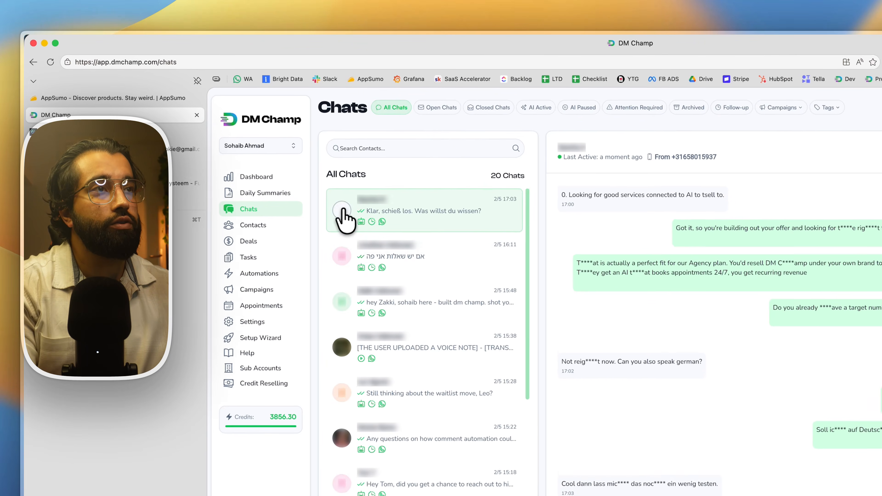
pyautogui.click(342, 210)
pyautogui.click(342, 257)
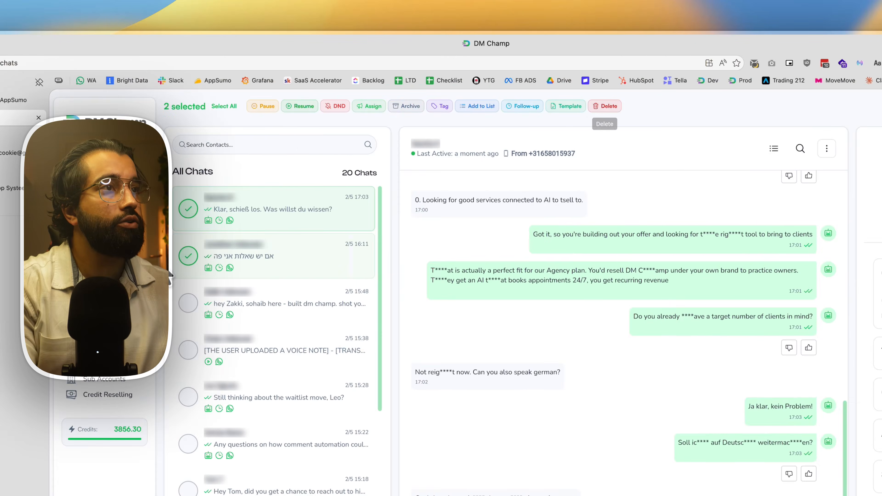
pyautogui.click(188, 256)
pyautogui.click(188, 209)
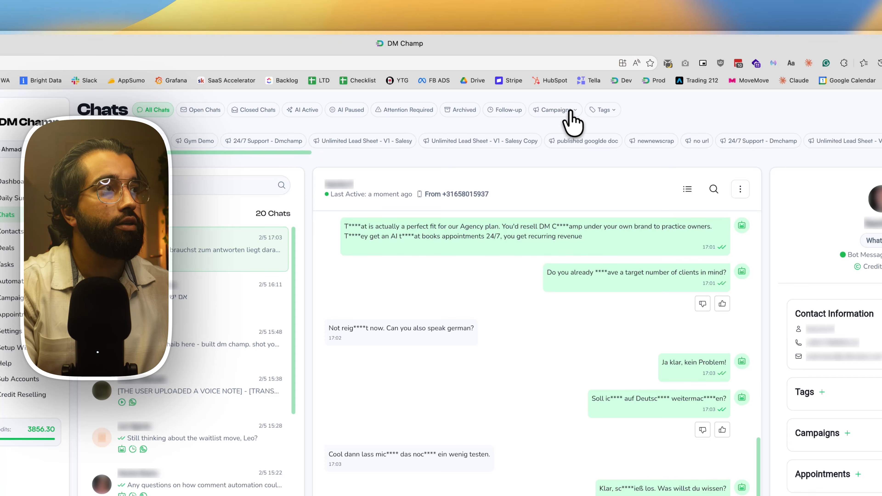
pyautogui.moveTo(610, 109)
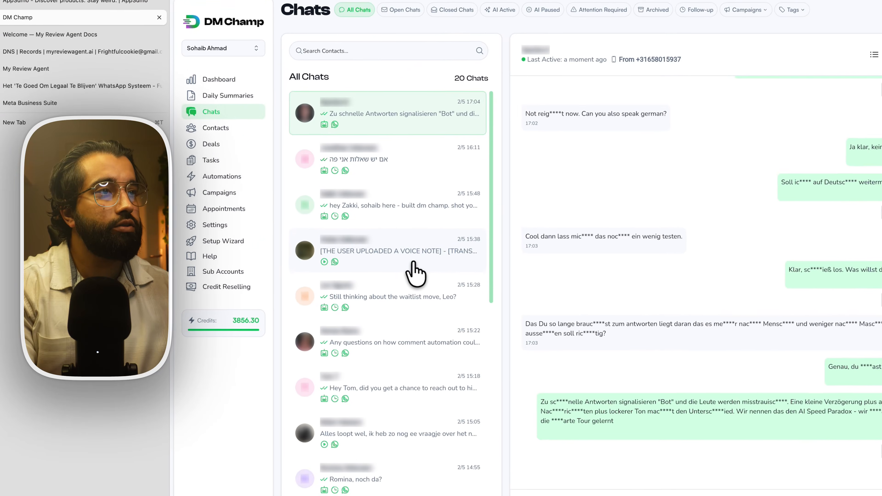
# Open the paused conversation with the transcribed voice note about sub-account trouble and generate an AI reply draft for it
pyautogui.click(298, 259)
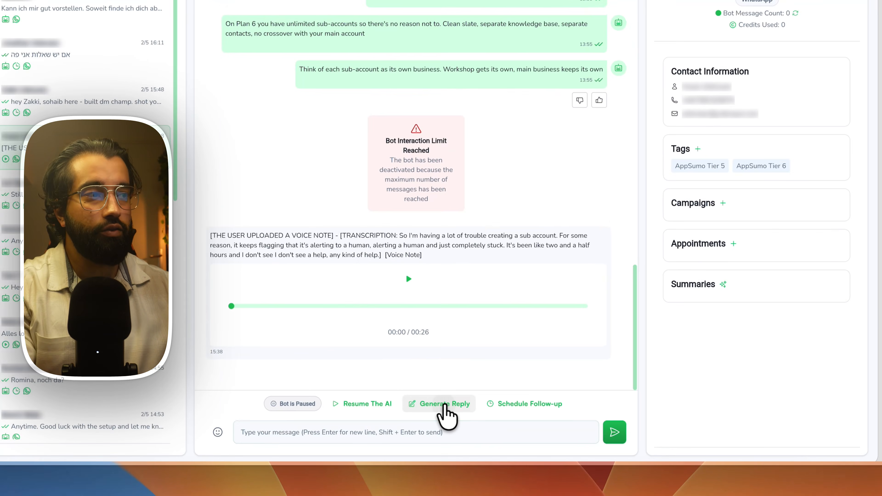
pyautogui.click(445, 405)
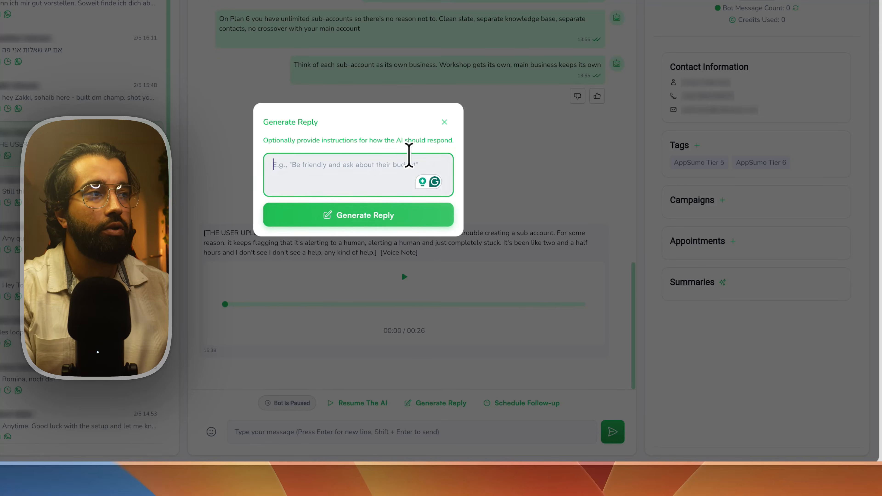
pyautogui.click(479, 264)
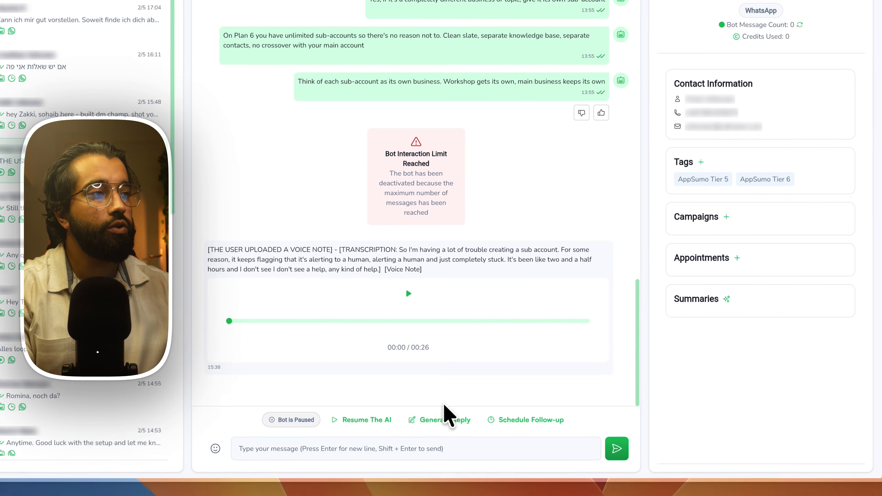
pyautogui.click(444, 406)
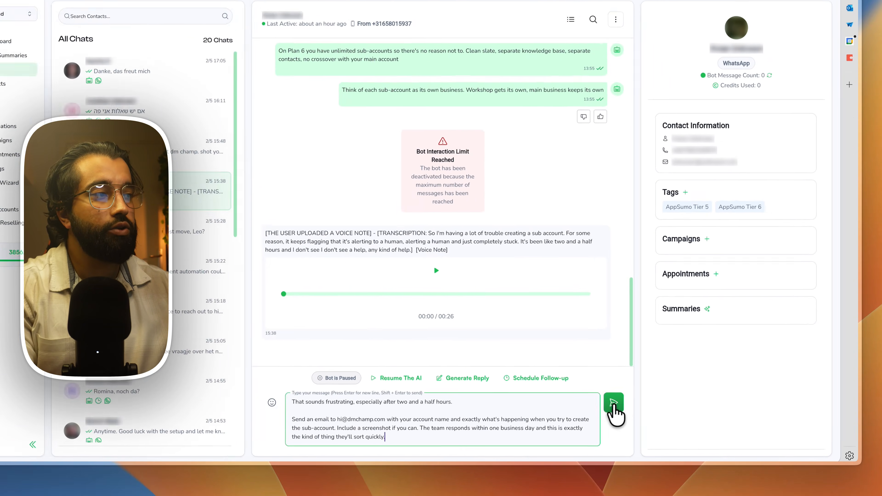
# View the one-message and split-in-chunks send options for the generated reply, dismiss them, and clear the draft
pyautogui.click(612, 404)
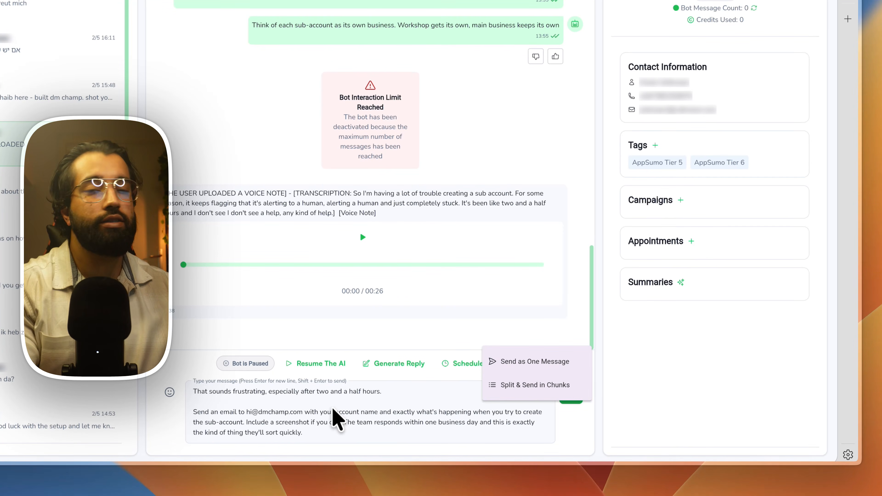
pyautogui.click(312, 431)
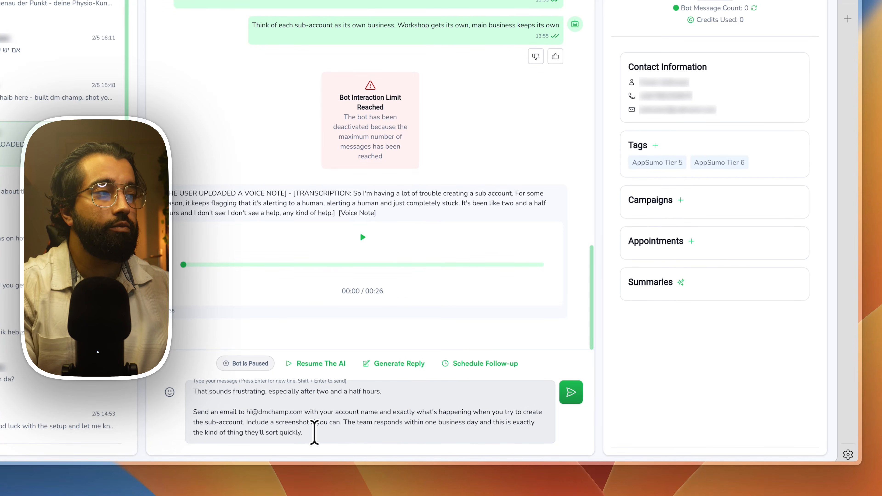
pyautogui.moveTo(315, 433); pyautogui.dragTo(192, 379)
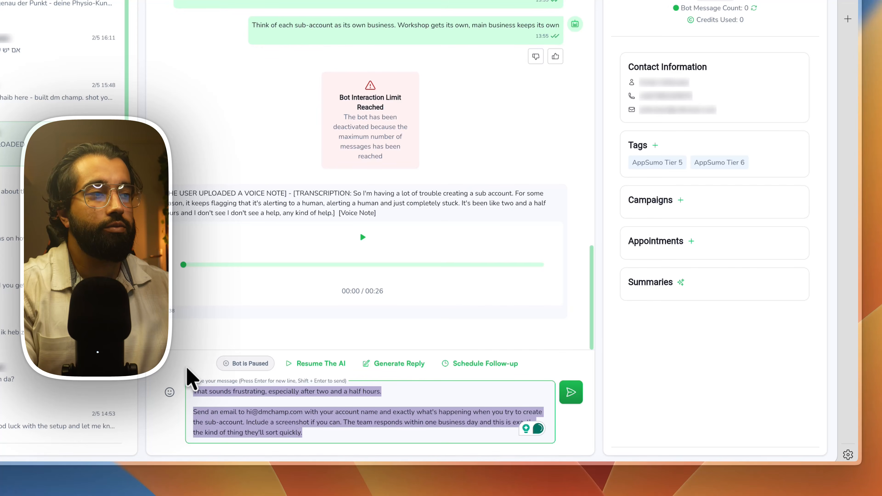
pyautogui.press('BackSpace')
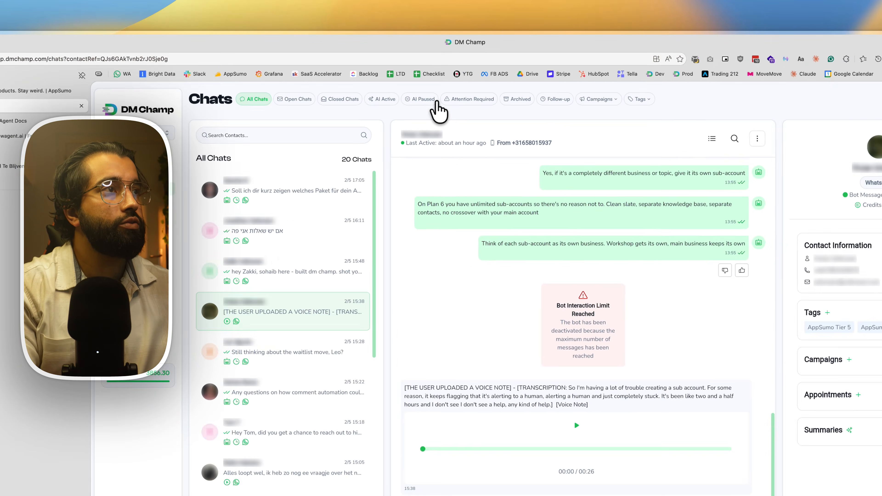
# Filter the chats to AI Paused, open the "Sounds amazing. Looking forward to it" conversation, and resume and re-pause its AI
pyautogui.click(407, 85)
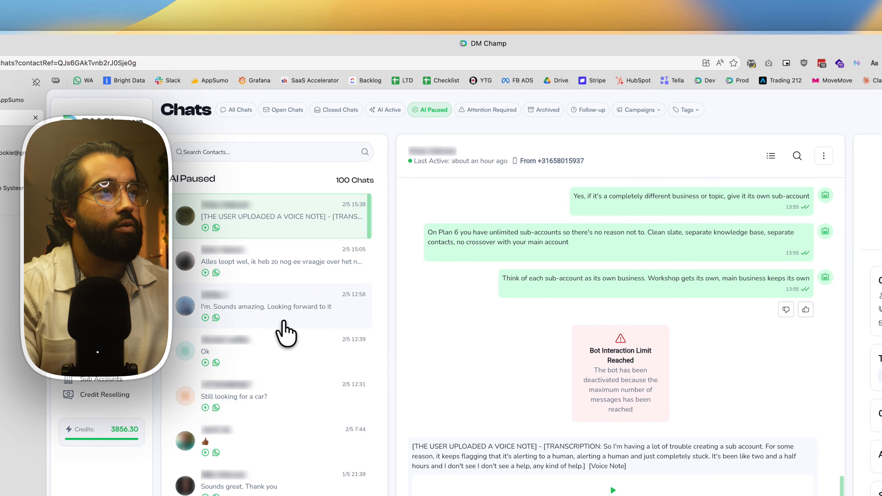
pyautogui.click(284, 321)
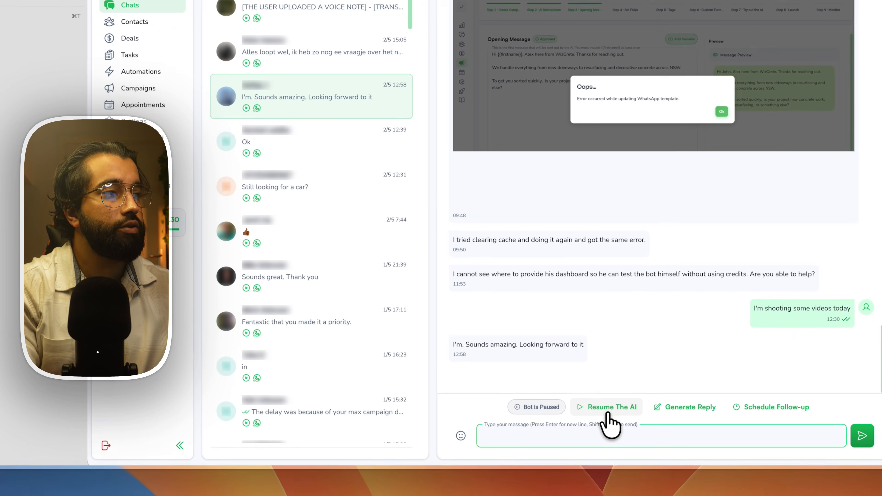
pyautogui.click(605, 419)
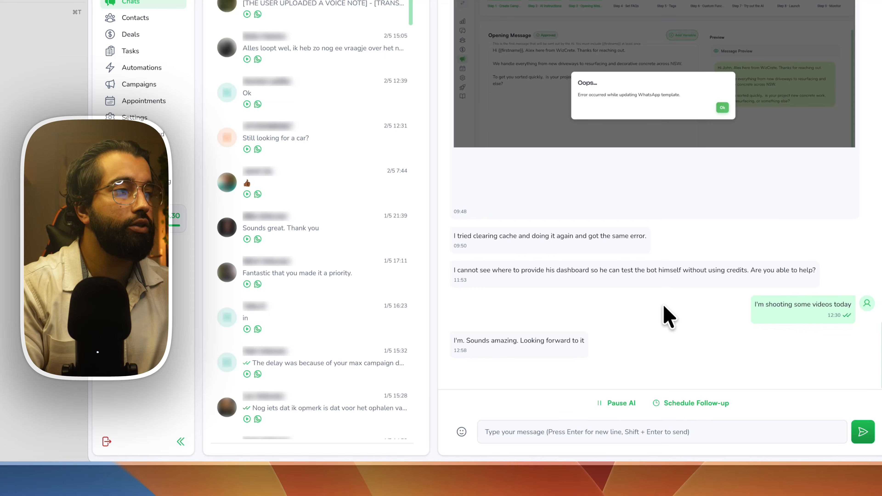
pyautogui.click(618, 404)
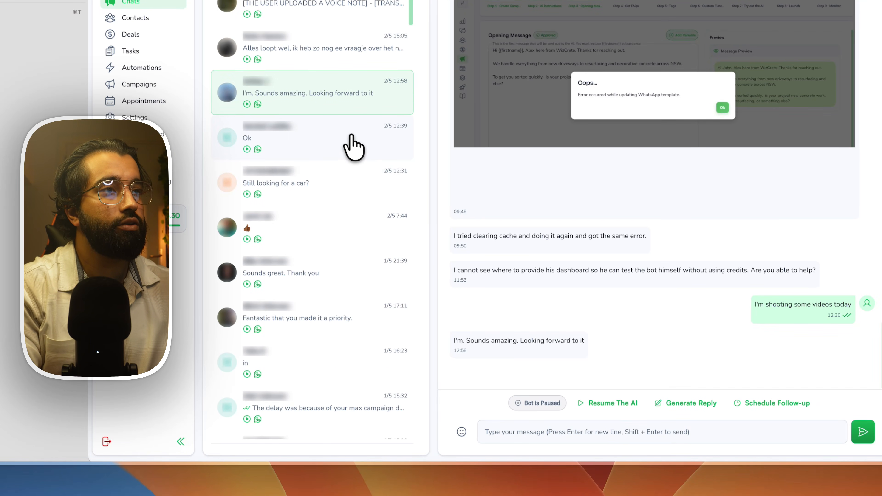
# Open the "Still looking for a car?" conversation, resume its AI, and pause it again
pyautogui.click(354, 189)
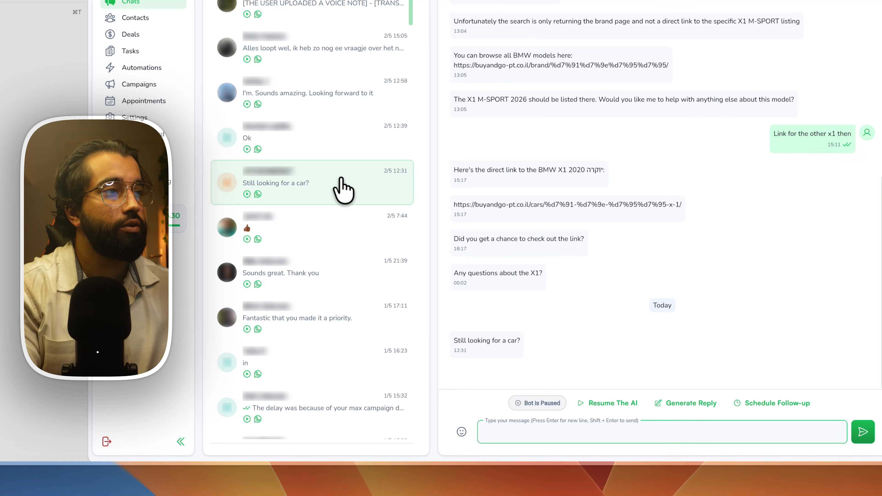
pyautogui.click(624, 402)
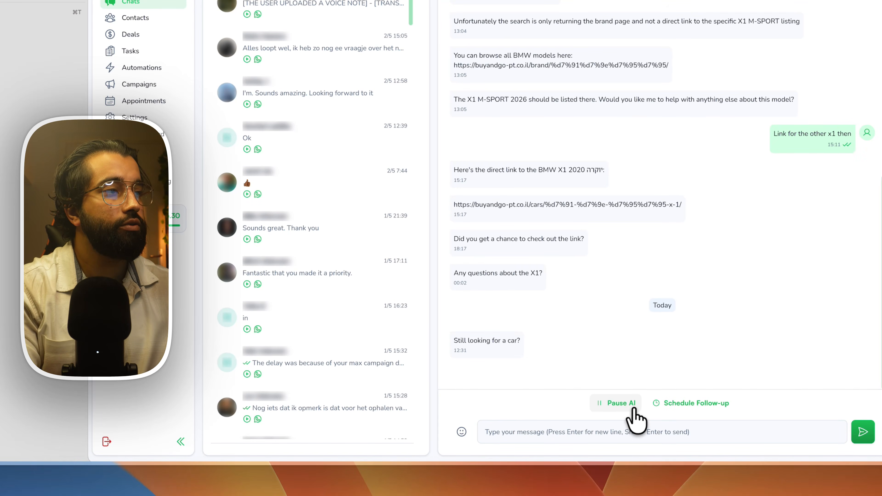
pyautogui.click(625, 403)
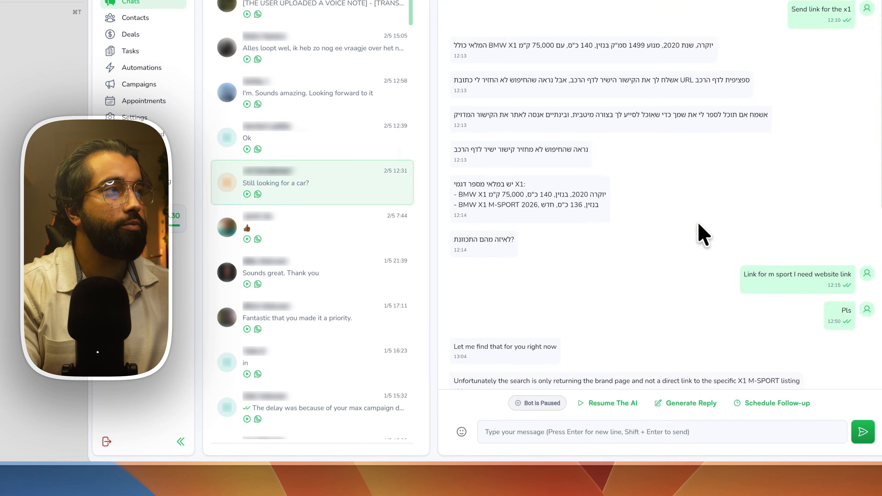
# Open the AI Paused conversation ending in "Ok", resume its AI to view the scheduled follow-up controls, and pause it again
pyautogui.click(305, 139)
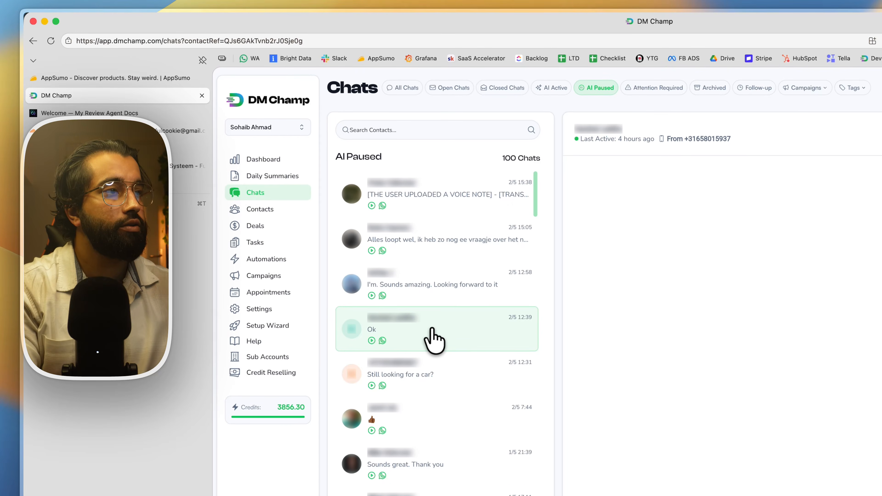
pyautogui.click(442, 336)
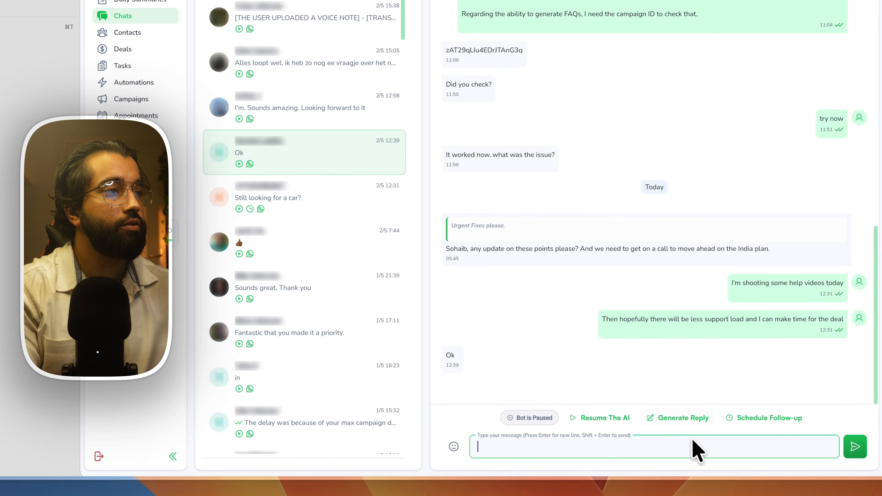
pyautogui.click(611, 418)
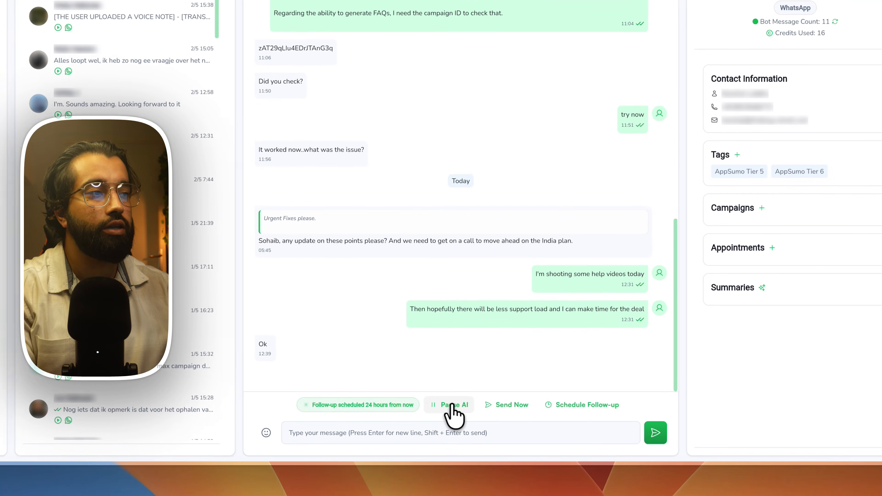
pyautogui.click(526, 423)
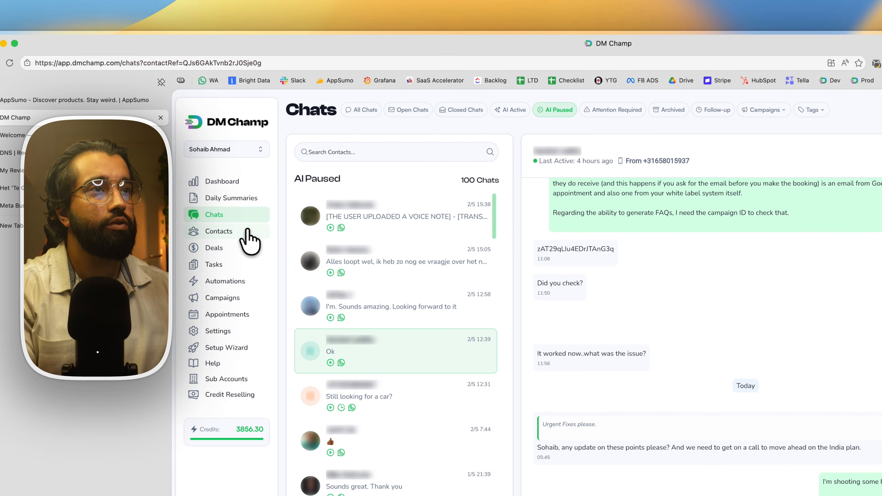
# Visit Contacts briefly, return to Chats, and view the newest conversation's message selection mode before cancelling it
pyautogui.click(250, 234)
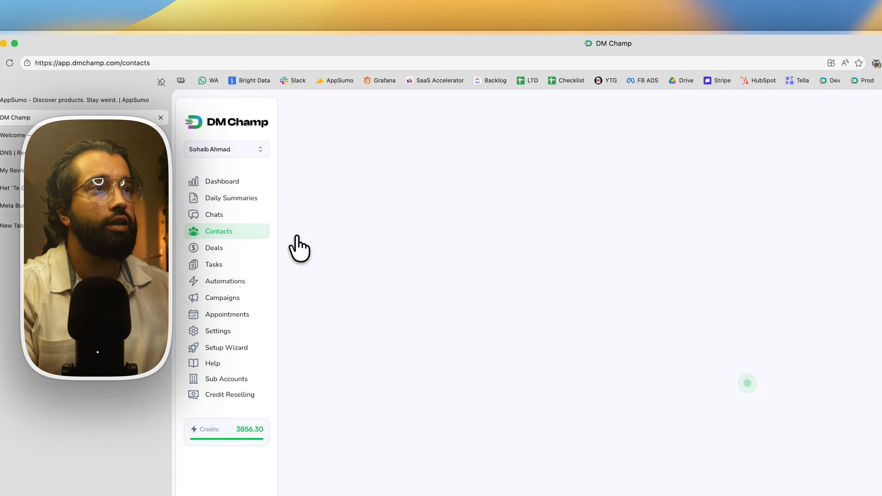
pyautogui.click(234, 218)
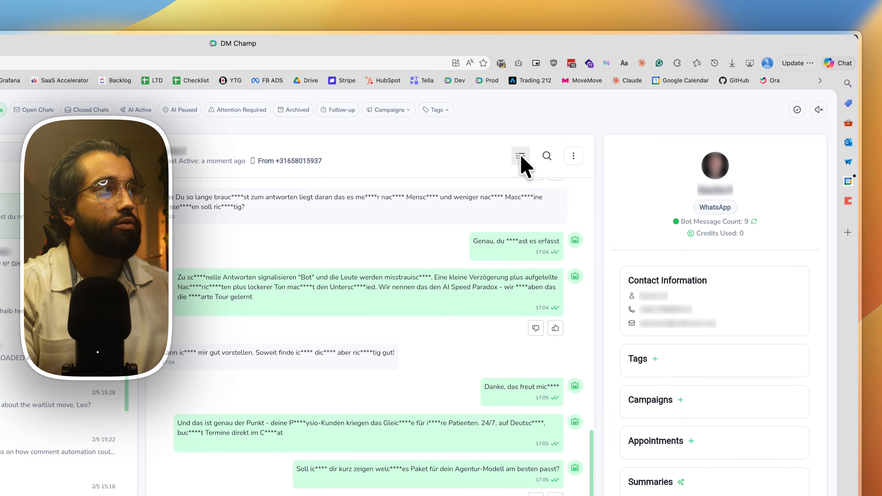
pyautogui.click(520, 156)
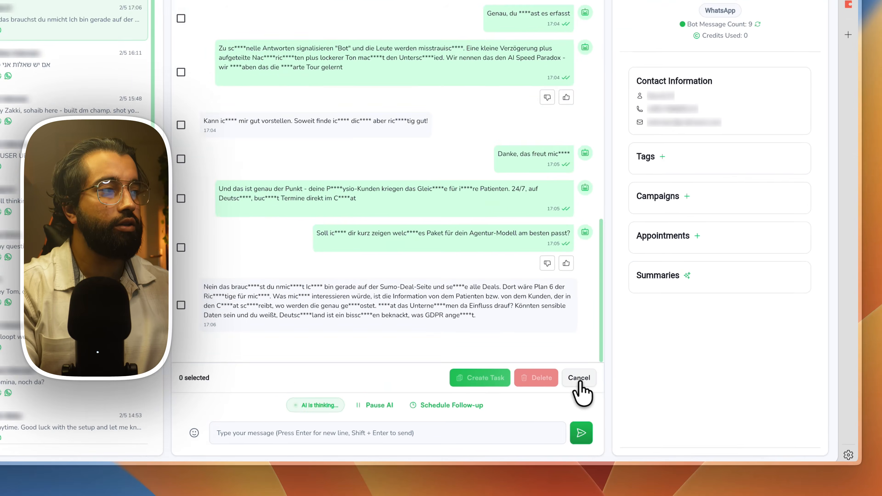
pyautogui.click(665, 404)
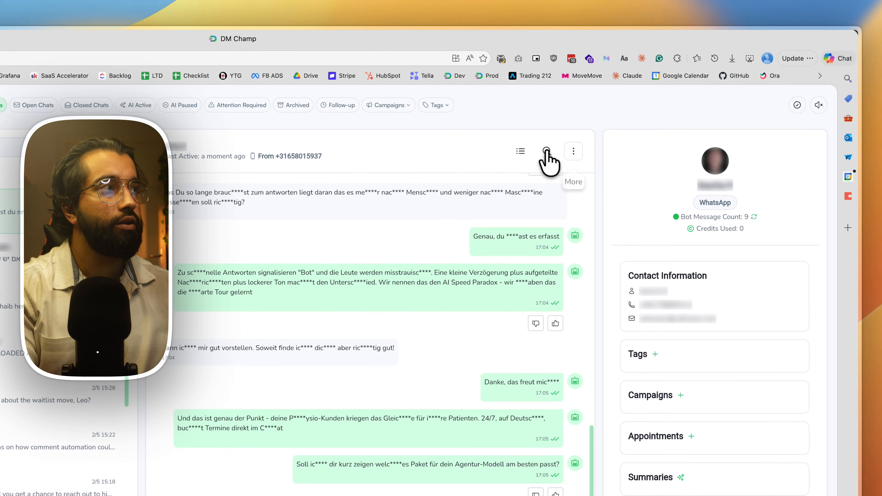
# Open the campaign assignment options for the current chat's contact and close them without assigning a campaign
pyautogui.click(574, 152)
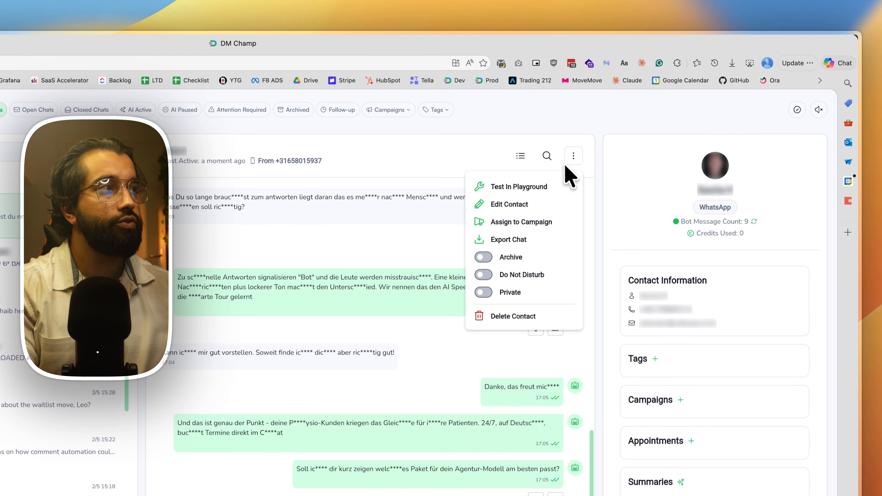
pyautogui.click(537, 224)
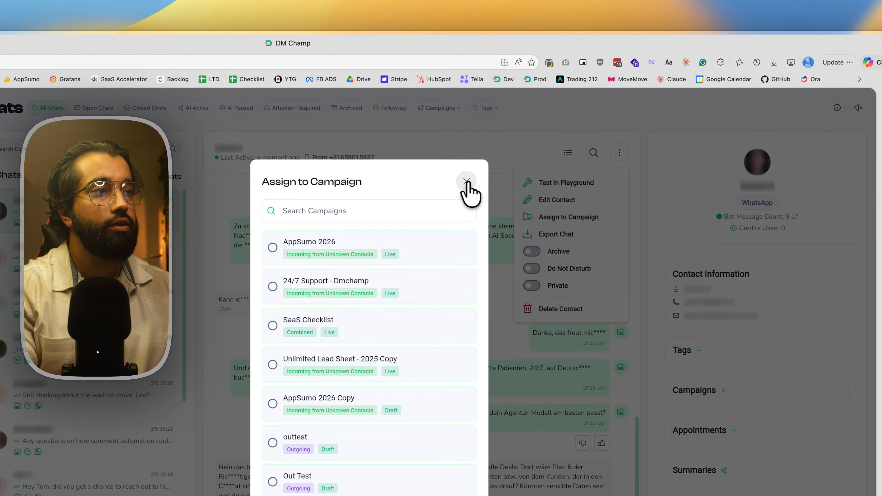
pyautogui.click(564, 135)
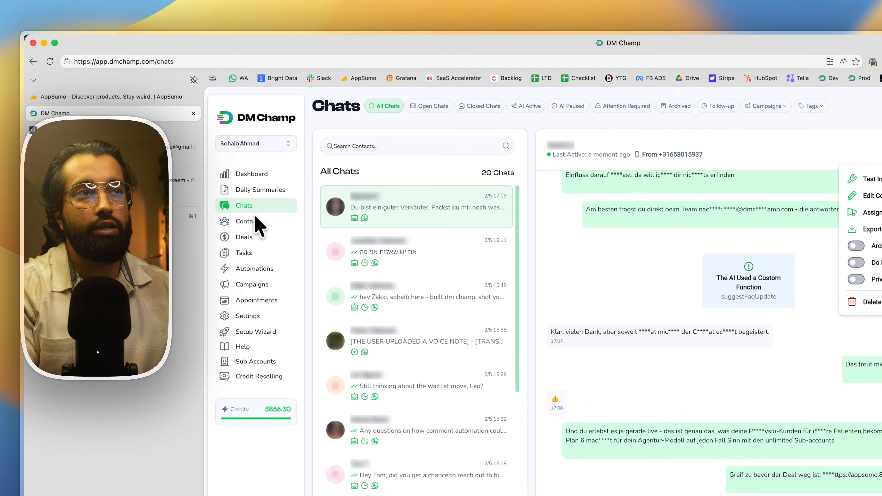
# Inspect the filter options in Contacts, and select the first contact to view the bulk actions before clearing the selection
pyautogui.click(247, 221)
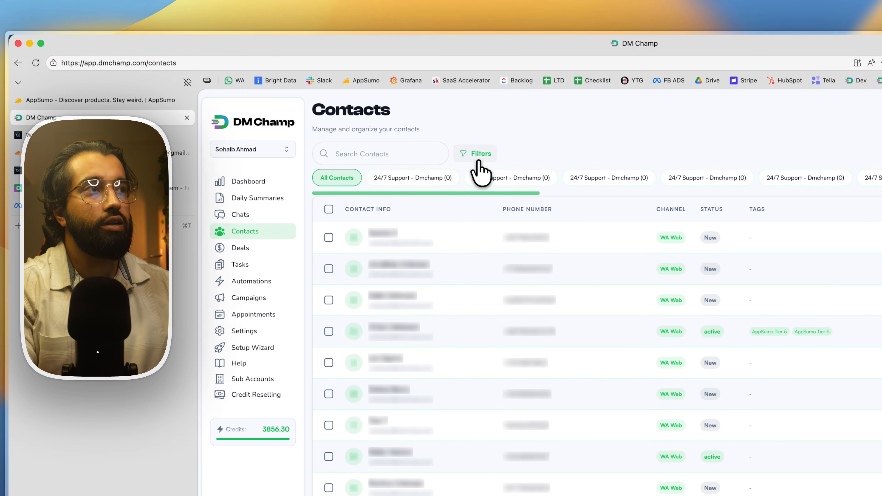
pyautogui.click(482, 156)
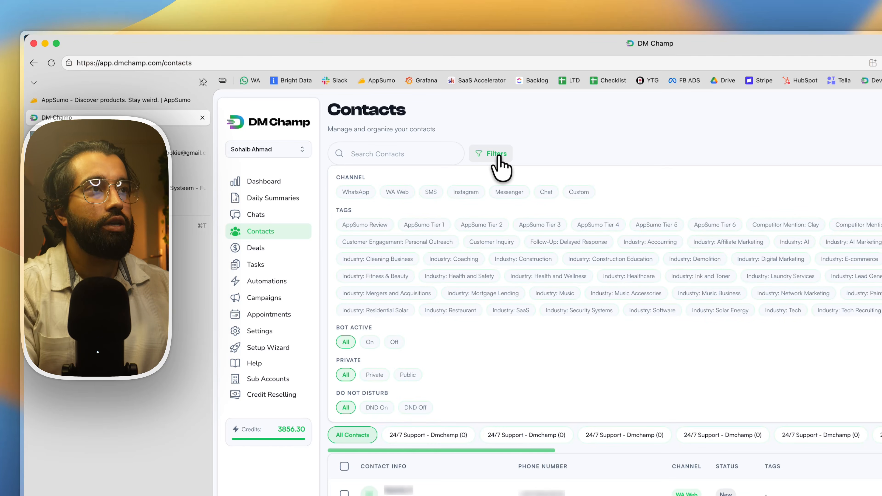
pyautogui.click(497, 155)
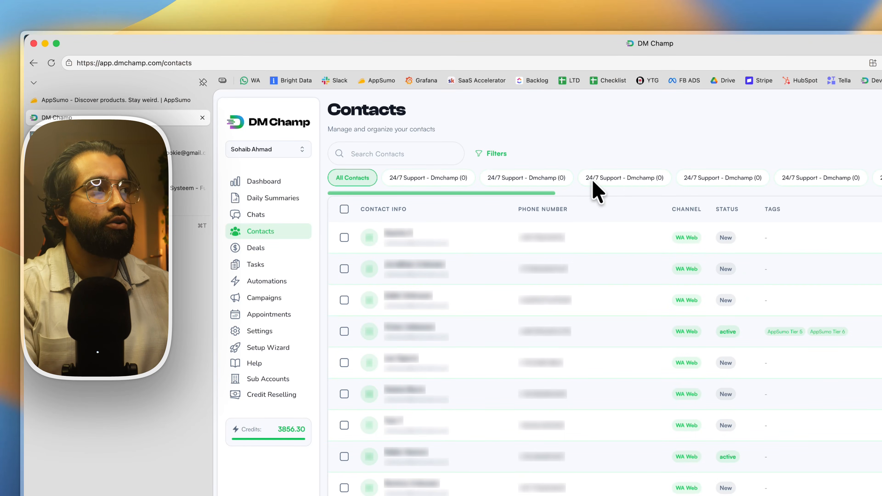
pyautogui.click(344, 238)
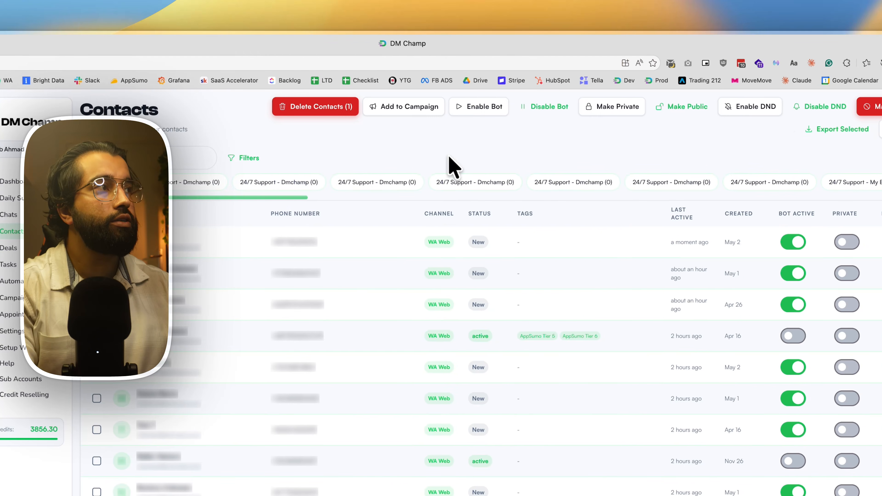
pyautogui.click(95, 242)
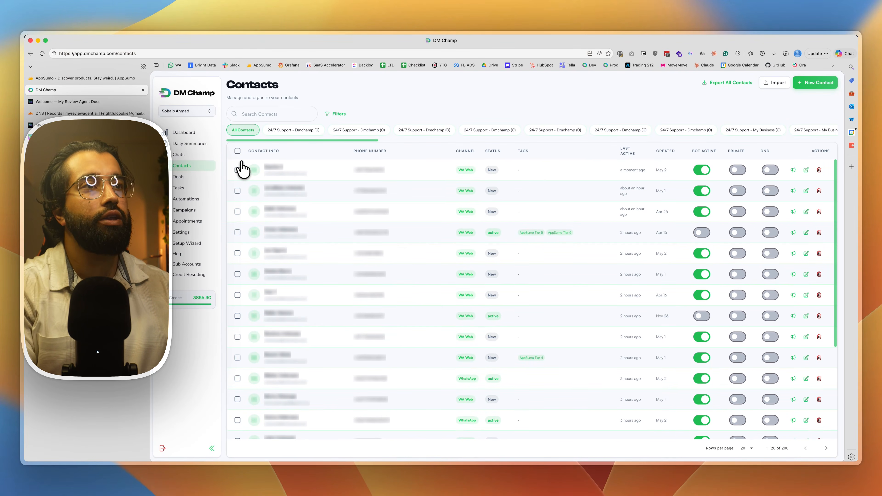
# Examine the trigger tag options for a blank new stage in the Deal Pipeline settings, and close the settings without saving
pyautogui.click(184, 177)
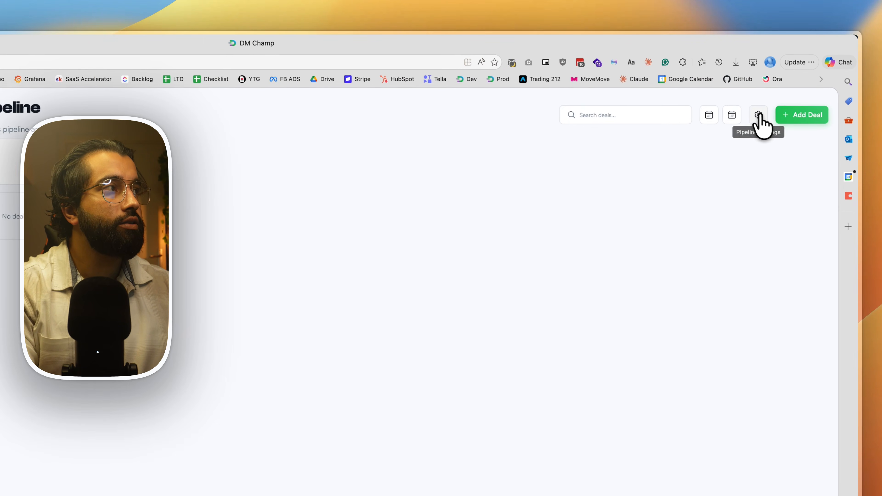
pyautogui.click(759, 117)
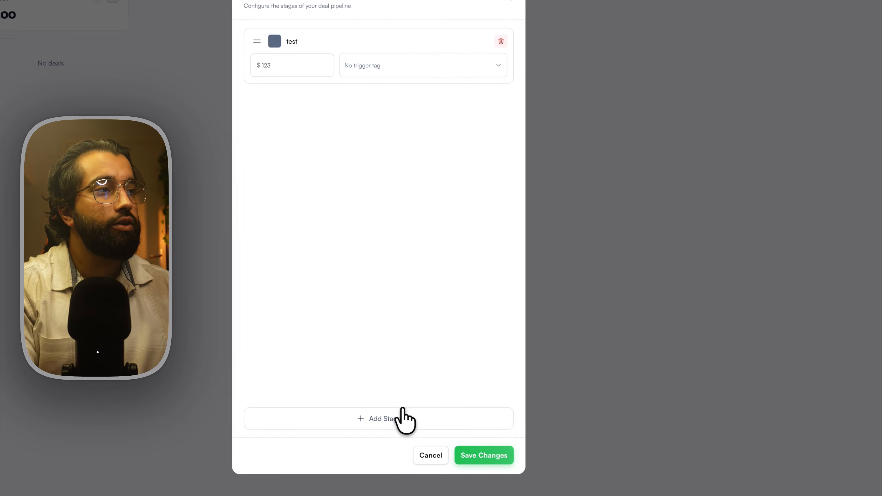
pyautogui.click(401, 418)
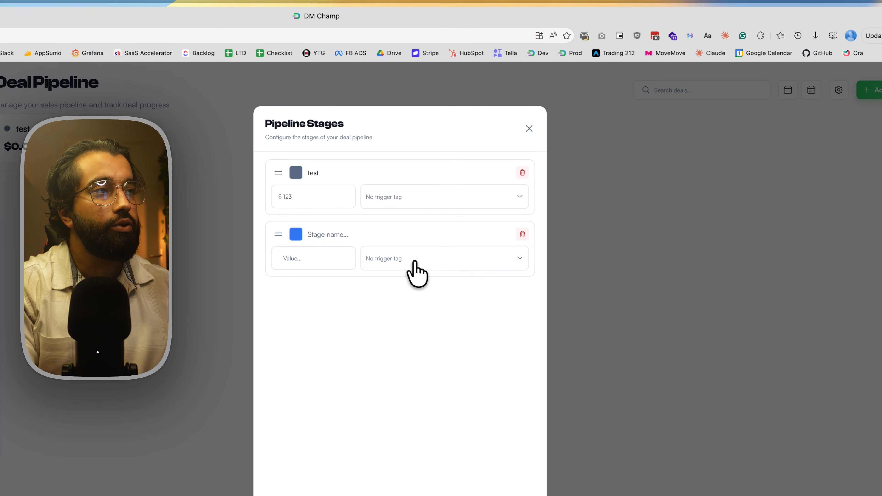
pyautogui.click(416, 263)
pyautogui.click(325, 360)
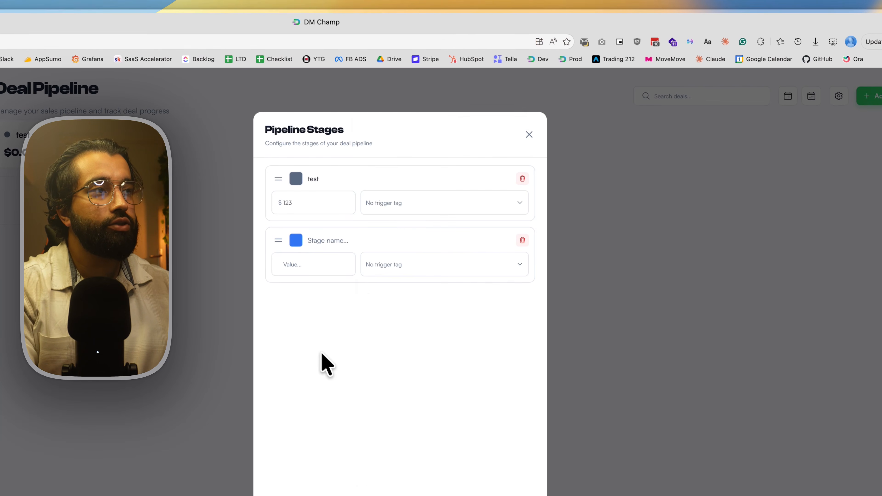
pyautogui.click(412, 209)
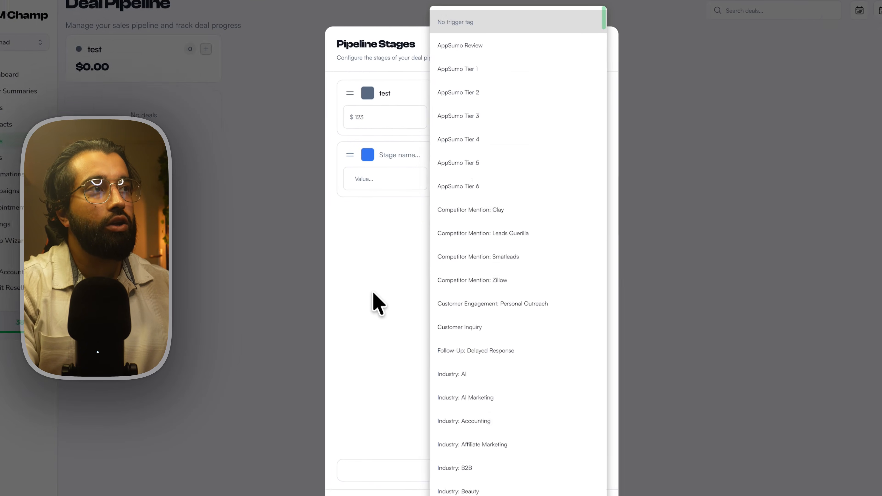
pyautogui.click(307, 302)
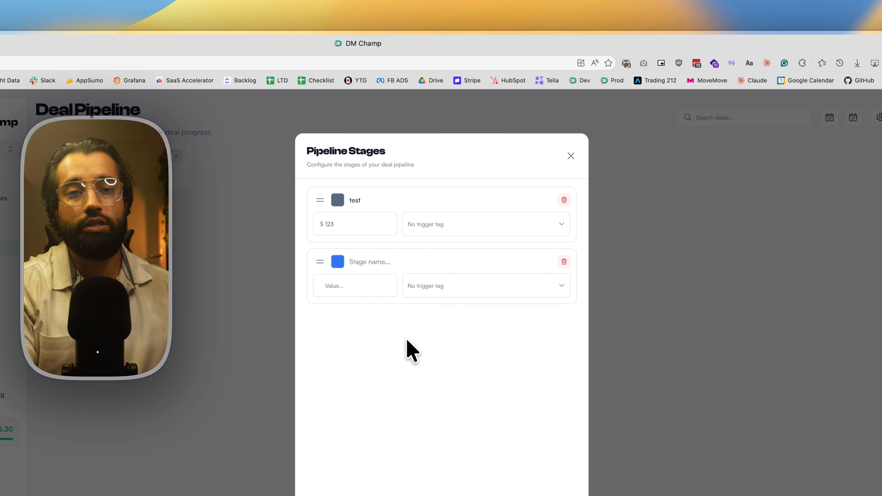
pyautogui.click(570, 157)
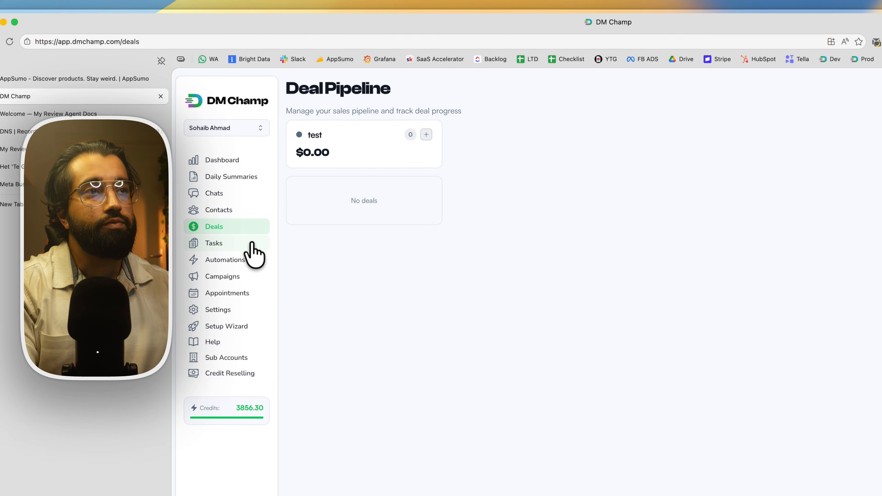
# View the Tasks board, and read through the Daily Summaries report for May 1, 2026
pyautogui.click(253, 243)
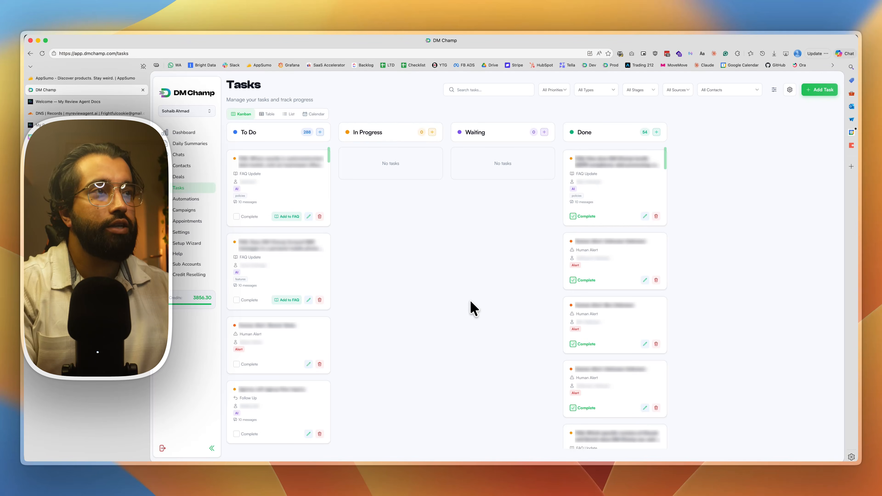
pyautogui.click(189, 143)
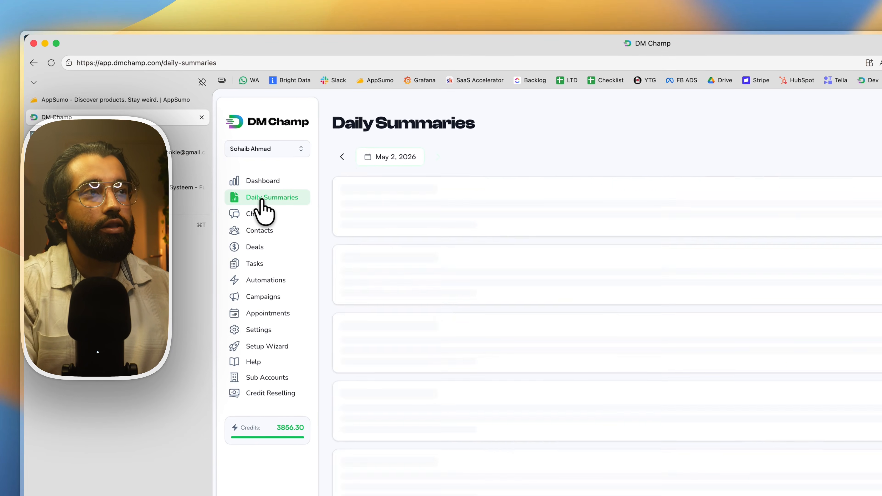
pyautogui.click(342, 158)
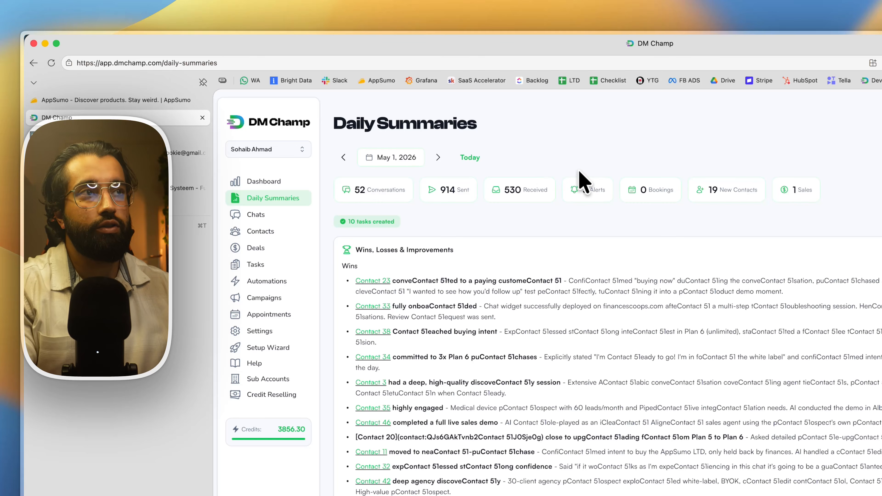
pyautogui.scroll(-5, 581, 180)
pyautogui.scroll(-10, 582, 180)
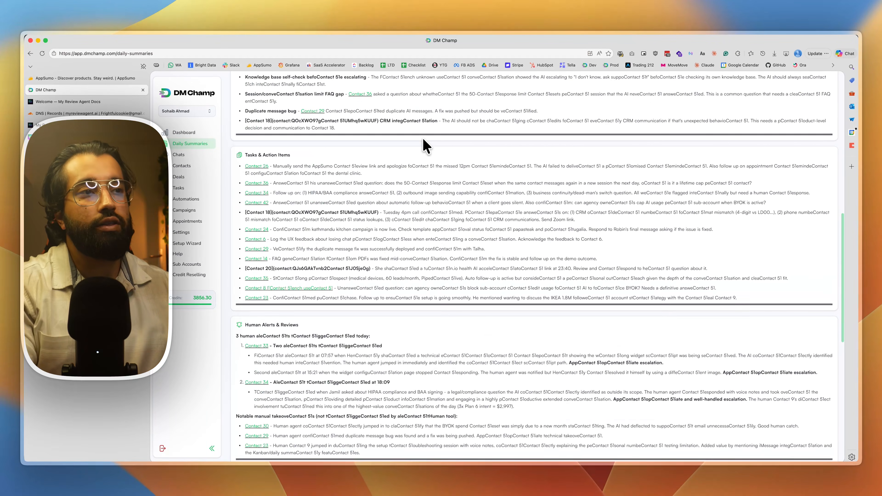
pyautogui.scroll(-10, 422, 138)
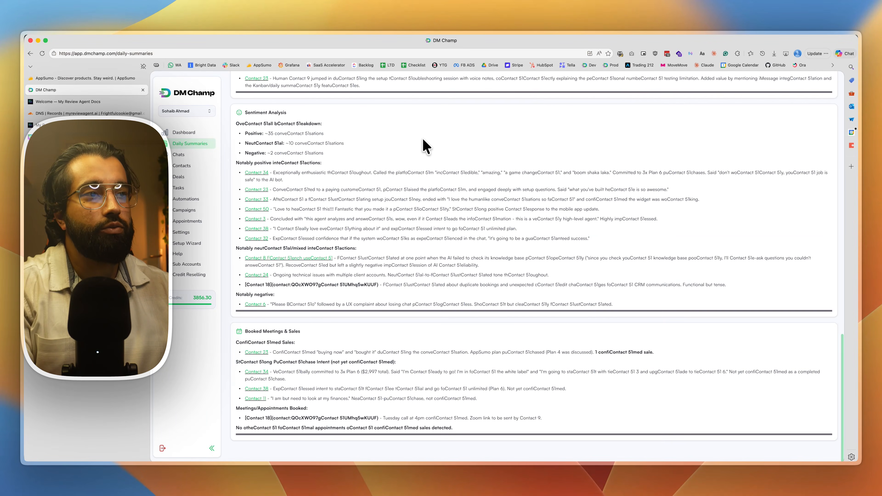
pyautogui.scroll(15, 423, 142)
pyautogui.scroll(5, 423, 149)
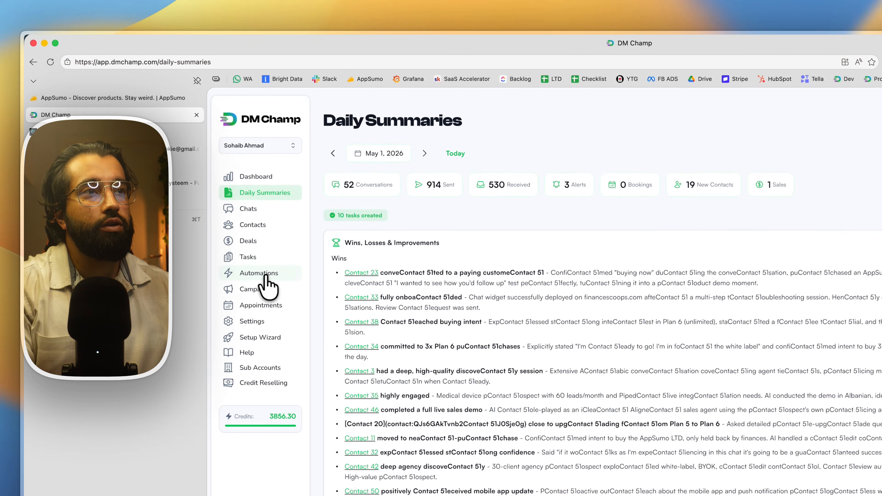
# Visit Automations, and view the keyword setting in the AppSumo 2026 campaign's basics before returning to the Campaigns list
pyautogui.click(183, 199)
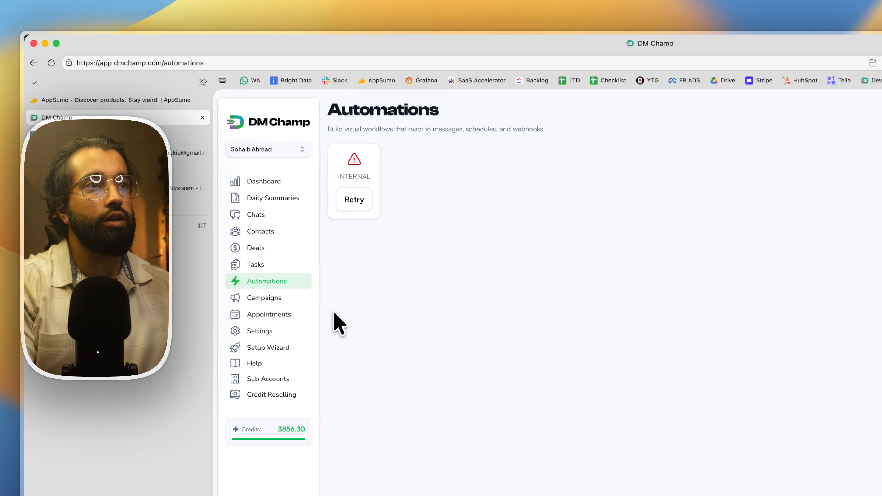
pyautogui.click(282, 306)
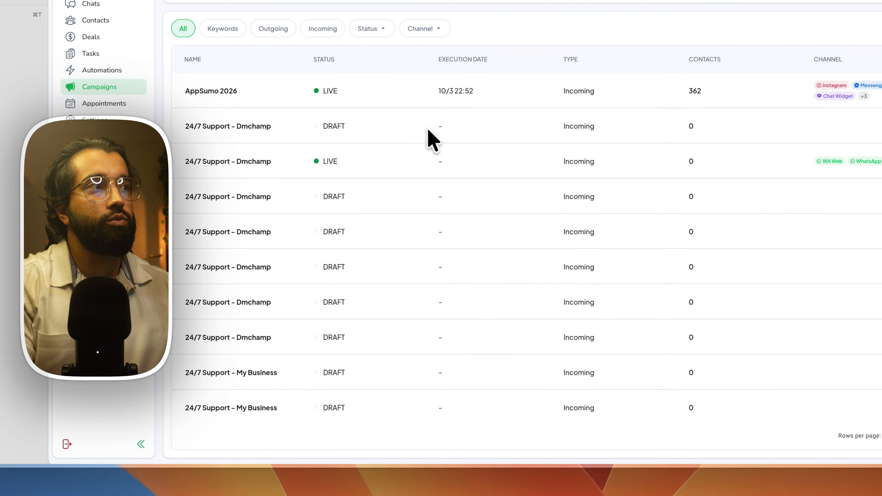
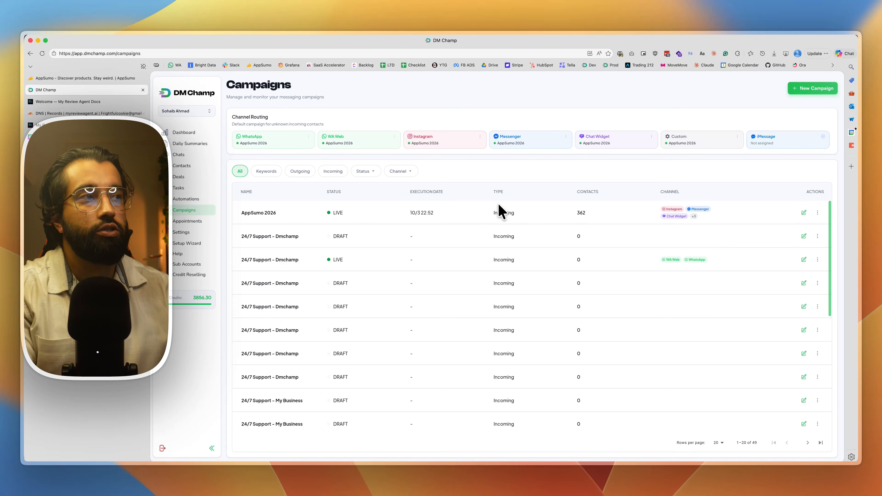
pyautogui.click(803, 212)
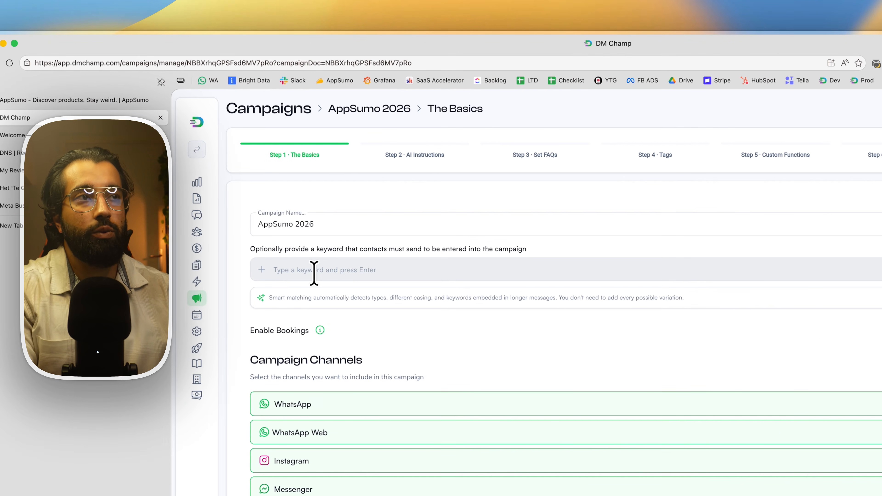
pyautogui.click(349, 270)
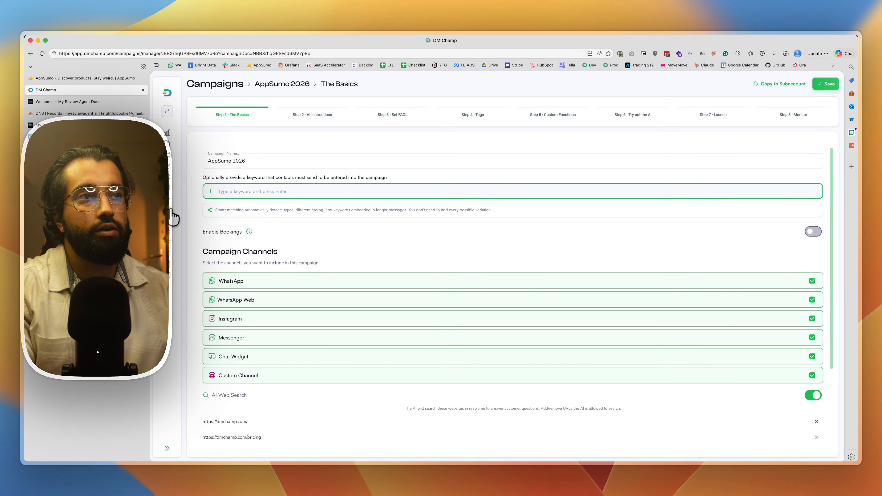
pyautogui.click(170, 211)
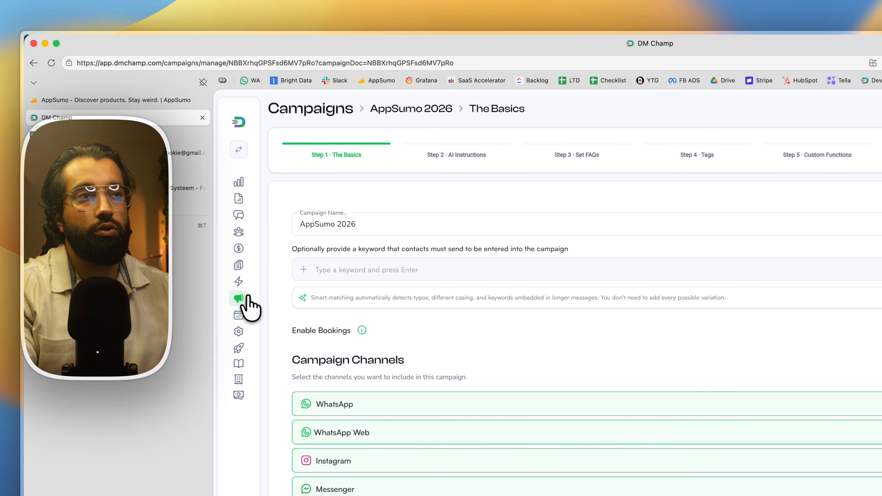
pyautogui.click(239, 298)
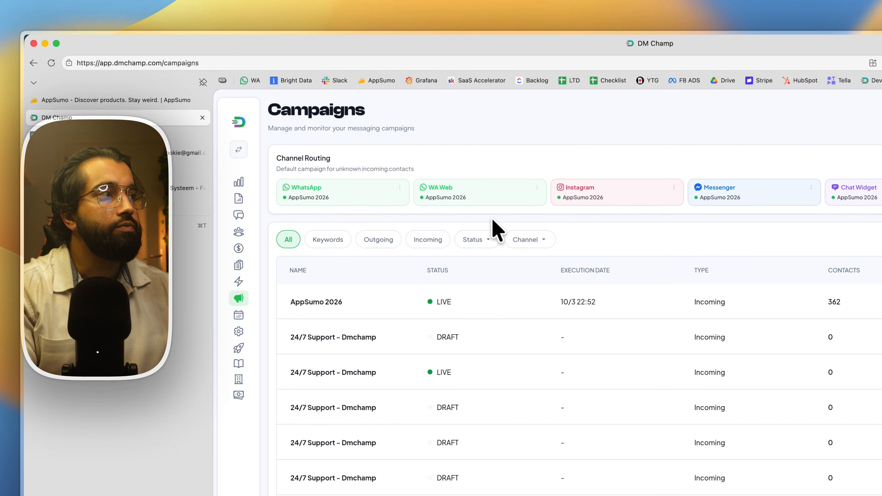
# Start creating an event type in Appointments and check its slot length choices, leaving 15-Minute Slots selected
pyautogui.click(239, 315)
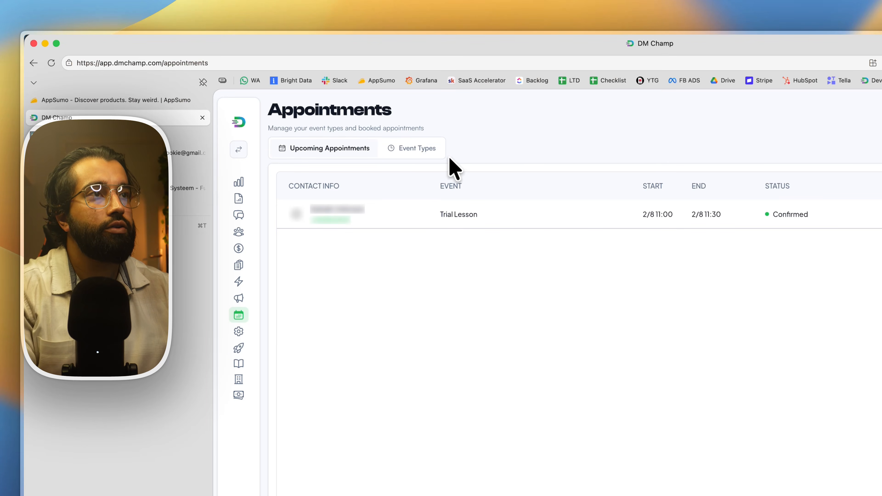
pyautogui.click(389, 148)
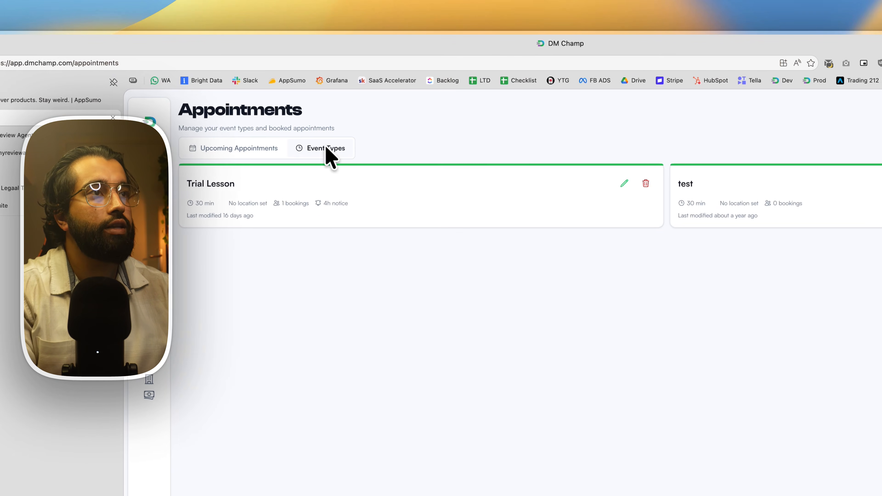
pyautogui.click(858, 148)
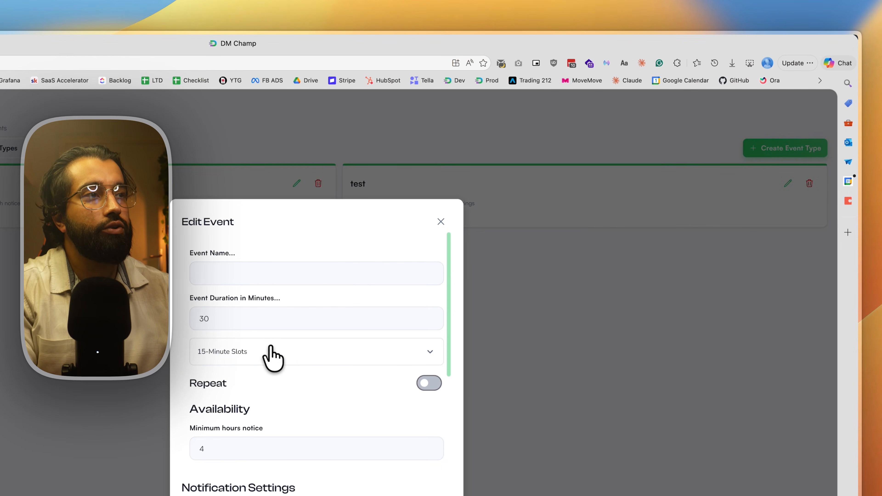
pyautogui.click(293, 351)
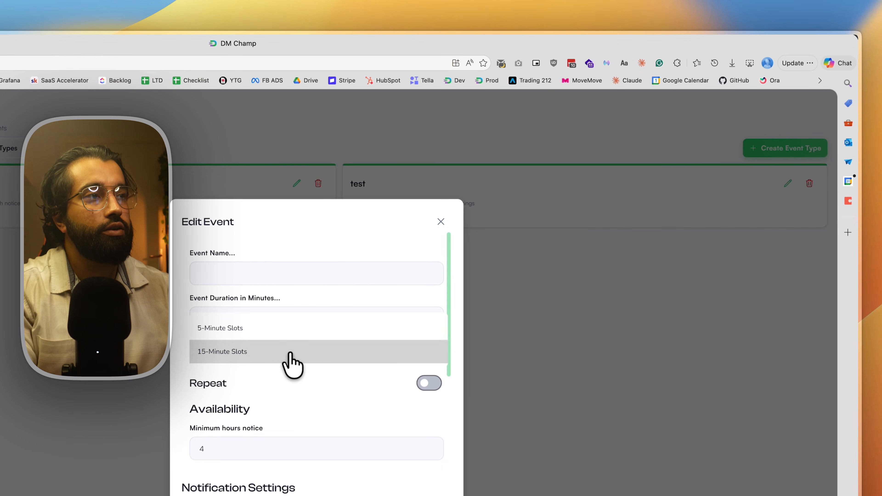
pyautogui.click(268, 376)
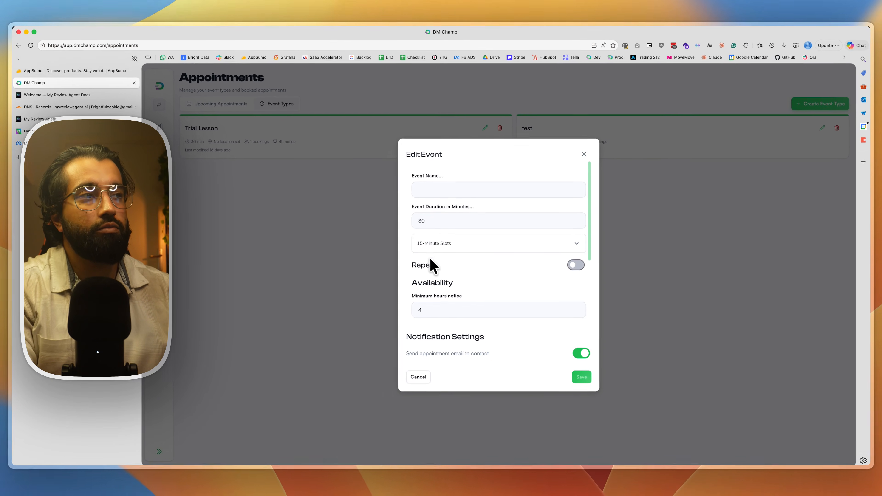
# Review the availability, days-into-the-future and room settings of the new event type, and close the form without saving
pyautogui.scroll(-2, 434, 267)
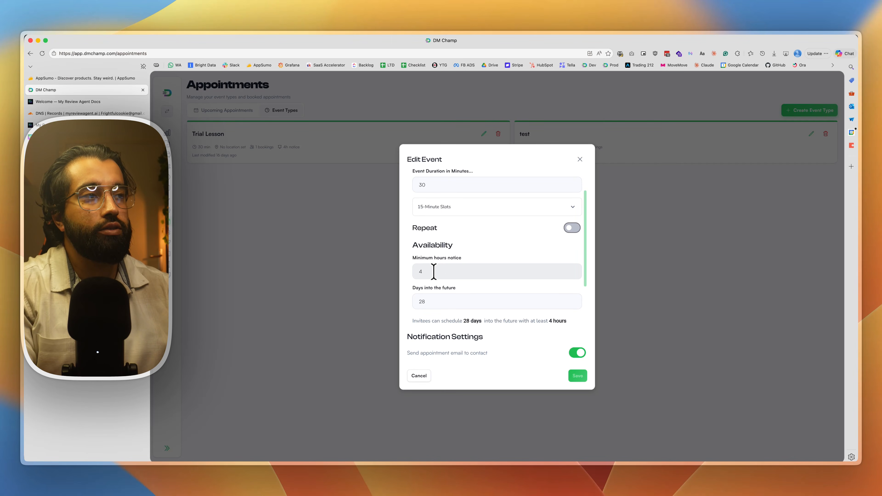
pyautogui.scroll(-2, 434, 275)
pyautogui.click(430, 262)
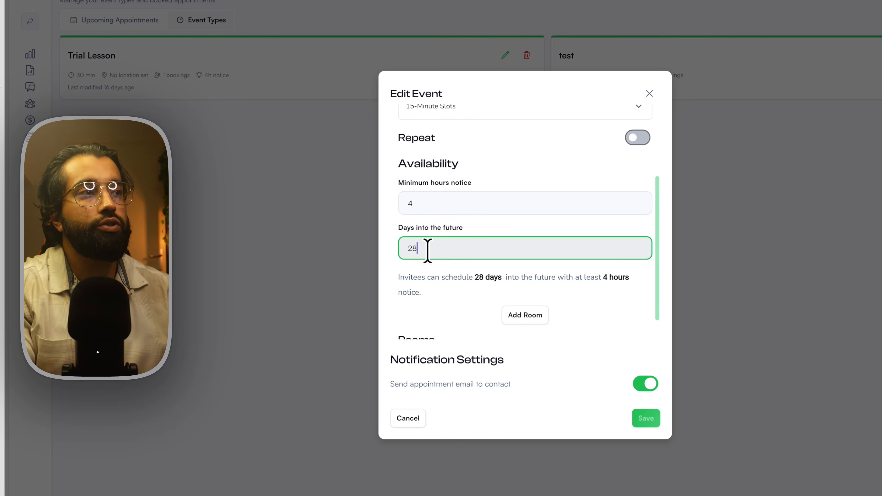
pyautogui.scroll(-1, 428, 250)
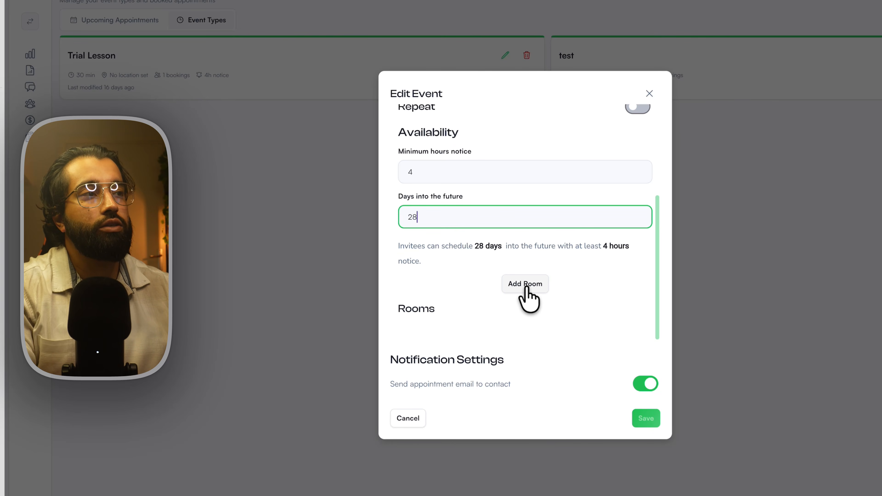
pyautogui.click(649, 94)
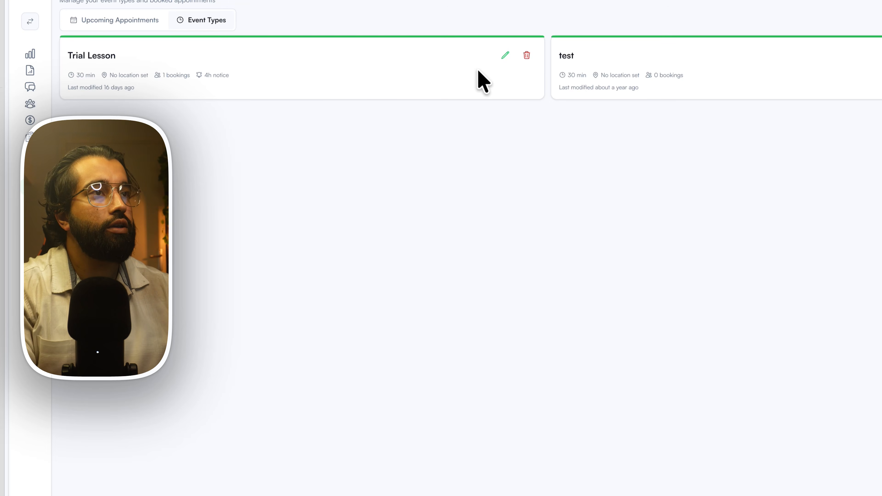
# Open the Trial Lesson event type for editing, and examine its room settings and the calendar choices for New Room
pyautogui.click(503, 56)
pyautogui.scroll(-8, 563, 251)
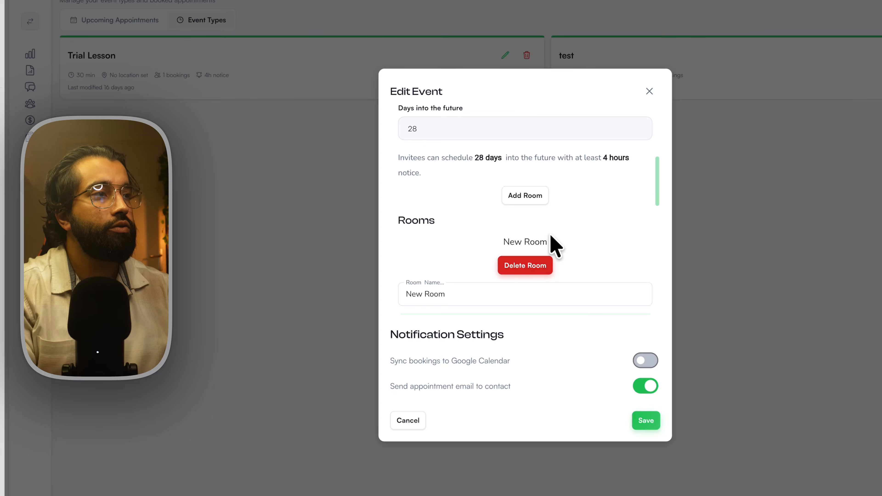
pyautogui.scroll(-2, 611, 183)
pyautogui.scroll(5, 601, 183)
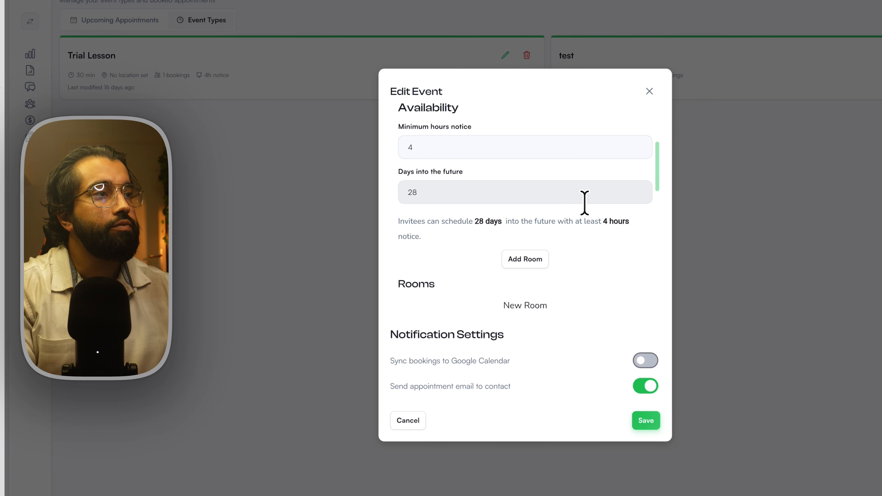
pyautogui.scroll(-3, 557, 223)
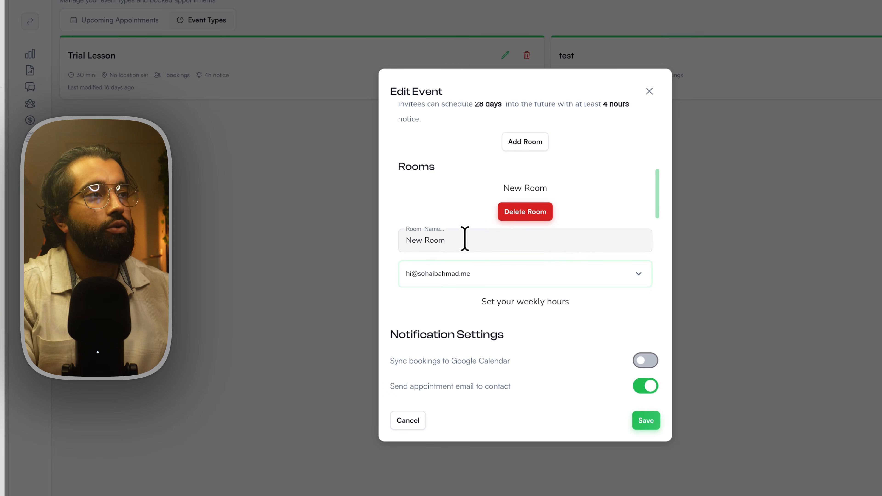
pyautogui.scroll(-2, 465, 239)
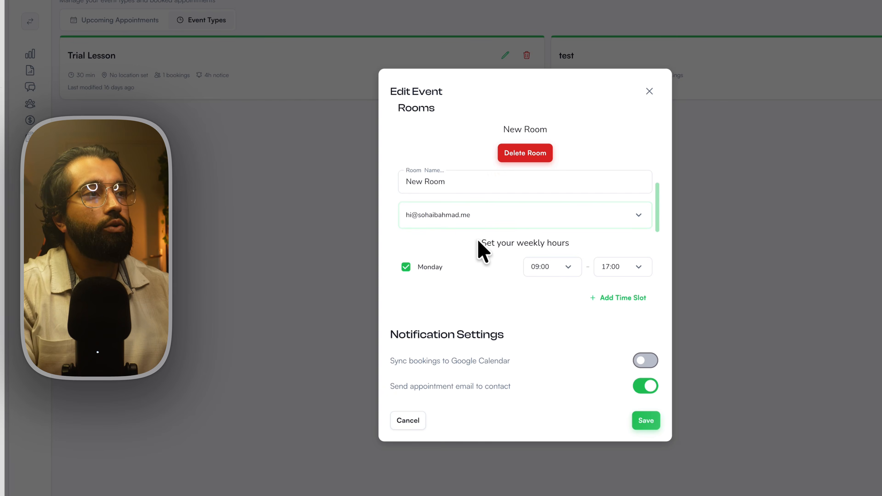
pyautogui.click(519, 216)
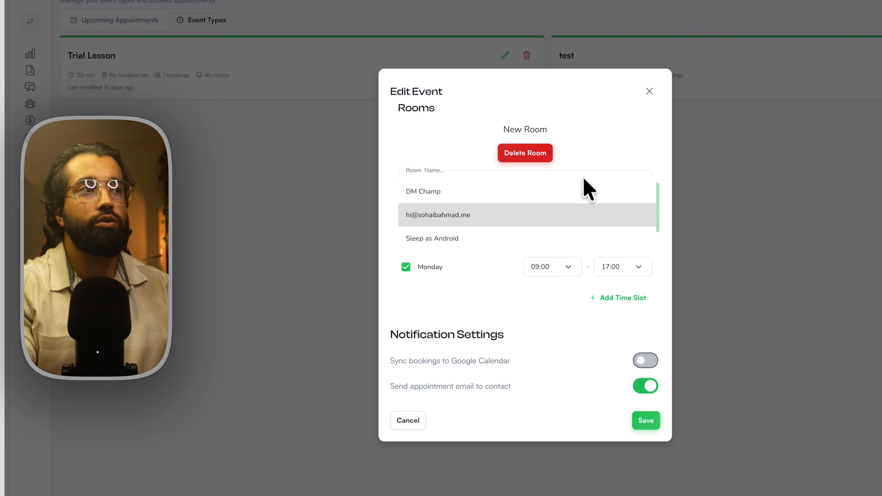
pyautogui.click(618, 153)
# Read through New Room's weekly hours from Monday to Sunday, and close the Trial Lesson event without saving
pyautogui.scroll(-2, 585, 194)
pyautogui.scroll(4, 587, 198)
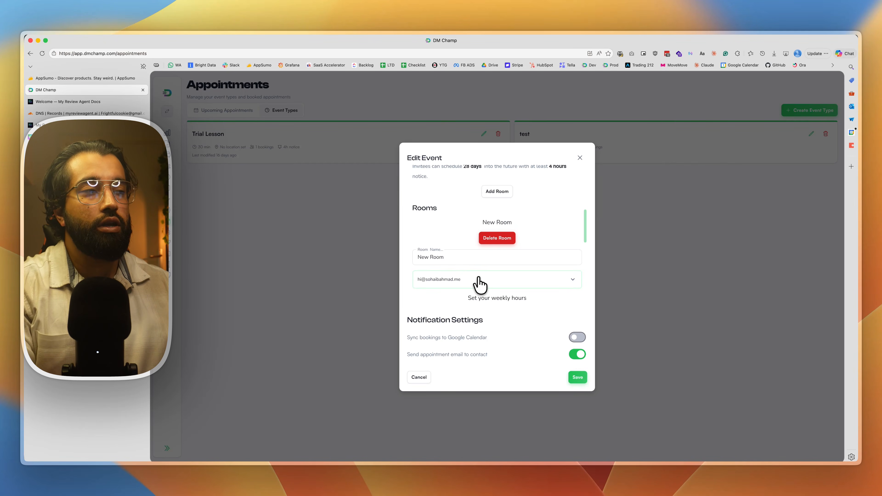
pyautogui.scroll(-2, 481, 283)
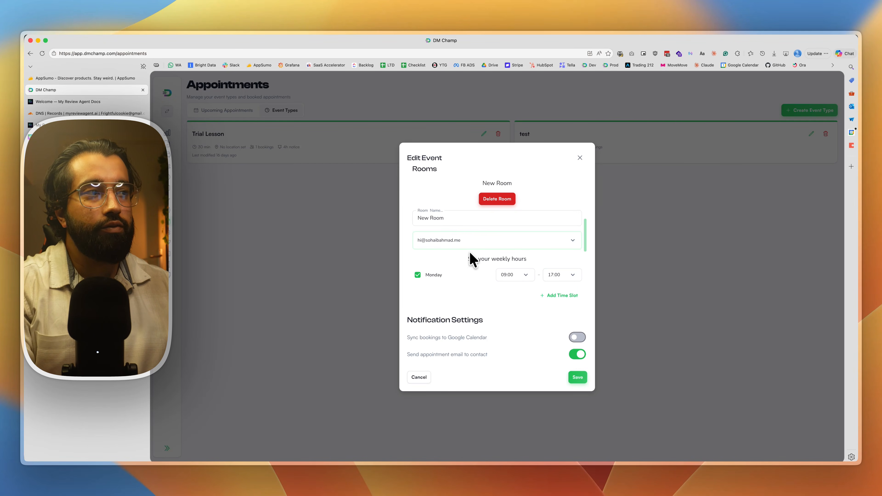
pyautogui.scroll(-2, 471, 260)
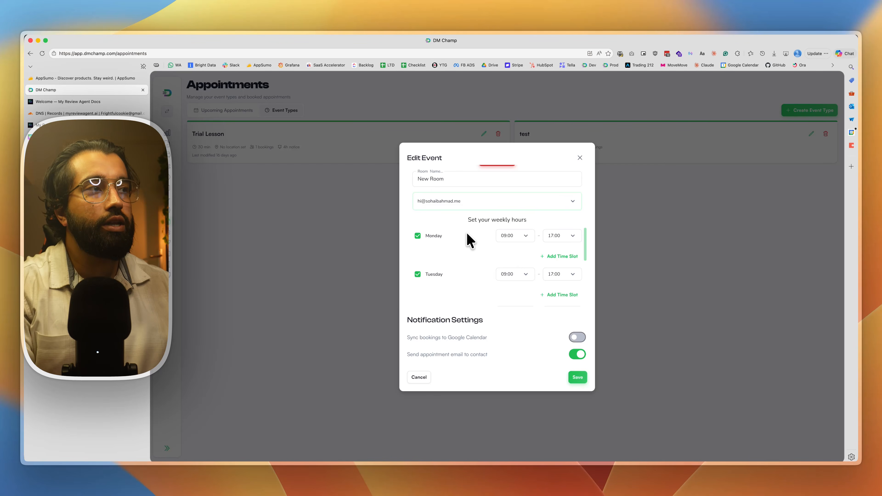
pyautogui.scroll(-10, 467, 233)
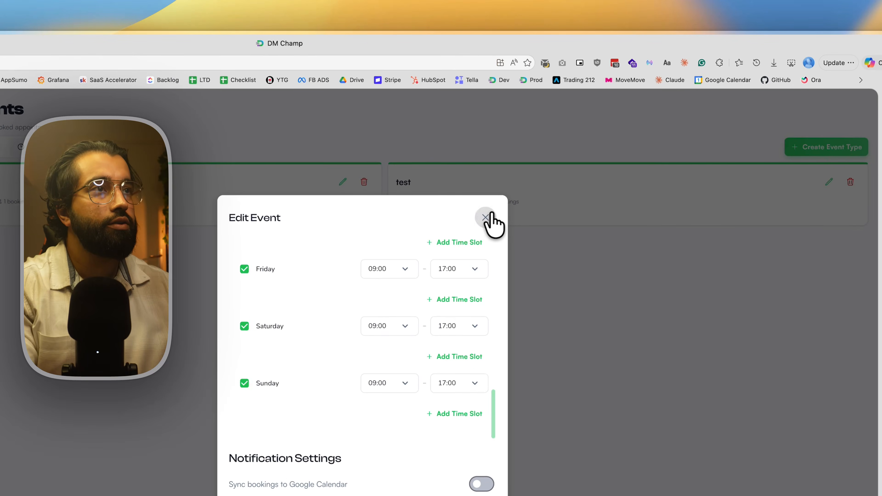
pyautogui.click(486, 218)
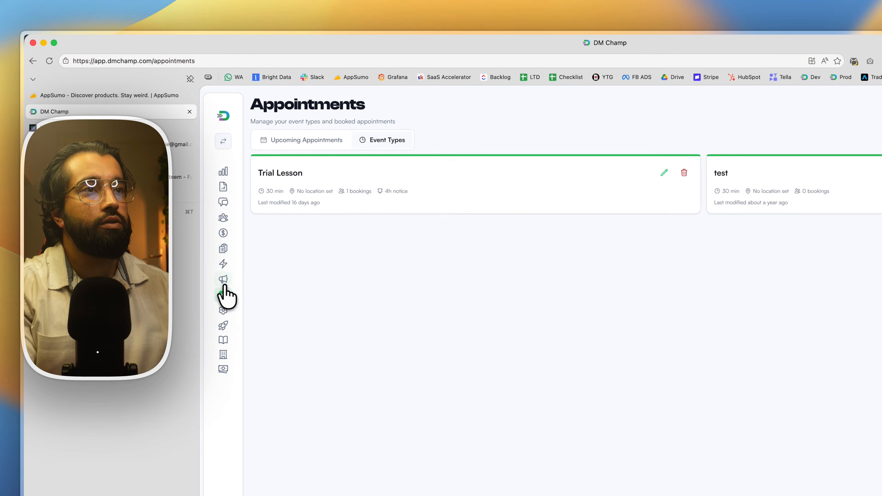
# View the Enable Bookings option in the AppSumo 2026 campaign's basics, and return to Appointments
pyautogui.click(167, 210)
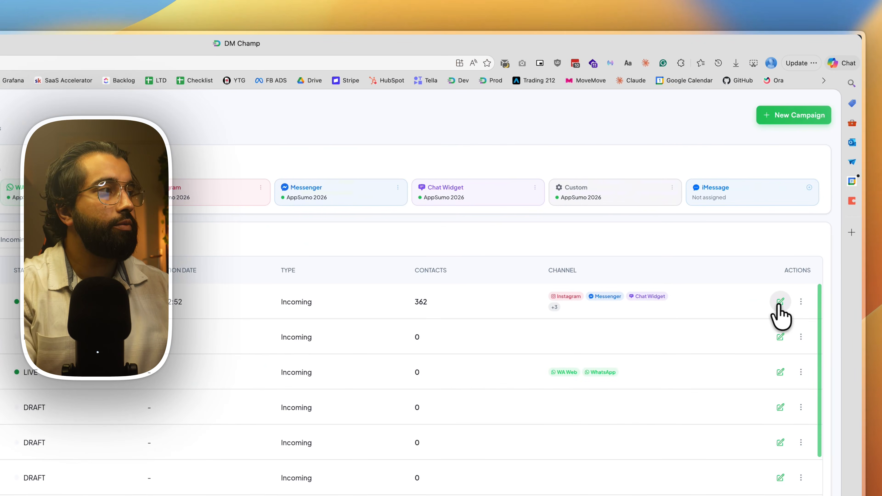
pyautogui.click(779, 302)
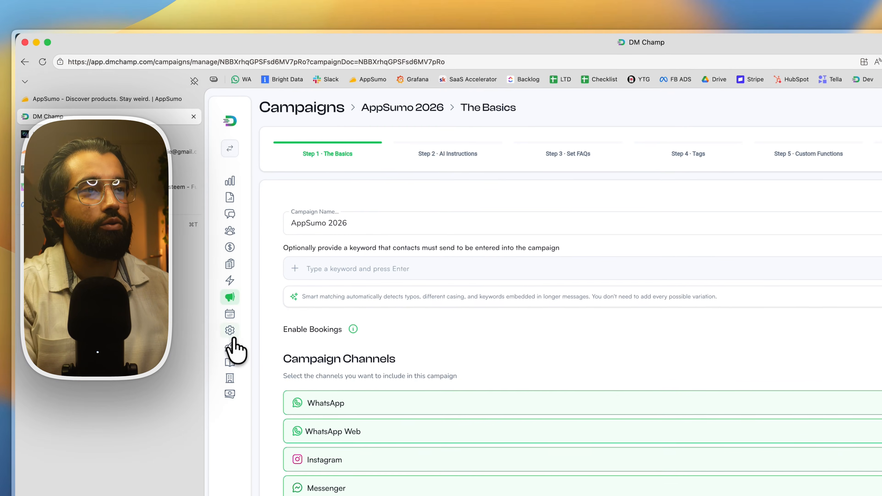
pyautogui.click(239, 316)
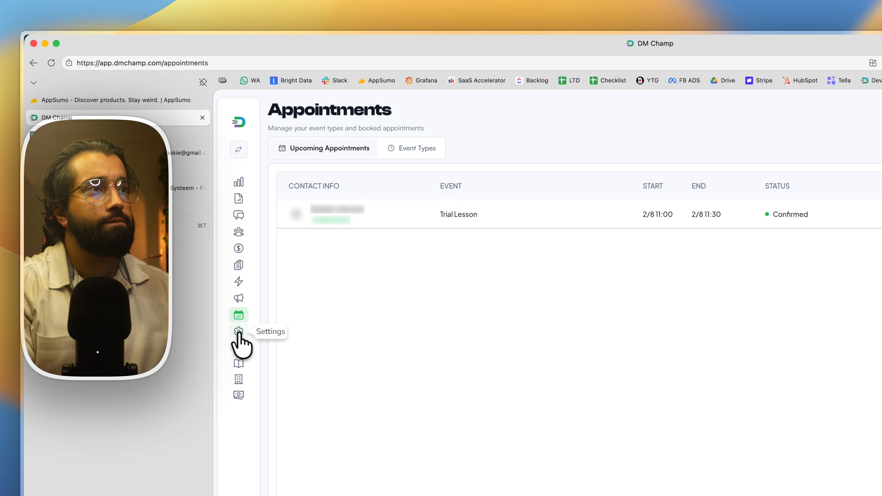
# Visit Settings and Sub Accounts, view the personal information form for creating a sub account, and dismiss it without creating one
pyautogui.click(239, 332)
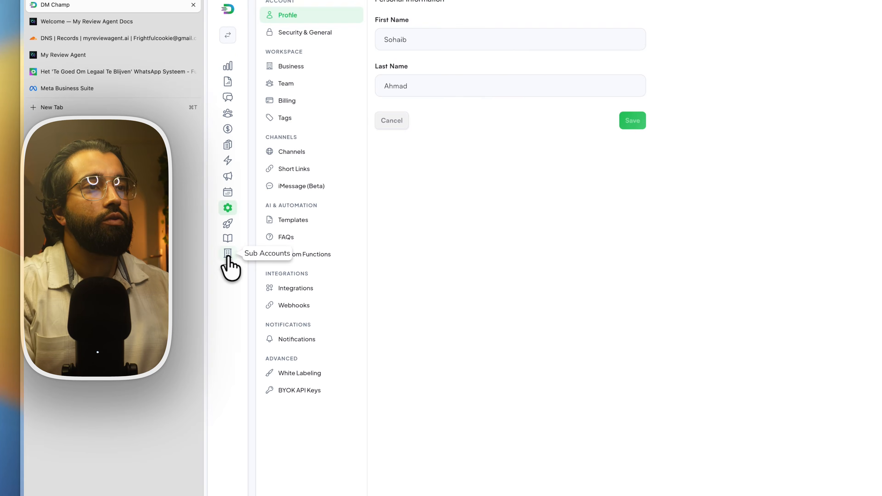
pyautogui.click(169, 266)
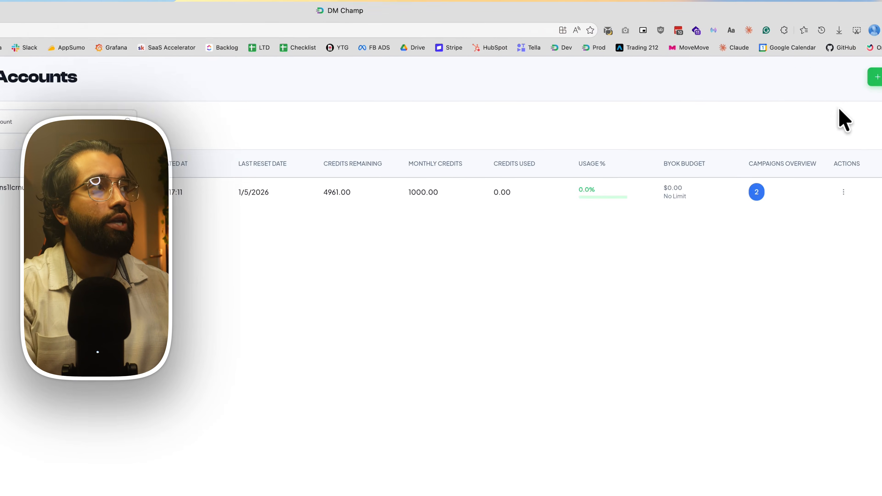
pyautogui.click(787, 110)
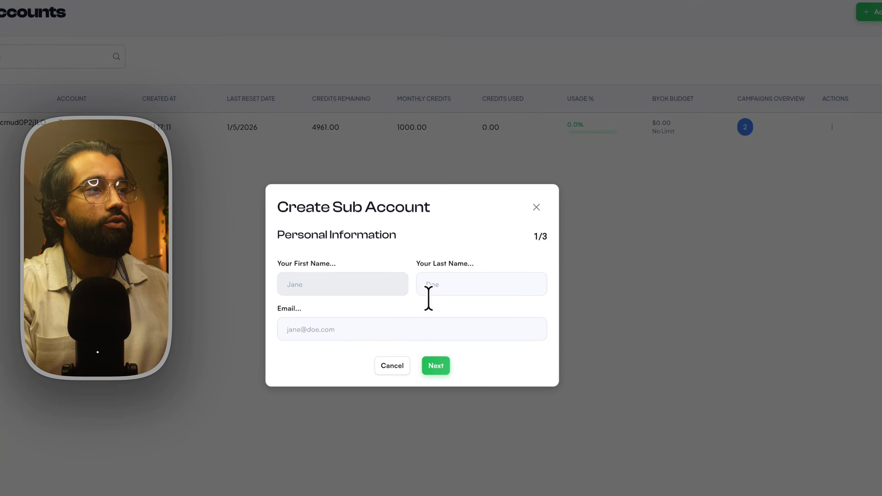
pyautogui.click(469, 297)
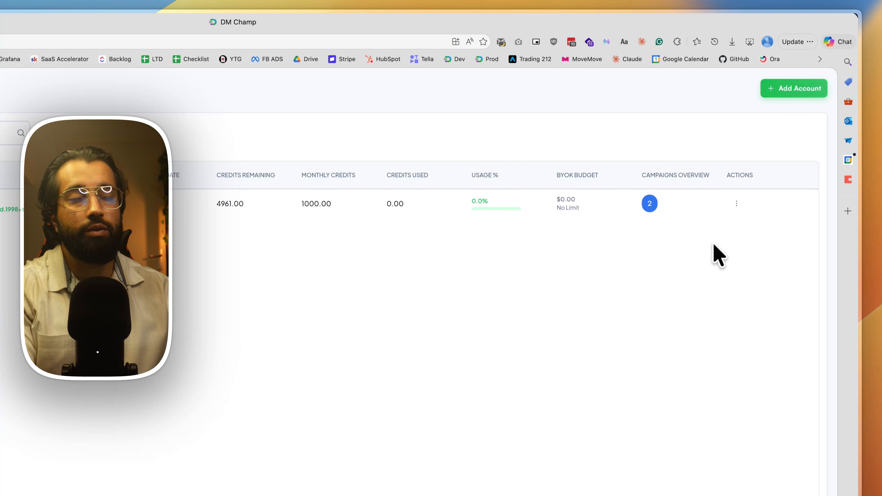
# Open the existing sub account for editing, and examine its credit management, notification and feature options, collapsing the Features section again
pyautogui.click(737, 203)
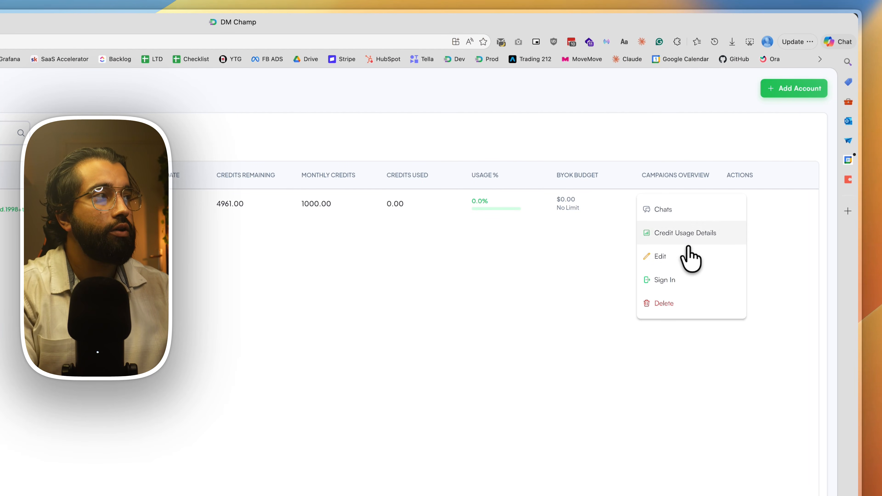
pyautogui.click(679, 257)
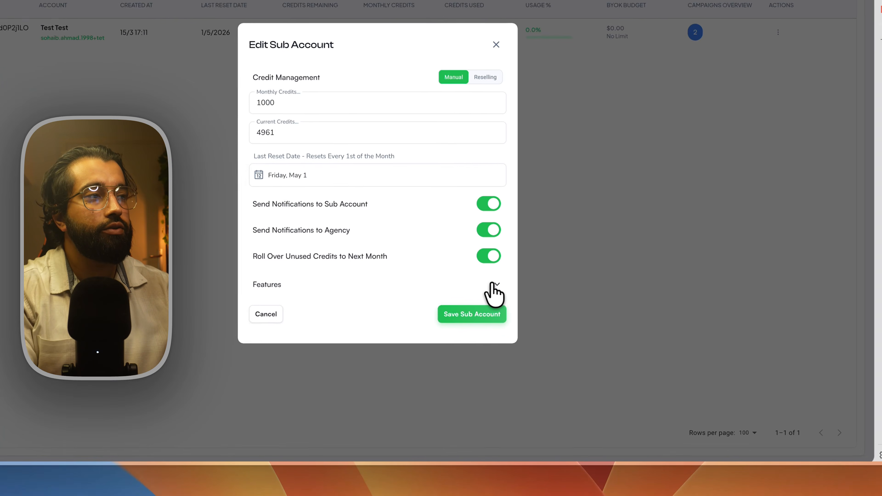
pyautogui.click(574, 339)
pyautogui.scroll(-3, 535, 365)
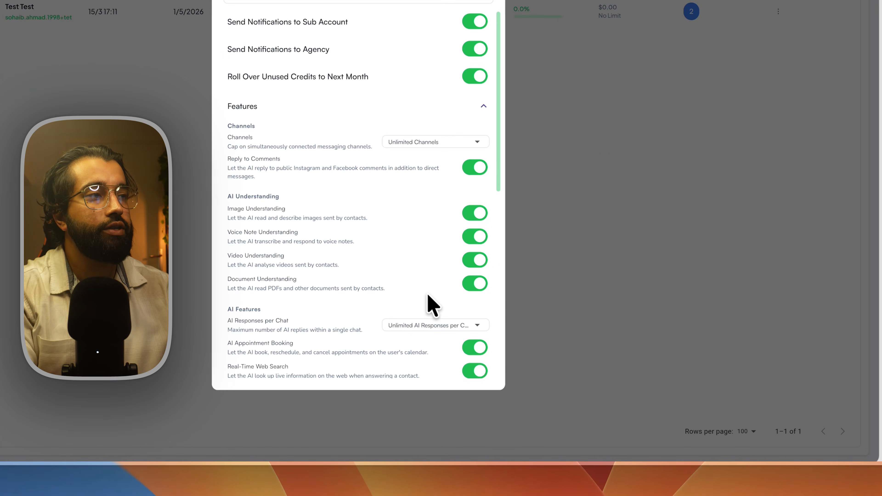
pyautogui.scroll(-10, 434, 243)
pyautogui.scroll(15, 429, 248)
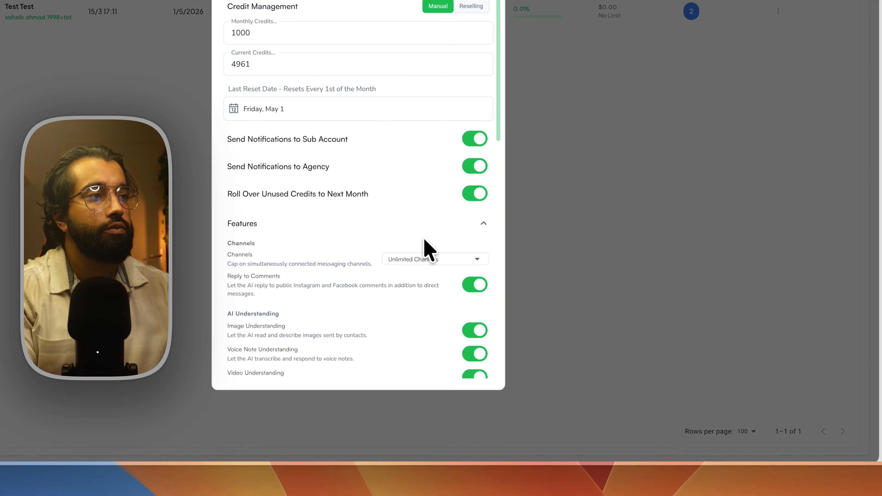
pyautogui.click(484, 230)
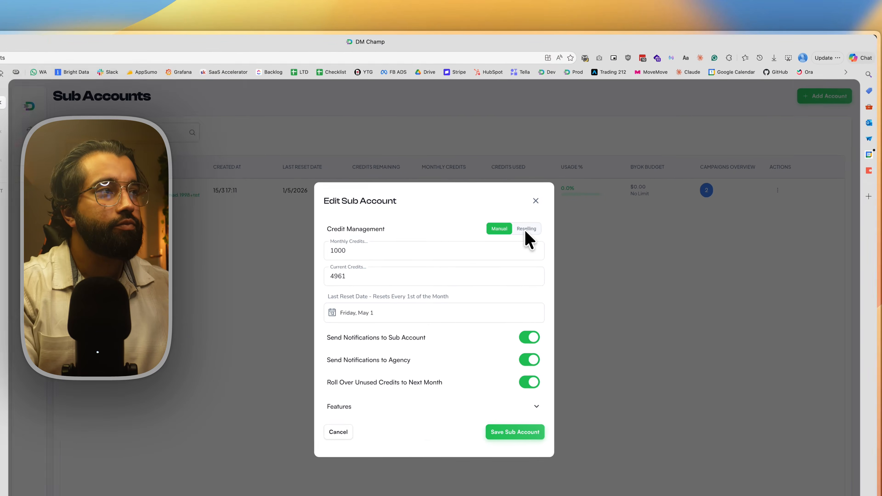
# Preview the Reselling credit management mode, switch back to Manual, and close the sub account editor without saving
pyautogui.click(572, 193)
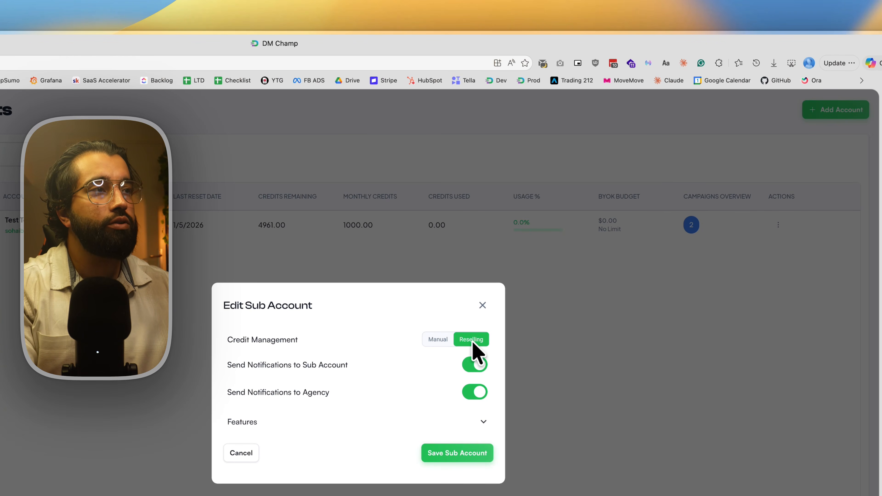
pyautogui.click(437, 340)
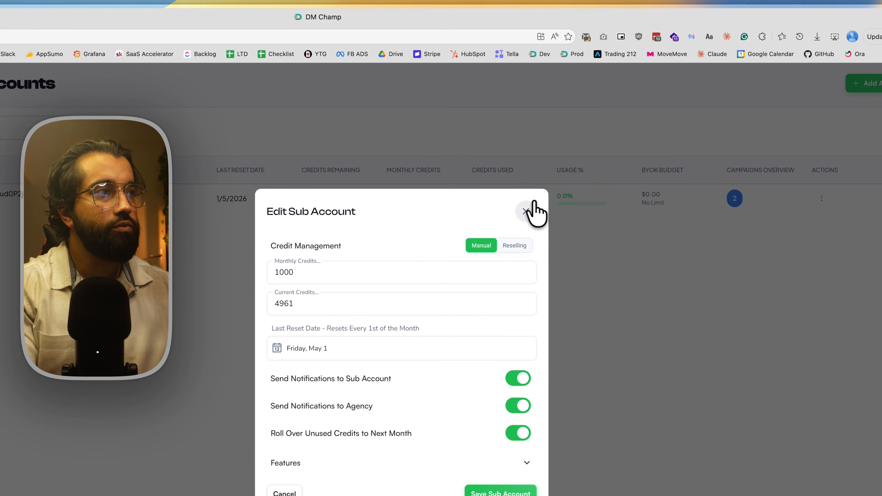
pyautogui.click(524, 216)
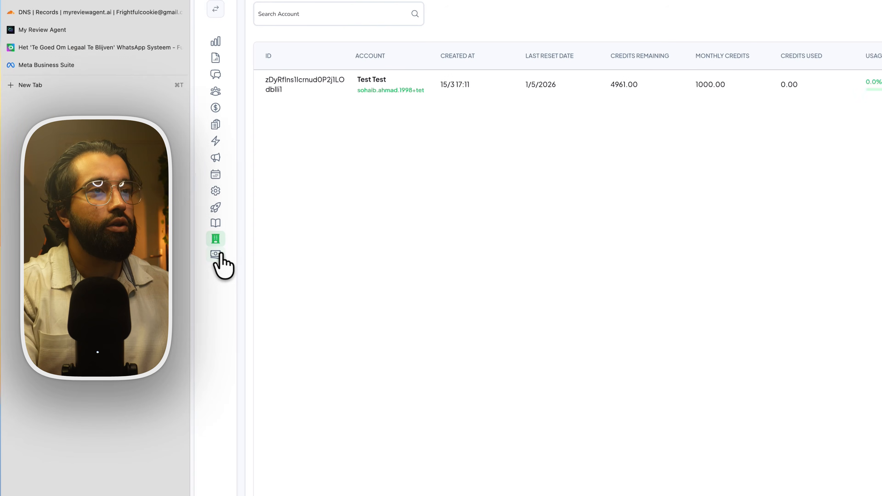
# View the Stripe account setup step in Credit Reselling, moving between it and the Sub Accounts list
pyautogui.click(241, 248)
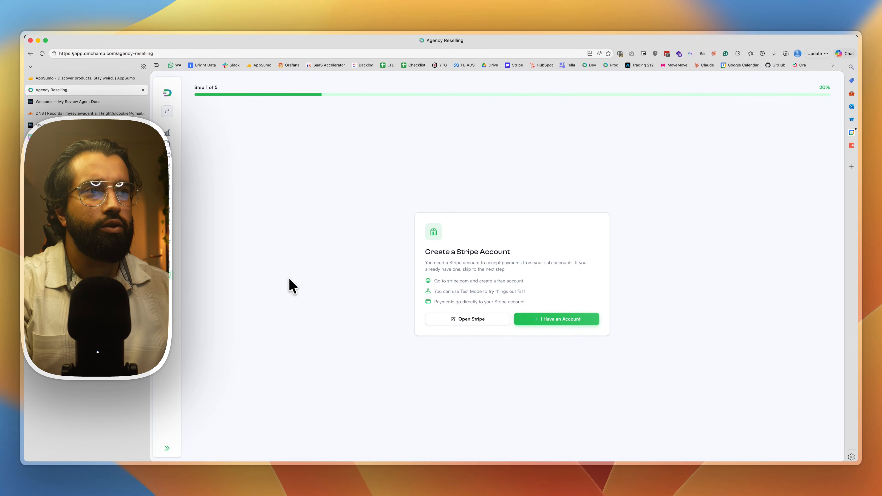
pyautogui.click(169, 266)
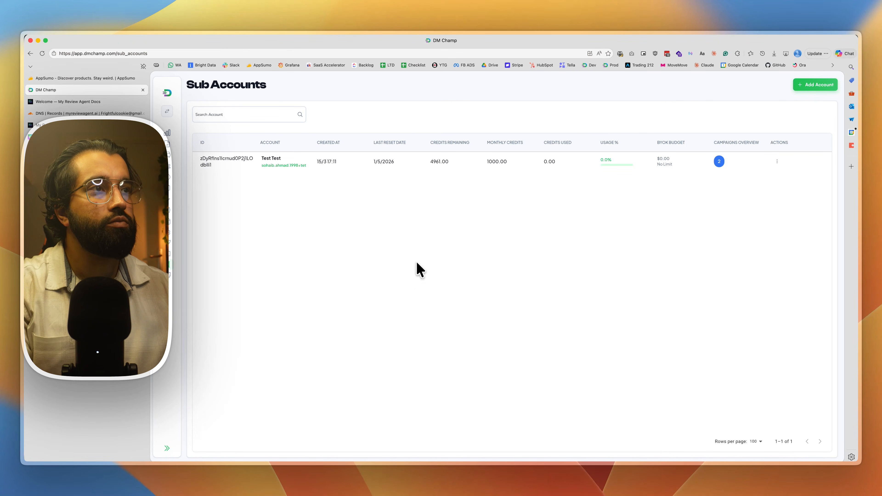
pyautogui.click(169, 275)
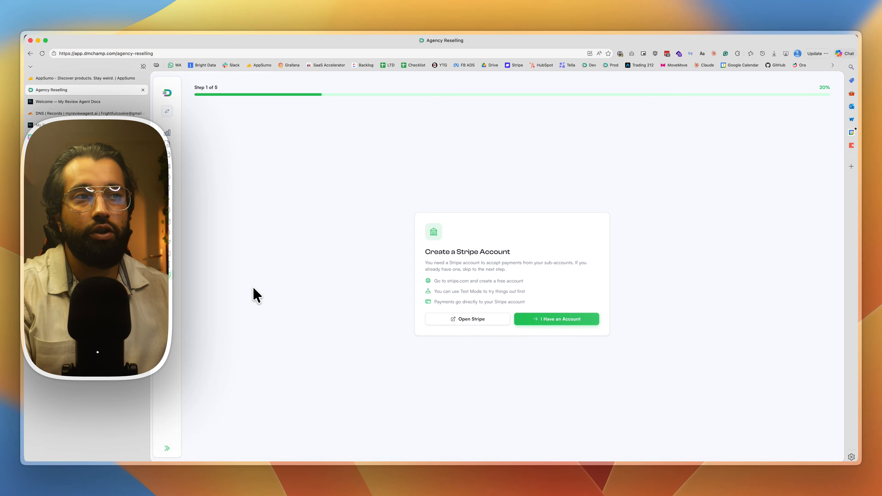
pyautogui.click(167, 265)
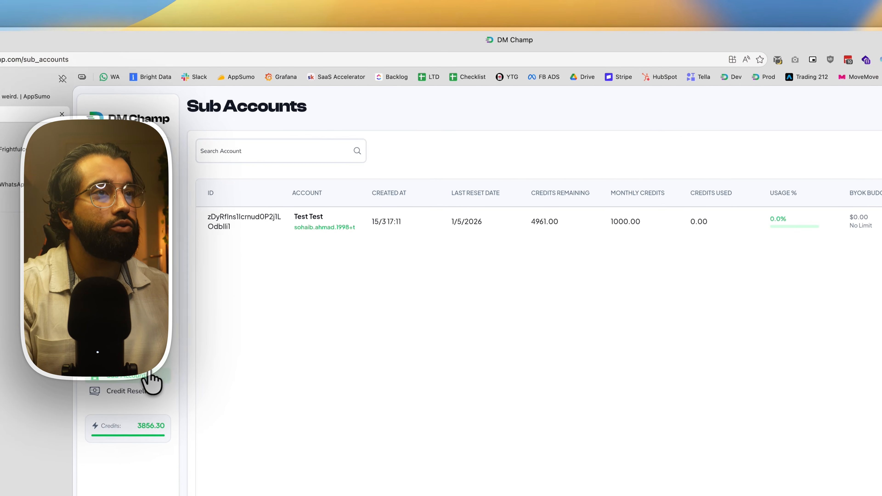
# View the actions available for the listed sub account, dismiss them, and switch to the AppSumo home page
pyautogui.click(751, 226)
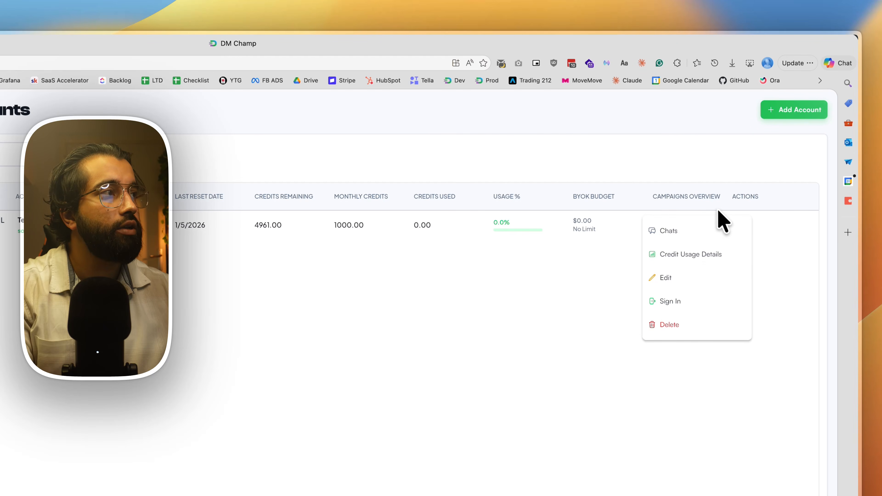
pyautogui.click(284, 334)
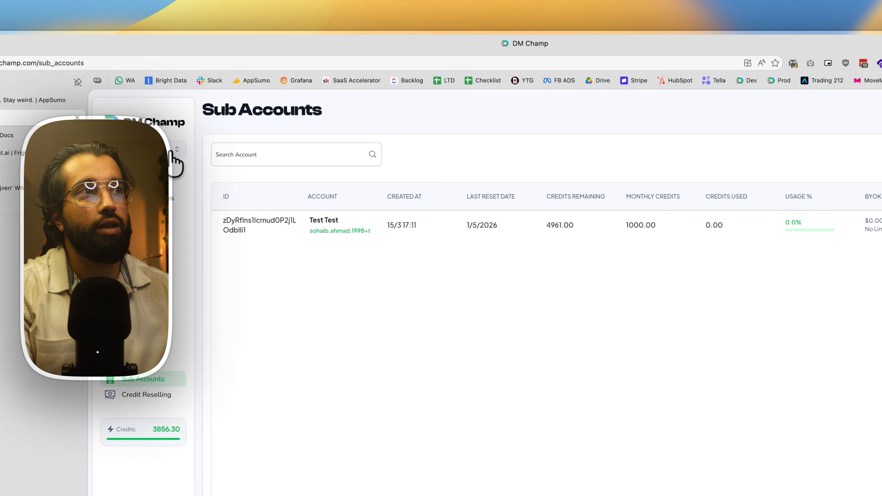
pyautogui.press('super+1')
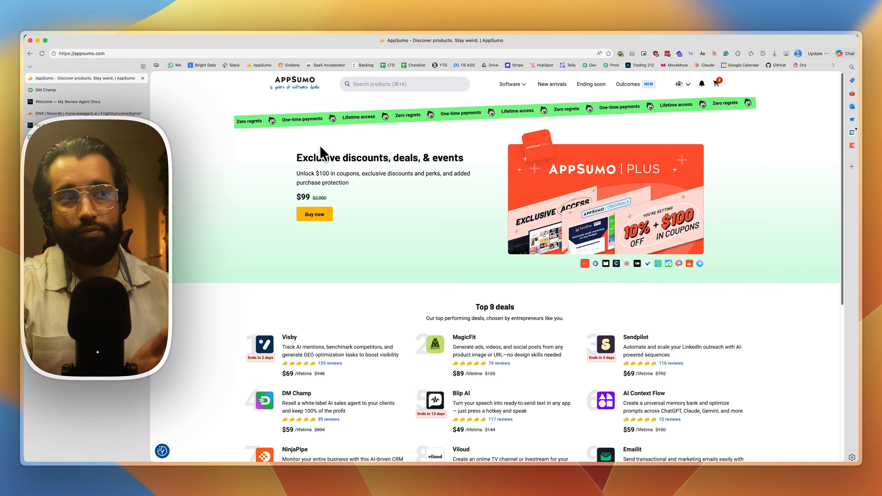